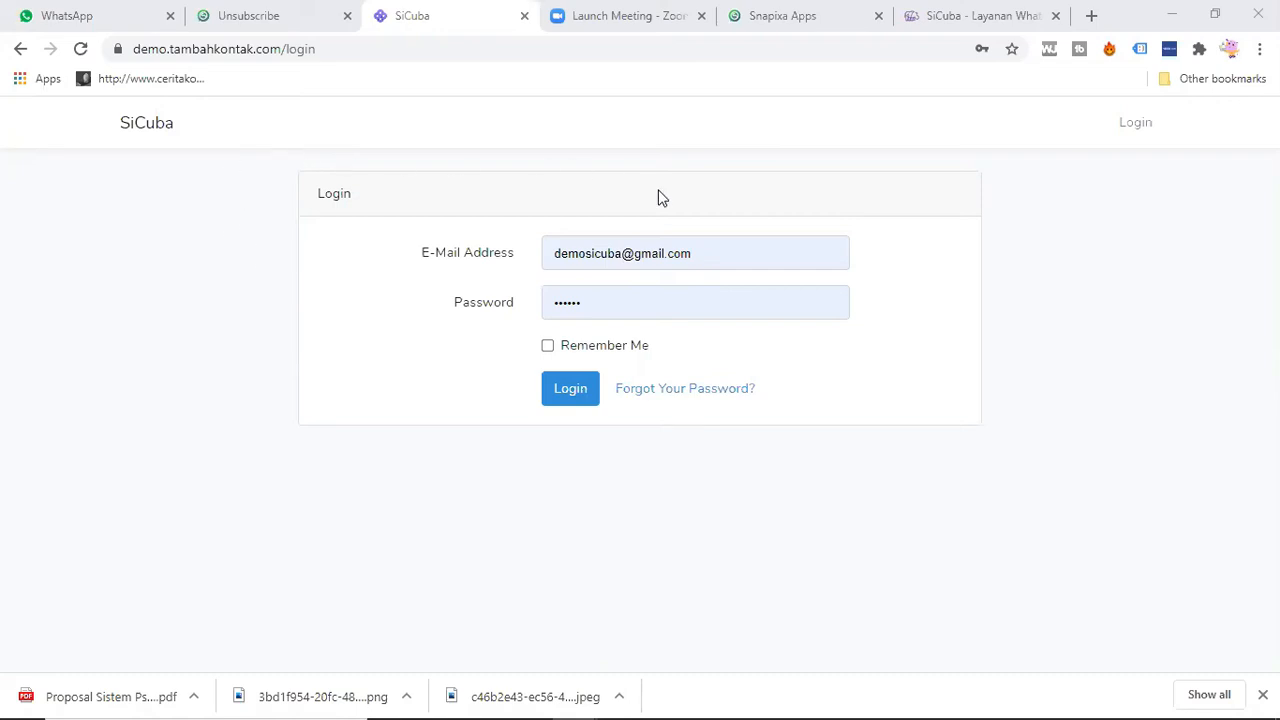
Step: Log in with the prefilled credentials and open a new campaign form
{"action": "left_click", "coordinate": [572, 396]}
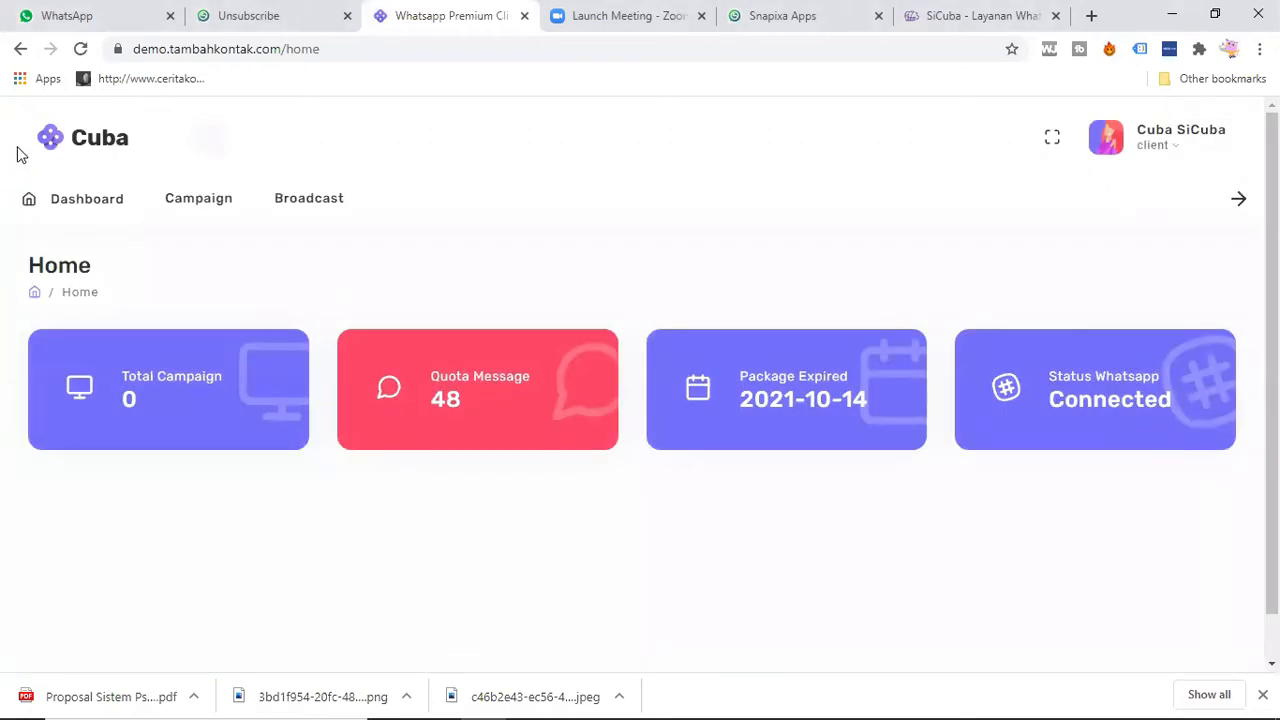
{"action": "left_click", "coordinate": [201, 204]}
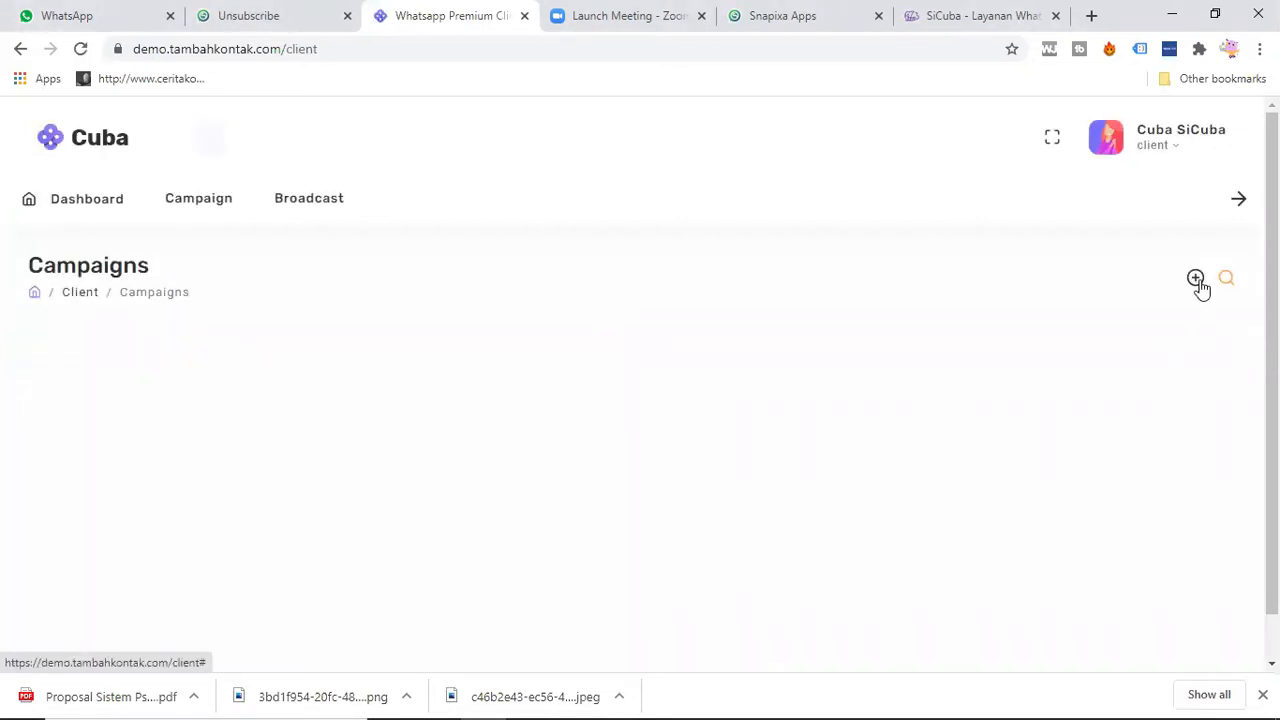
{"action": "left_click", "coordinate": [1197, 281]}
Step: Create an enabled campaign named "Demo Sicuba" with the description "test demo"
{"action": "left_click", "coordinate": [562, 287]}
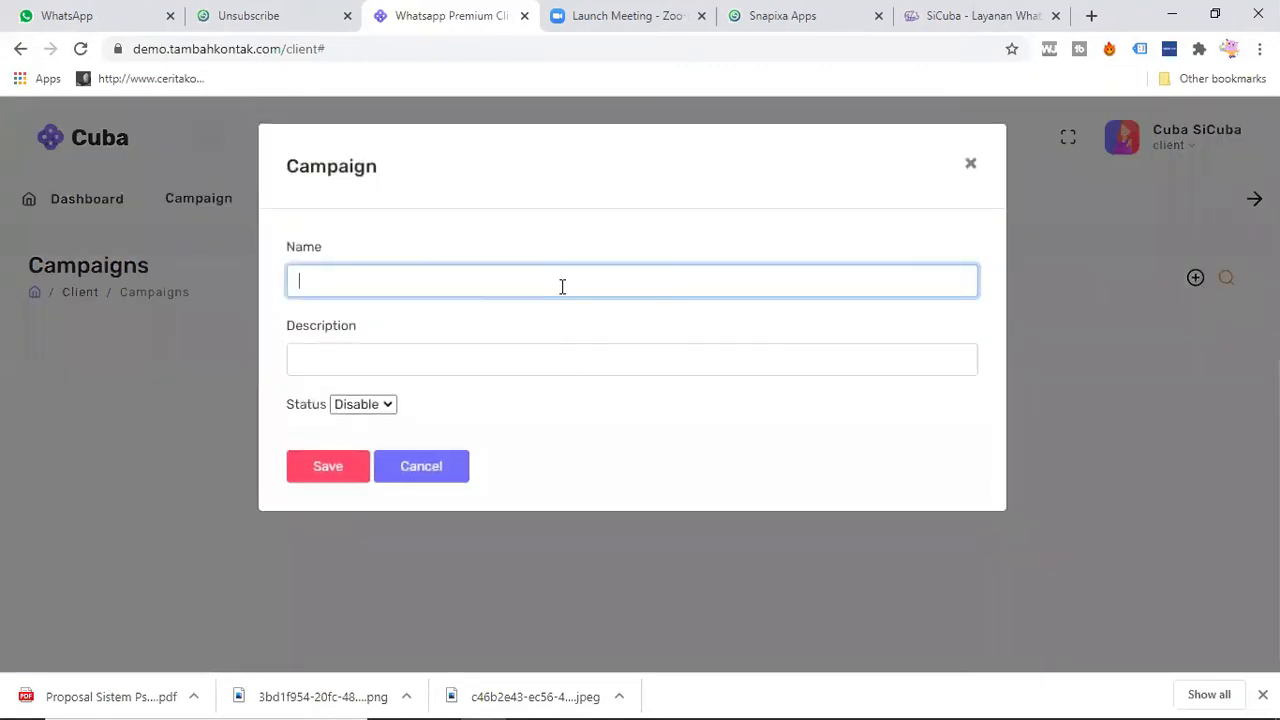
{"action": "type", "text": "Demo Sicuba"}
{"action": "left_click", "coordinate": [515, 363]}
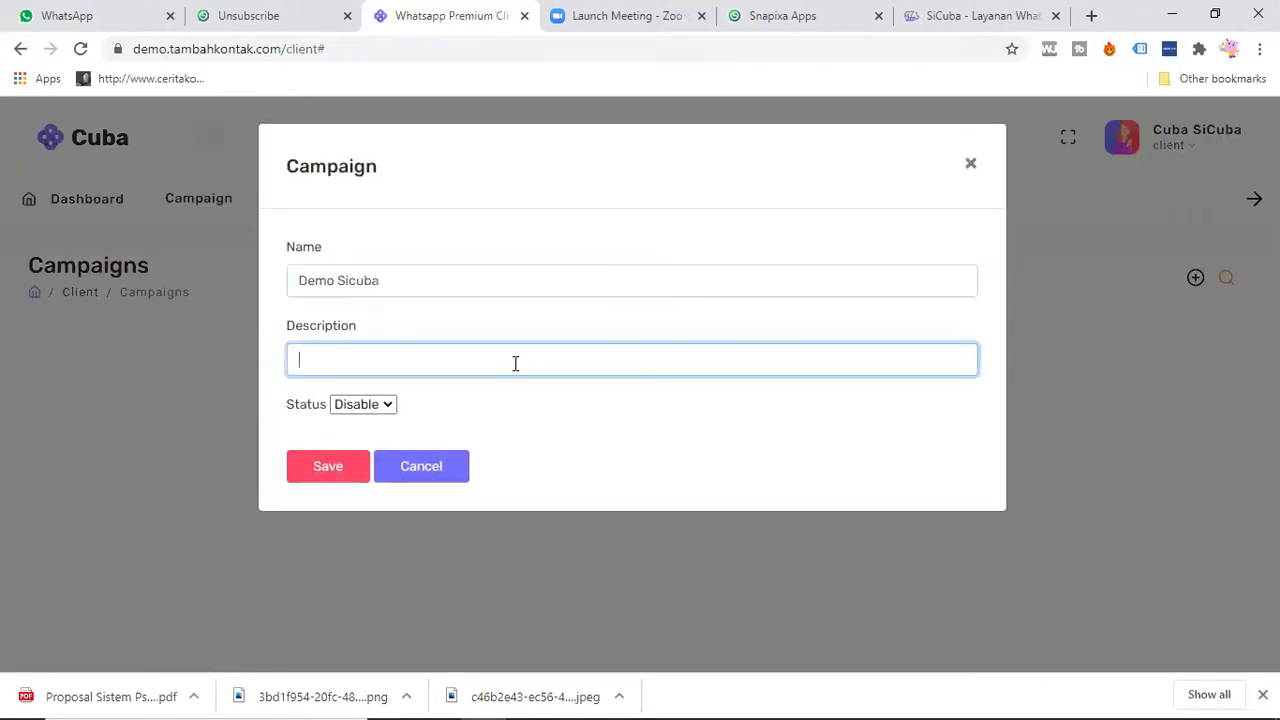
{"action": "type", "text": "test demo"}
{"action": "left_click", "coordinate": [340, 406]}
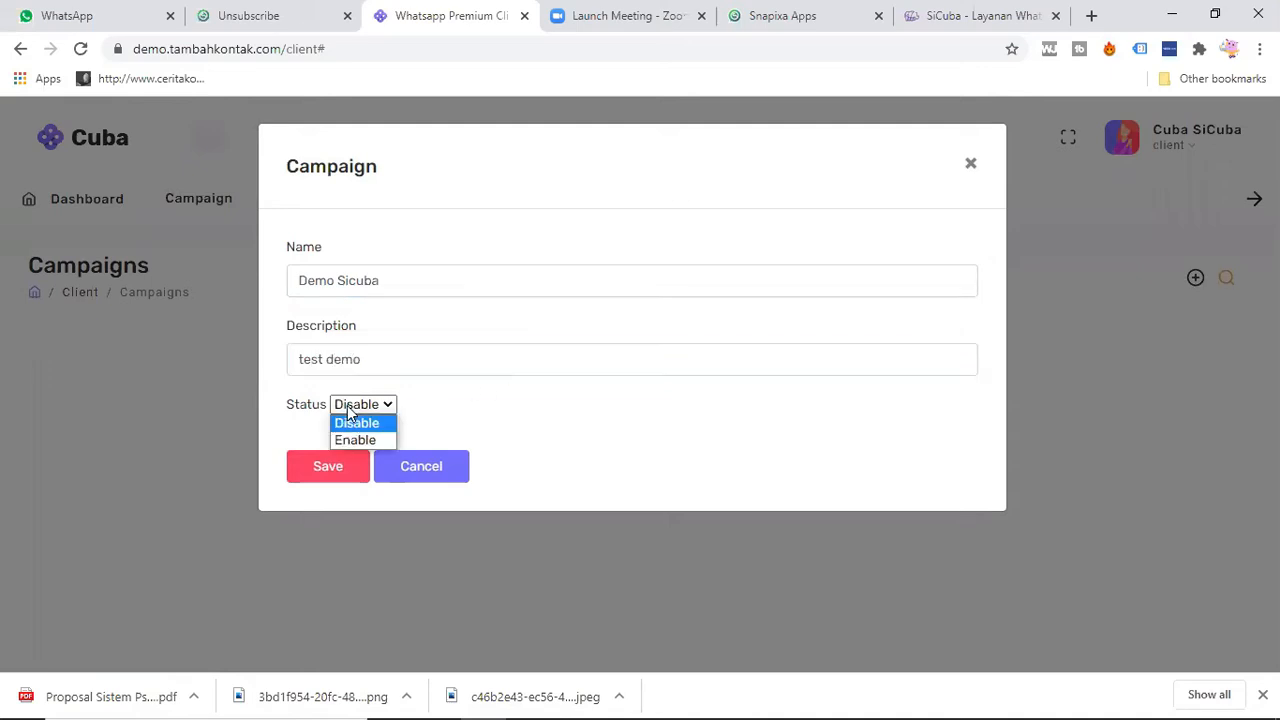
{"action": "left_click", "coordinate": [356, 440]}
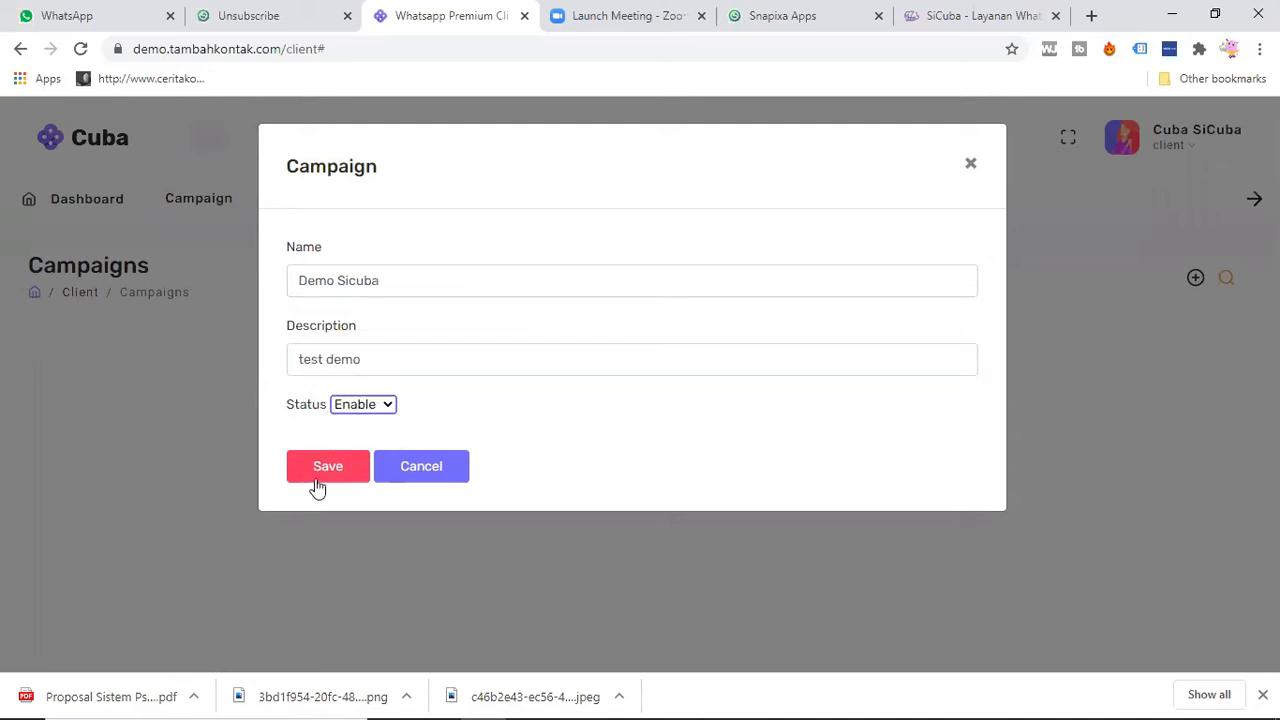
{"action": "left_click", "coordinate": [324, 470]}
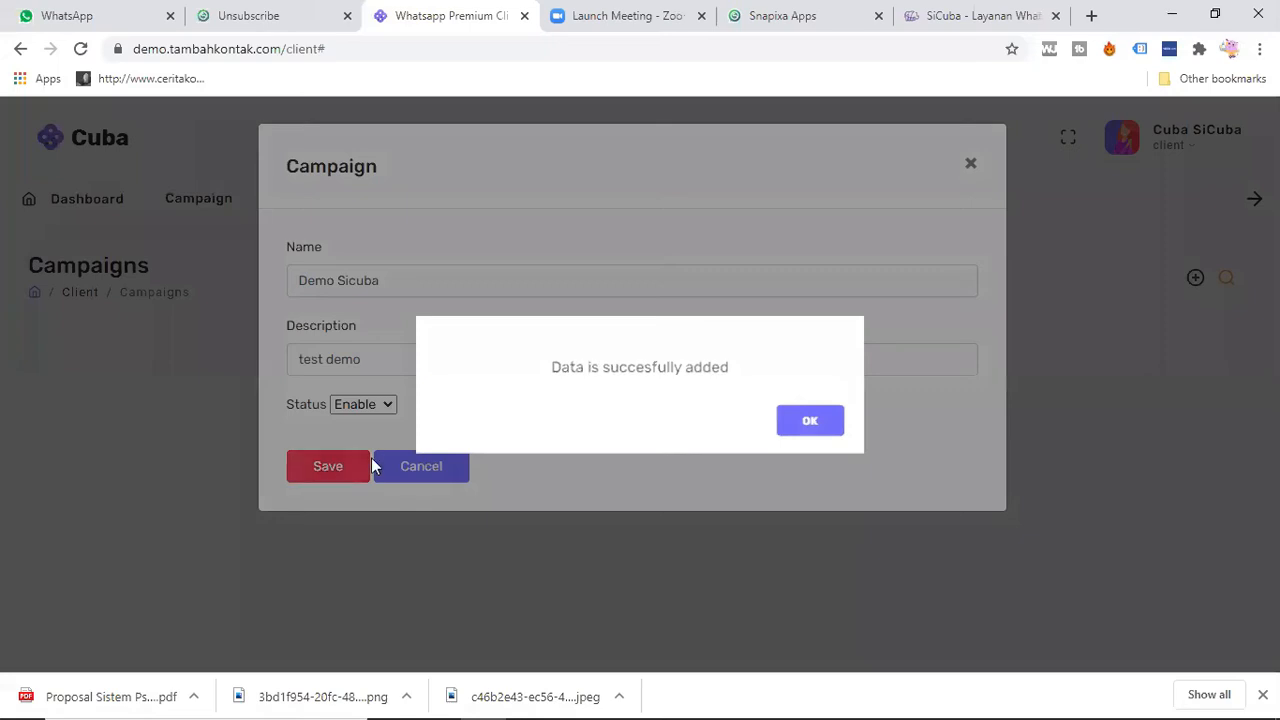
{"action": "left_click", "coordinate": [812, 423]}
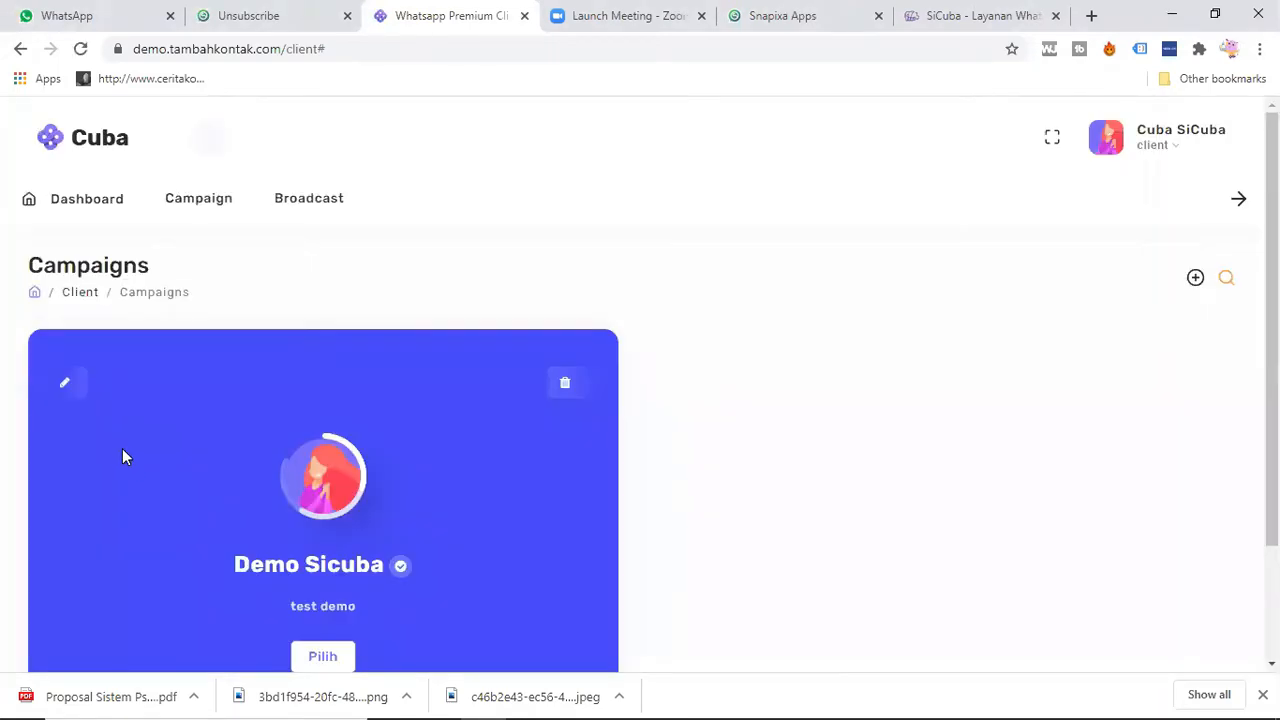
Step: Select the Demo Sicuba campaign and open its field list
{"action": "scroll", "coordinate": [140, 448], "scroll_direction": "down", "scroll_amount": 1}
{"action": "left_click", "coordinate": [328, 512]}
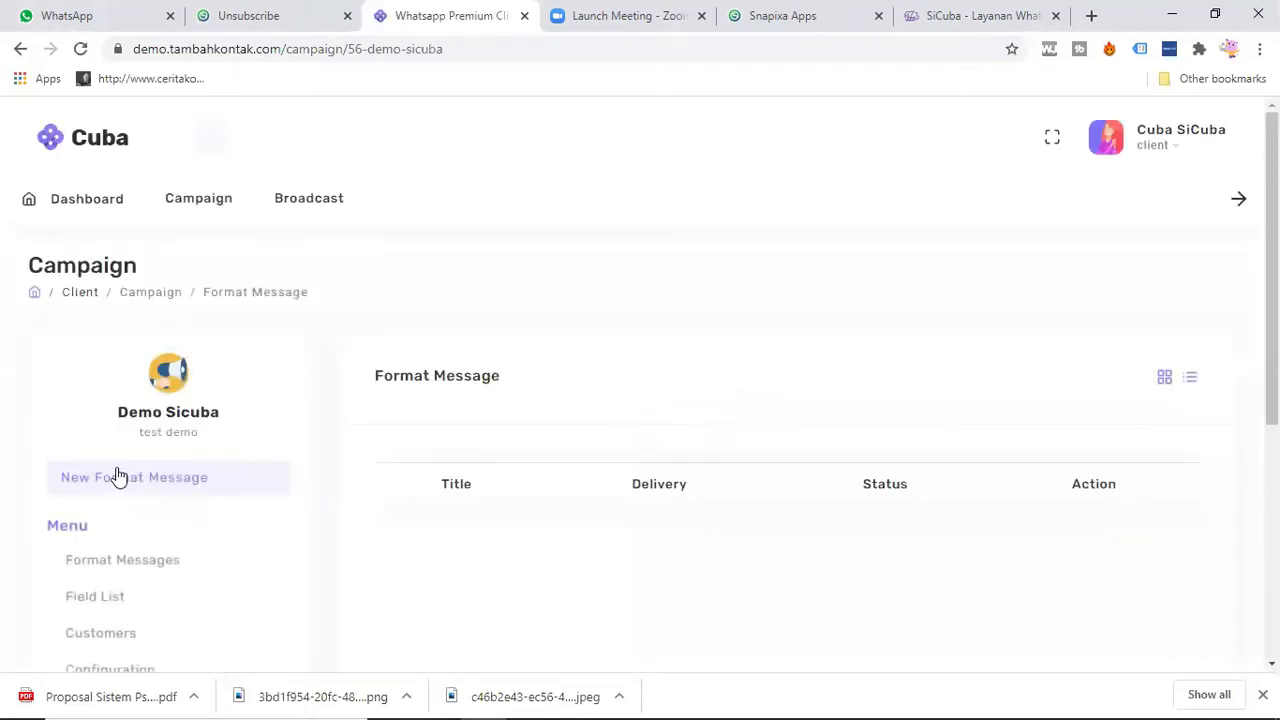
{"action": "scroll", "coordinate": [86, 400], "scroll_direction": "down", "scroll_amount": 2}
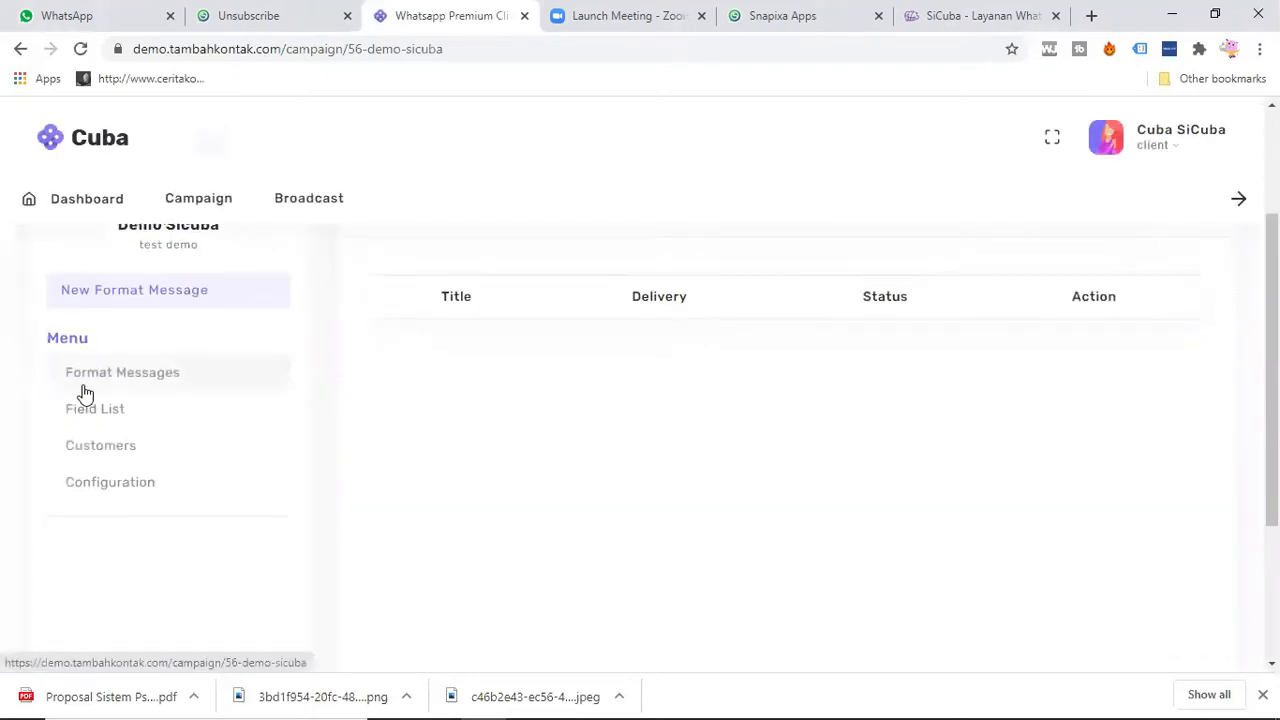
{"action": "left_click", "coordinate": [133, 417]}
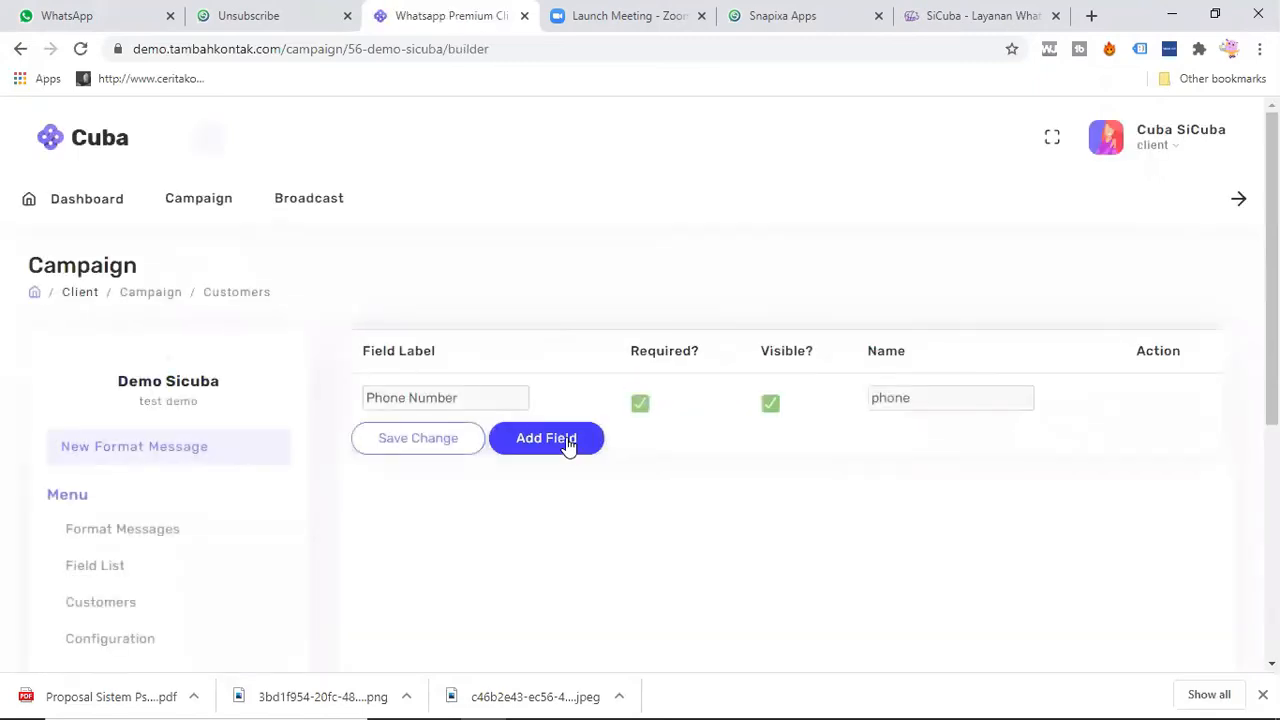
Step: Add a customer field with both label and name set to "name", and save the field list
{"action": "left_click", "coordinate": [560, 443]}
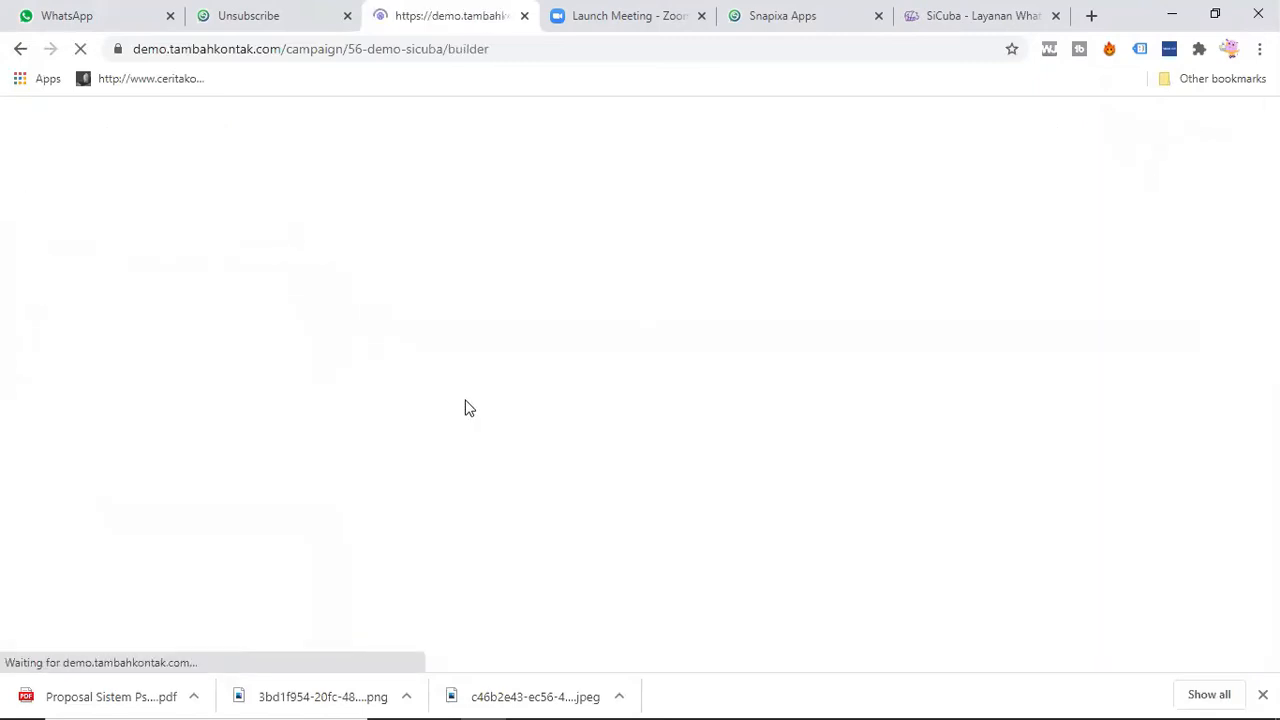
{"action": "double_click", "coordinate": [442, 448]}
{"action": "type", "text": "name"}
{"action": "double_click", "coordinate": [885, 444]}
{"action": "type", "text": "name"}
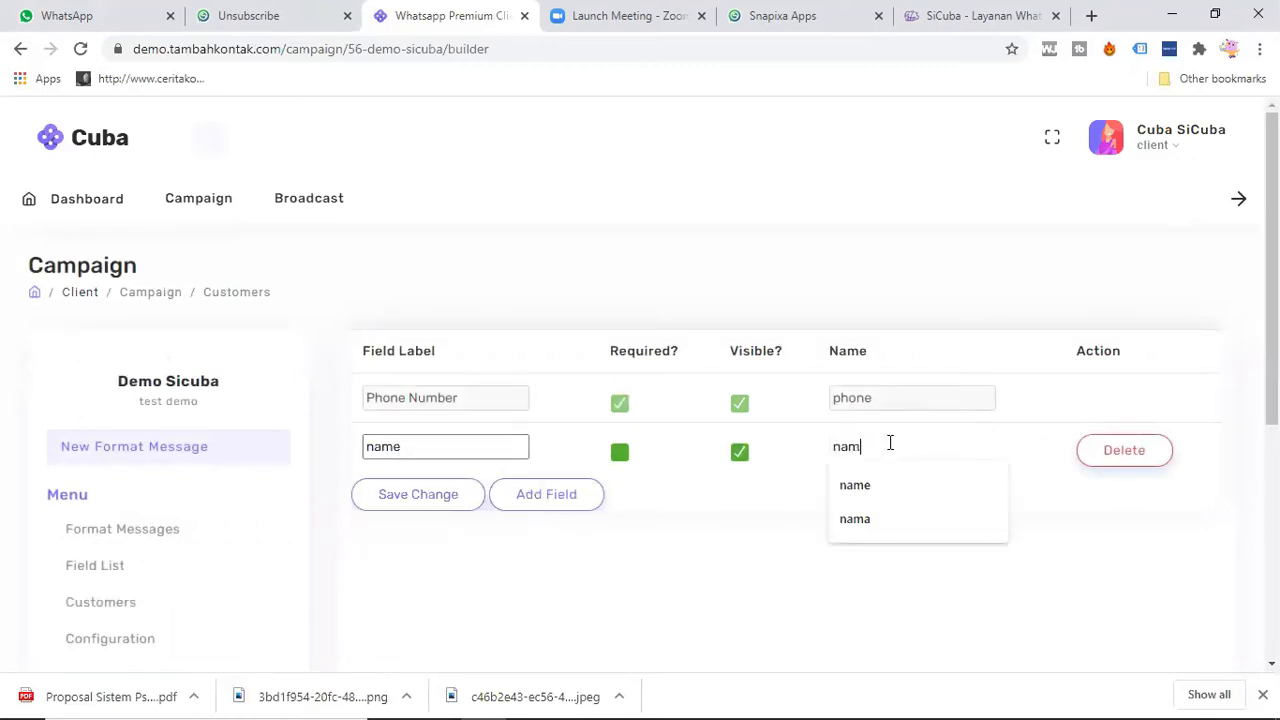
{"action": "left_click", "coordinate": [435, 497]}
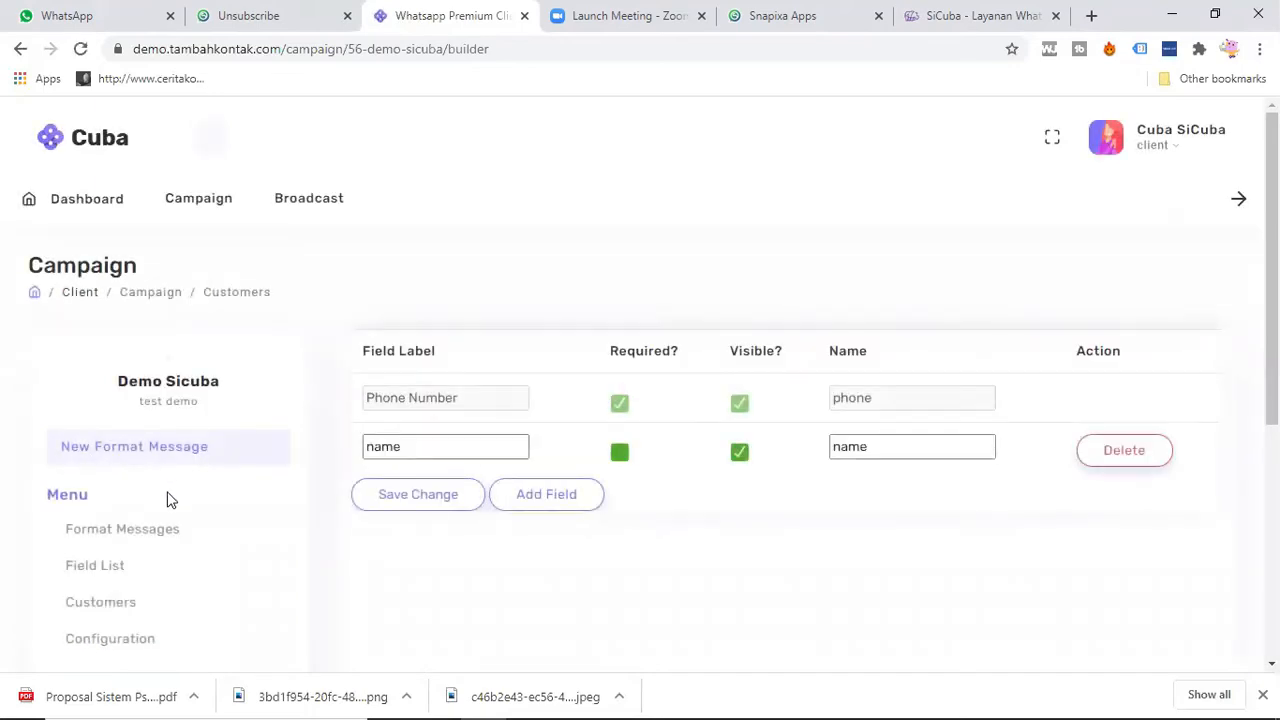
{"action": "left_click", "coordinate": [137, 641]}
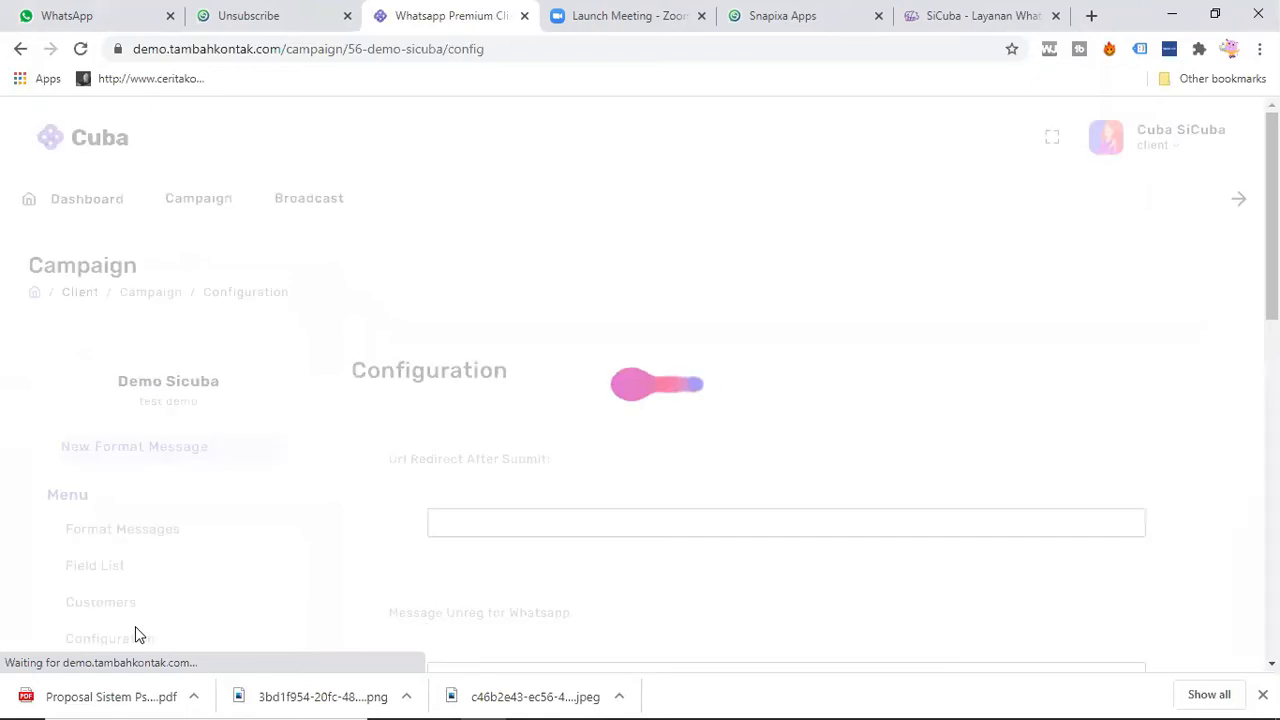
{"action": "scroll", "coordinate": [560, 450], "scroll_direction": "down", "scroll_amount": 1}
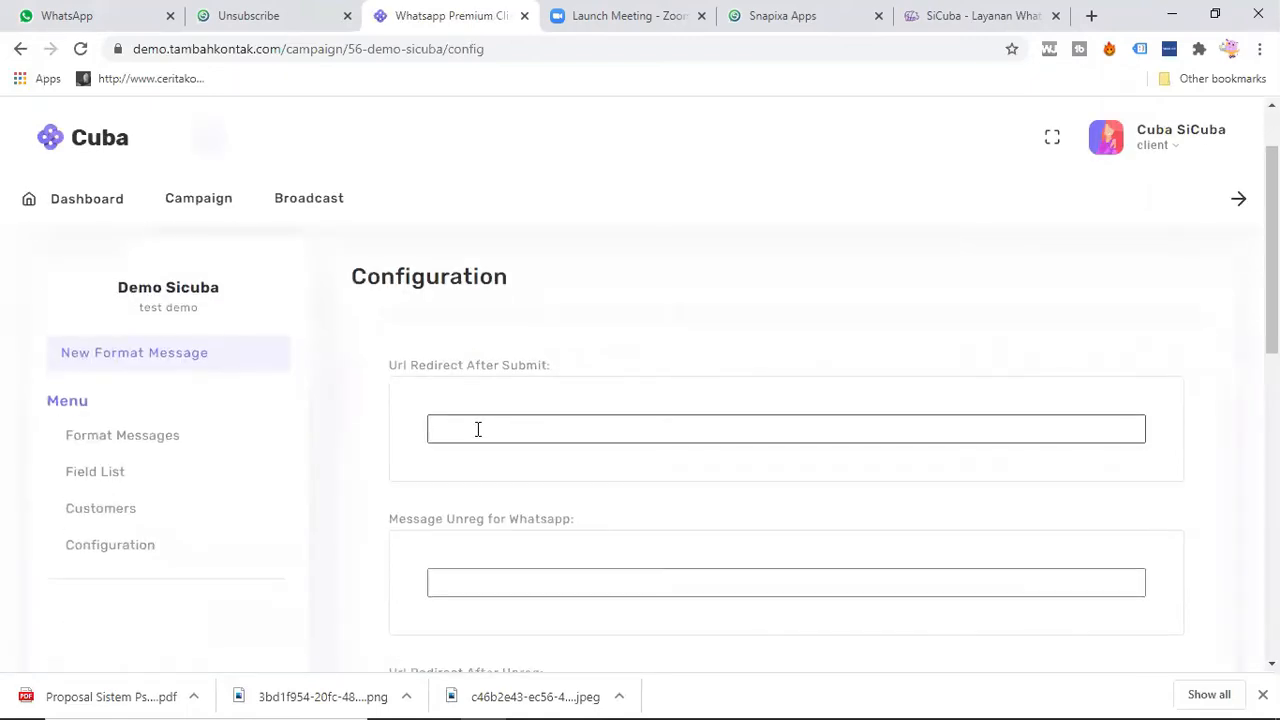
{"action": "left_click", "coordinate": [478, 429]}
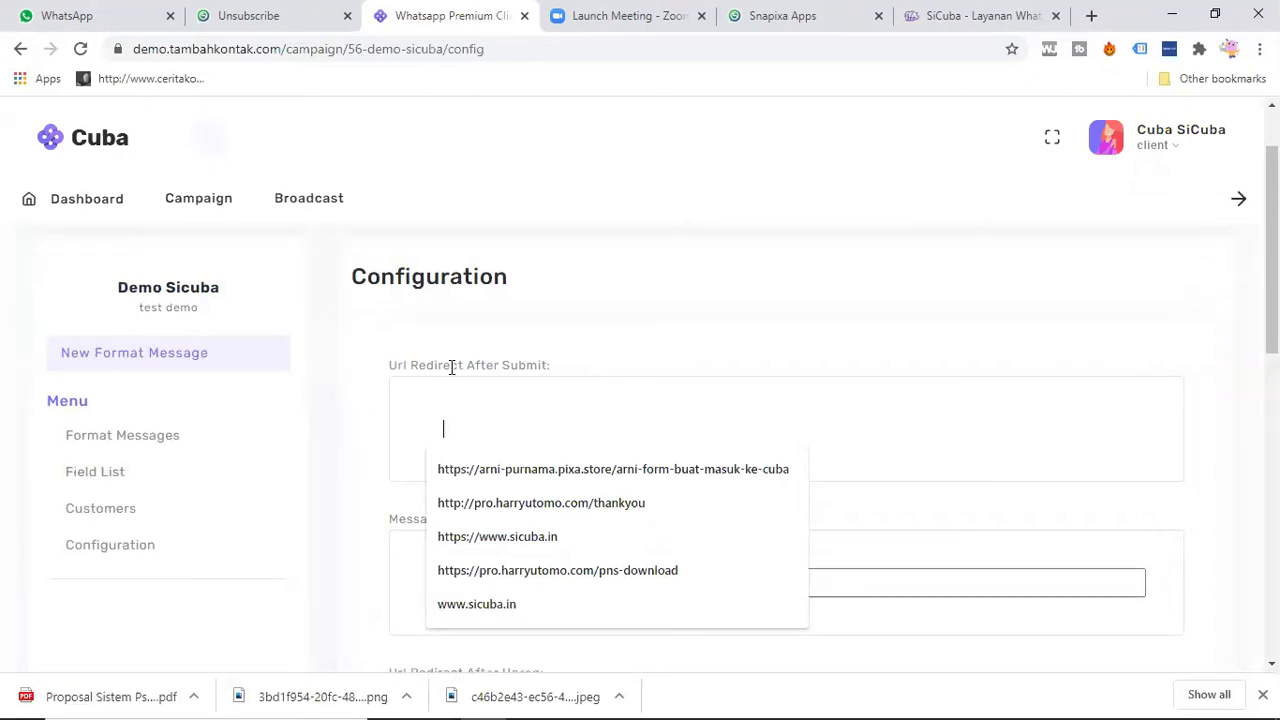
{"action": "key", "text": "Down"}
{"action": "key", "text": "Down"}
{"action": "key", "text": "Down"}
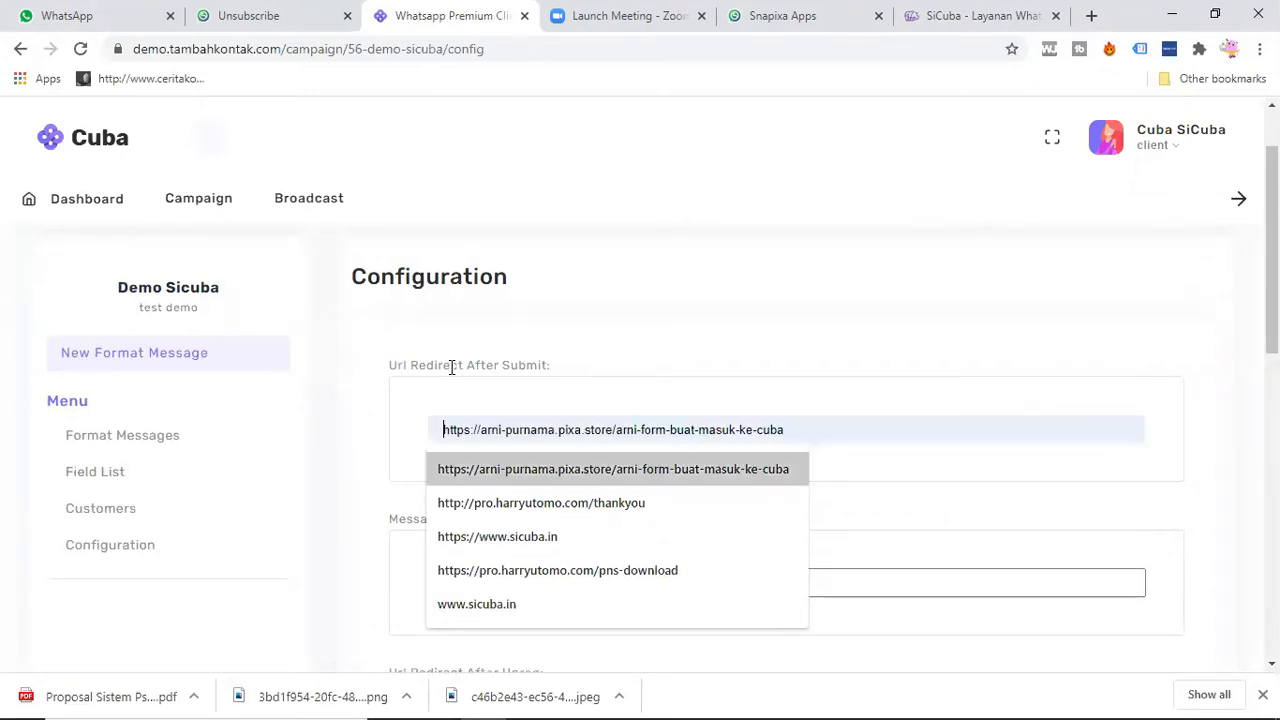
{"action": "key", "text": "Return"}
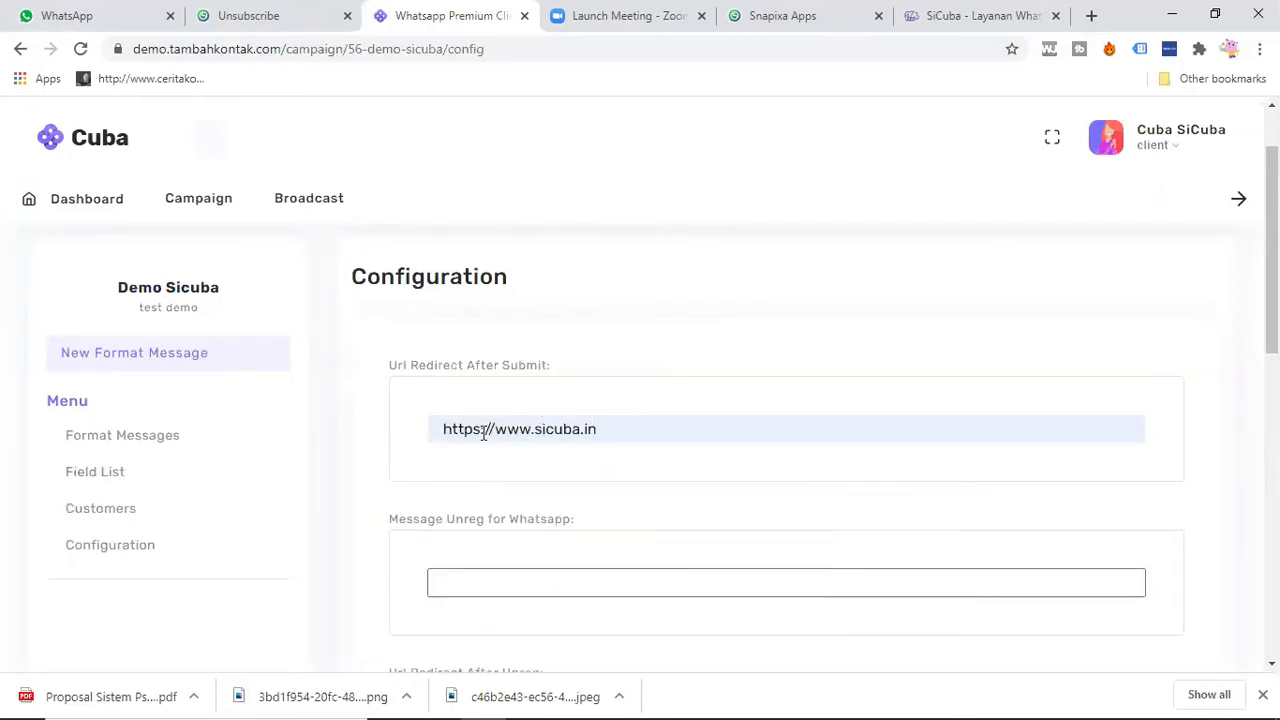
{"action": "left_click_drag", "start_coordinate": [492, 429], "coordinate": [418, 440]}
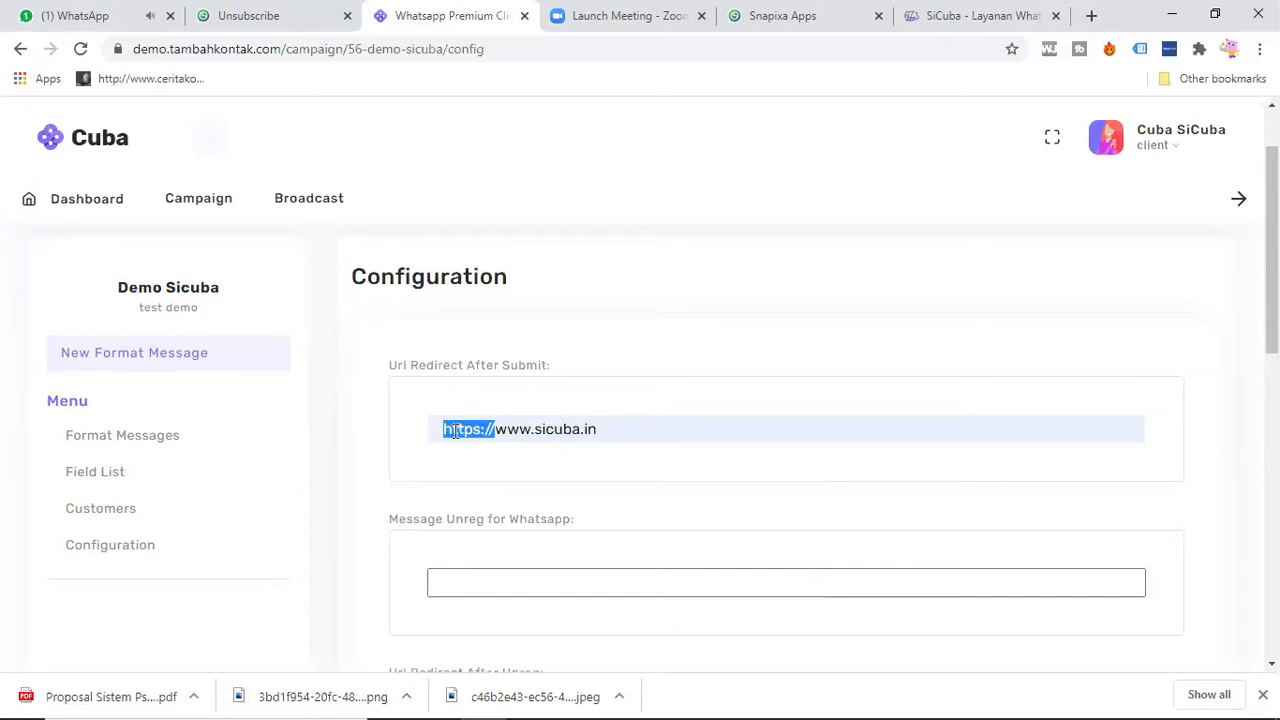
{"action": "scroll", "coordinate": [343, 437], "scroll_direction": "down", "scroll_amount": 1}
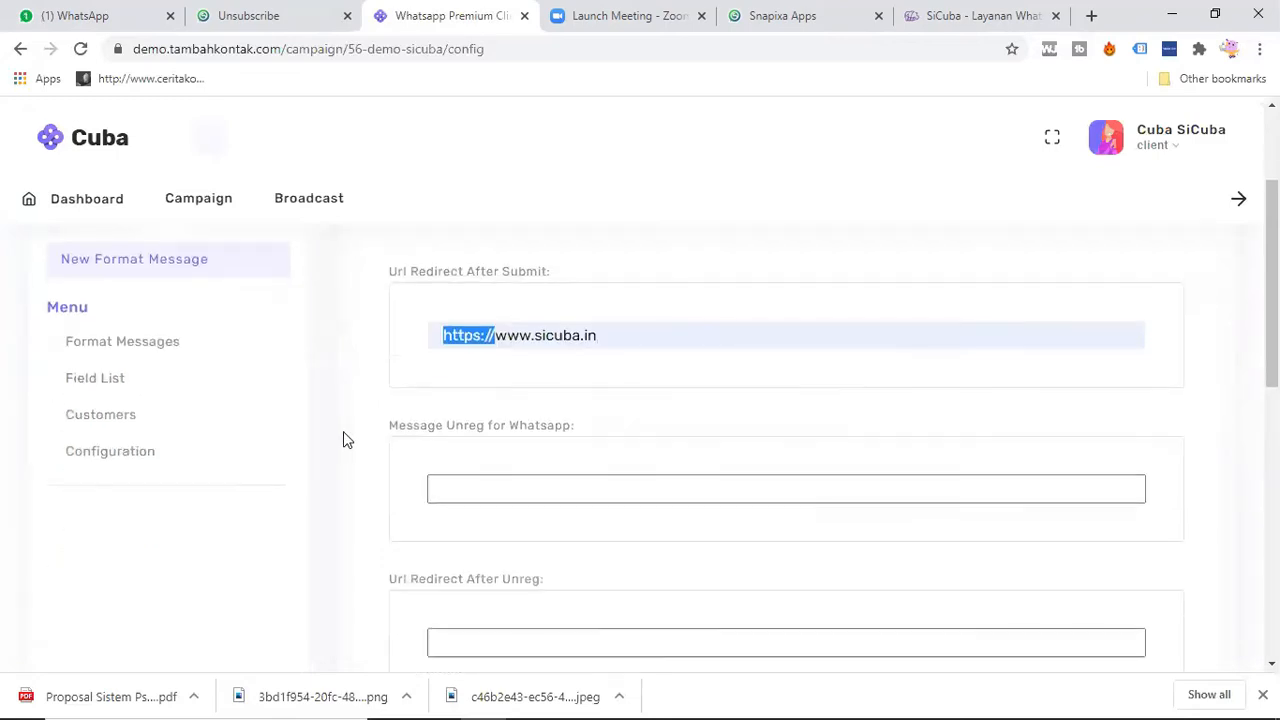
{"action": "left_click", "coordinate": [461, 487]}
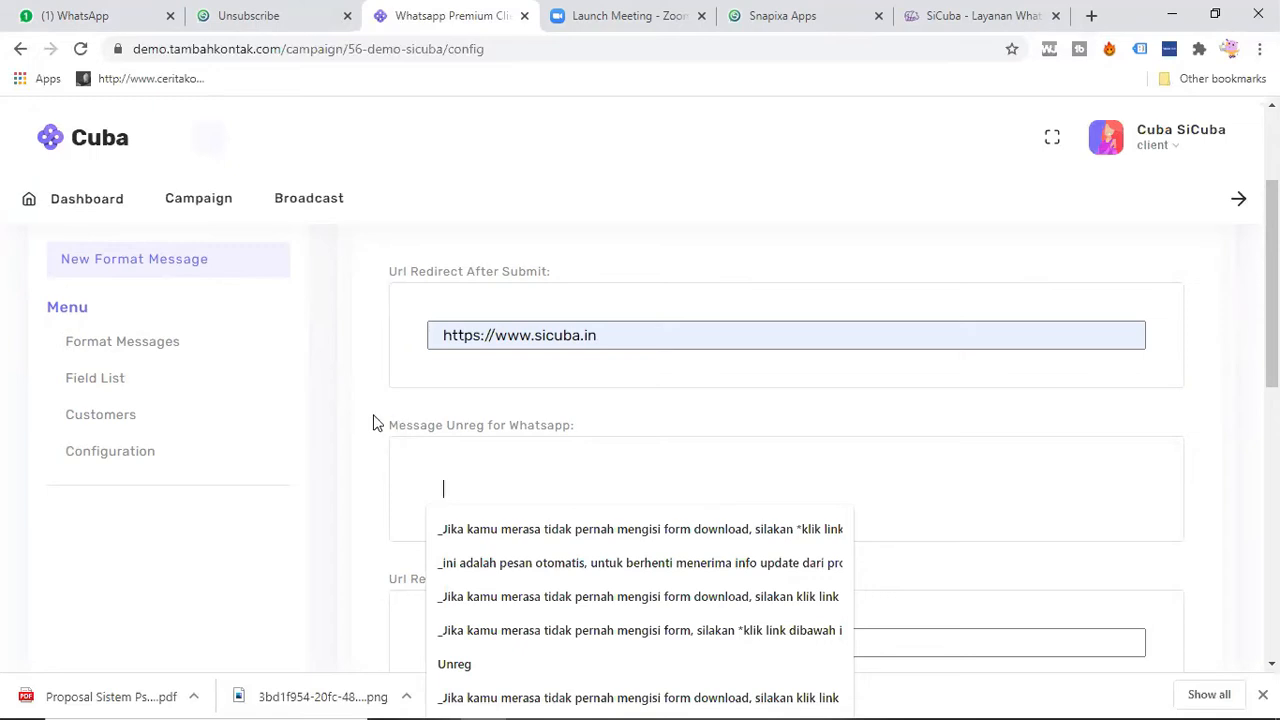
{"action": "left_click", "coordinate": [535, 537]}
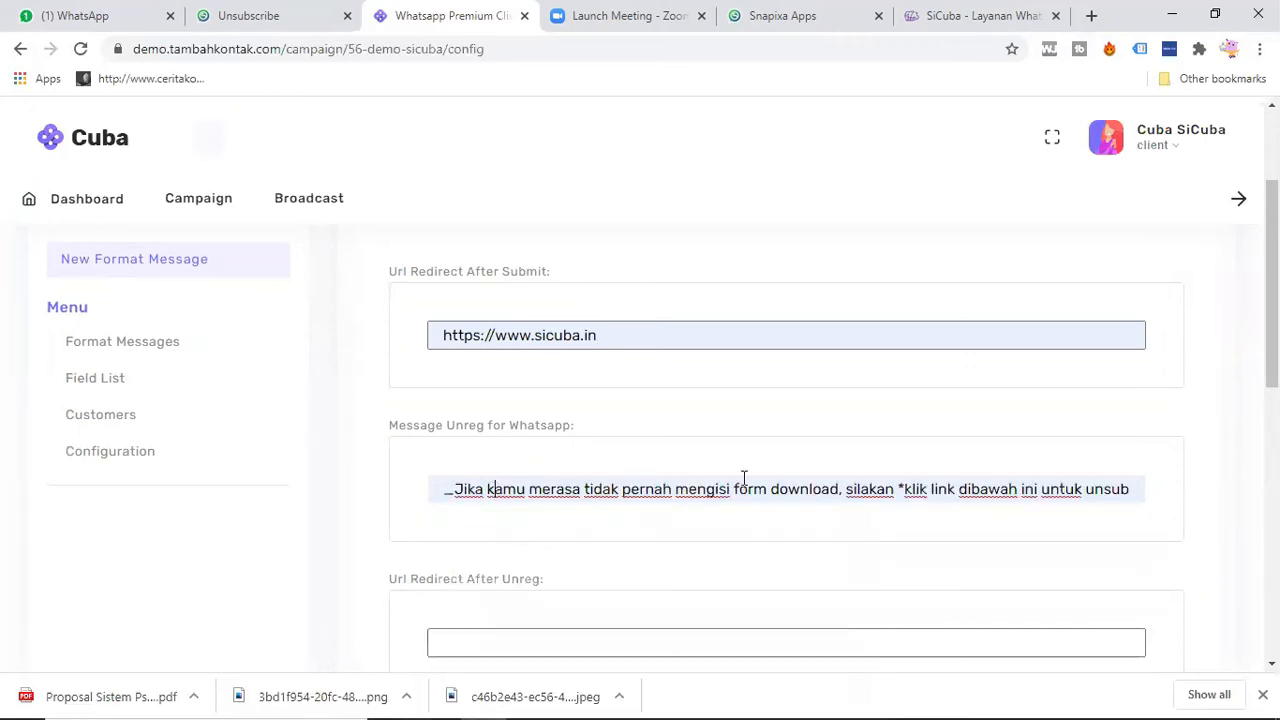
{"action": "double_click", "coordinate": [800, 488]}
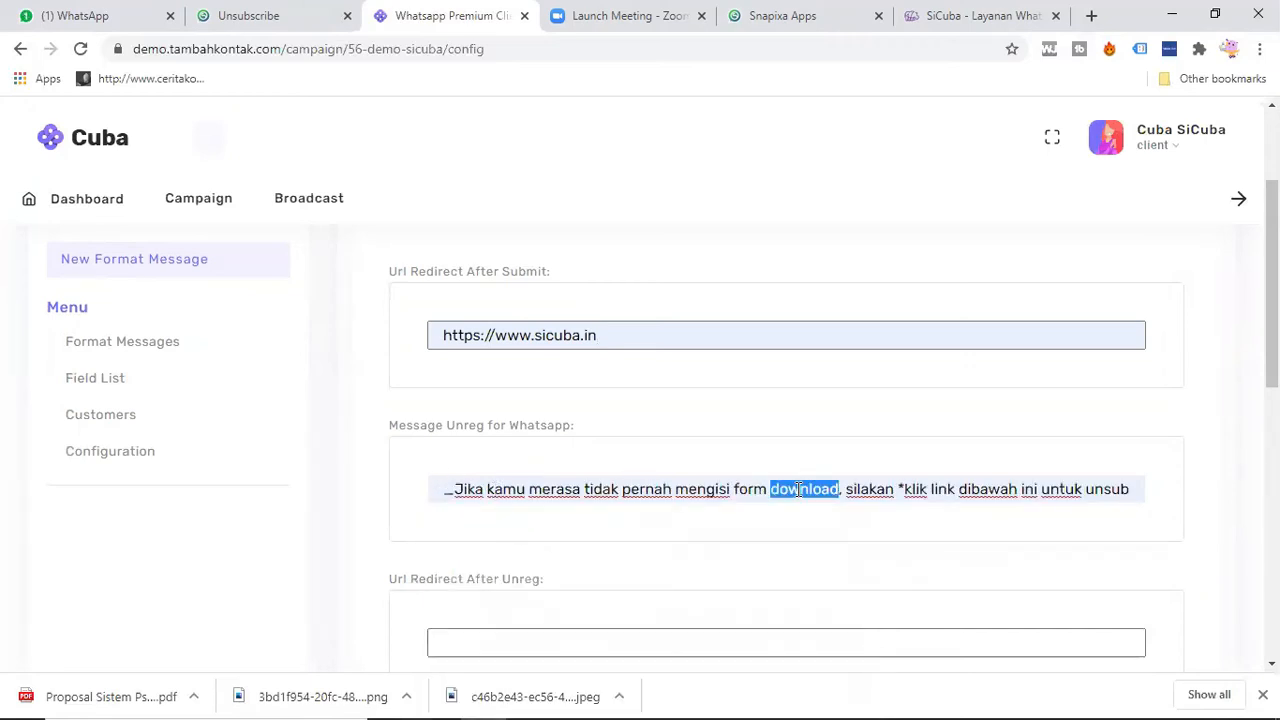
{"action": "type", "text": "www.sicuba.in"}
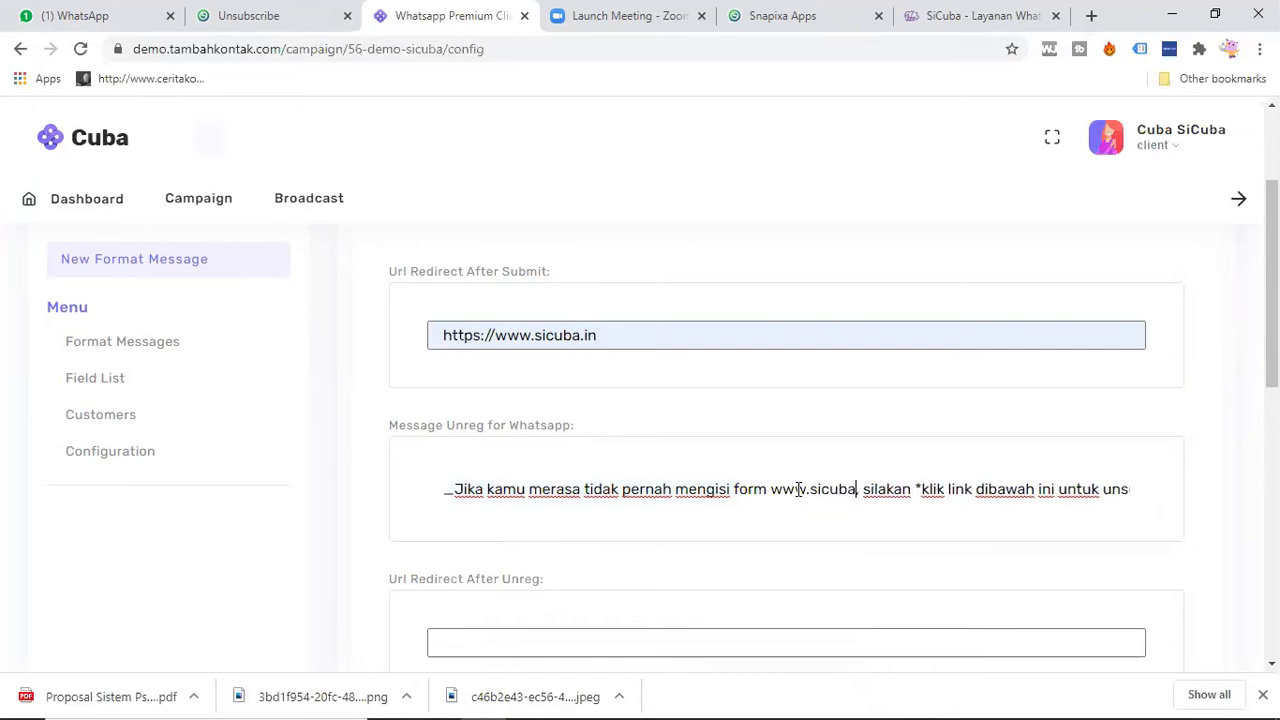
{"action": "key", "text": "BackSpace"}
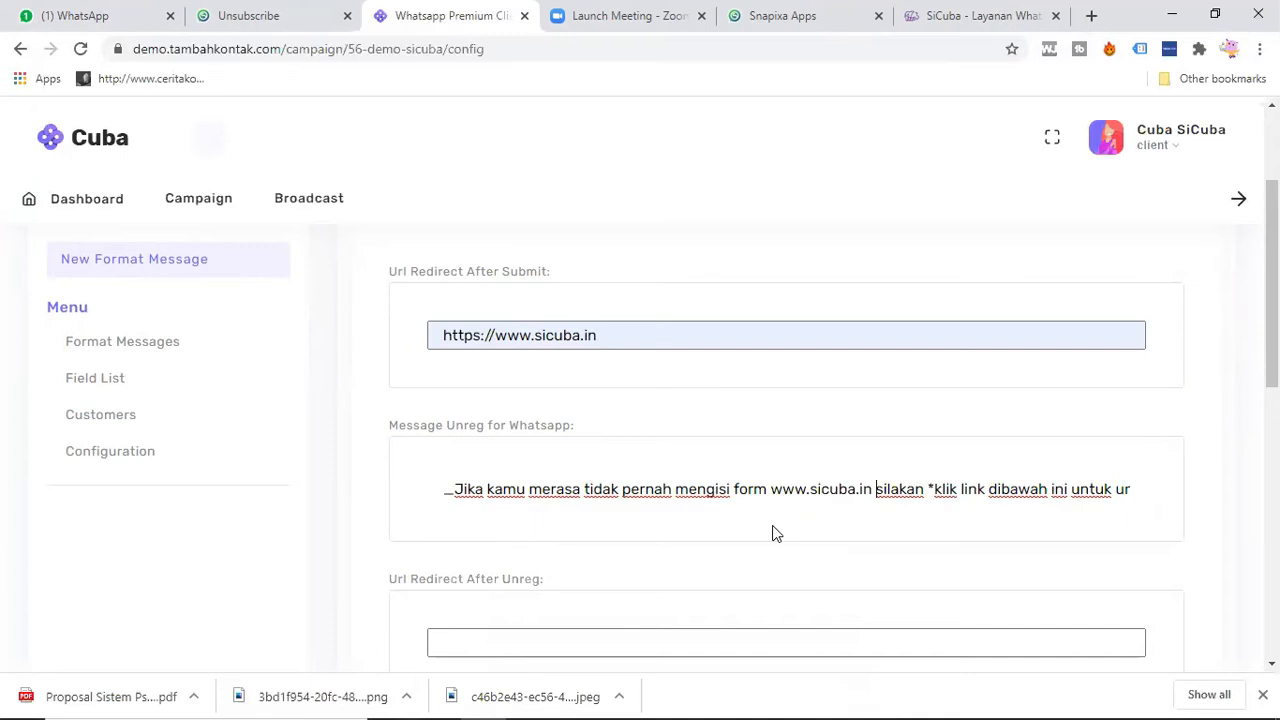
{"action": "left_click", "coordinate": [761, 535]}
{"action": "scroll", "coordinate": [399, 433], "scroll_direction": "down", "scroll_amount": 2}
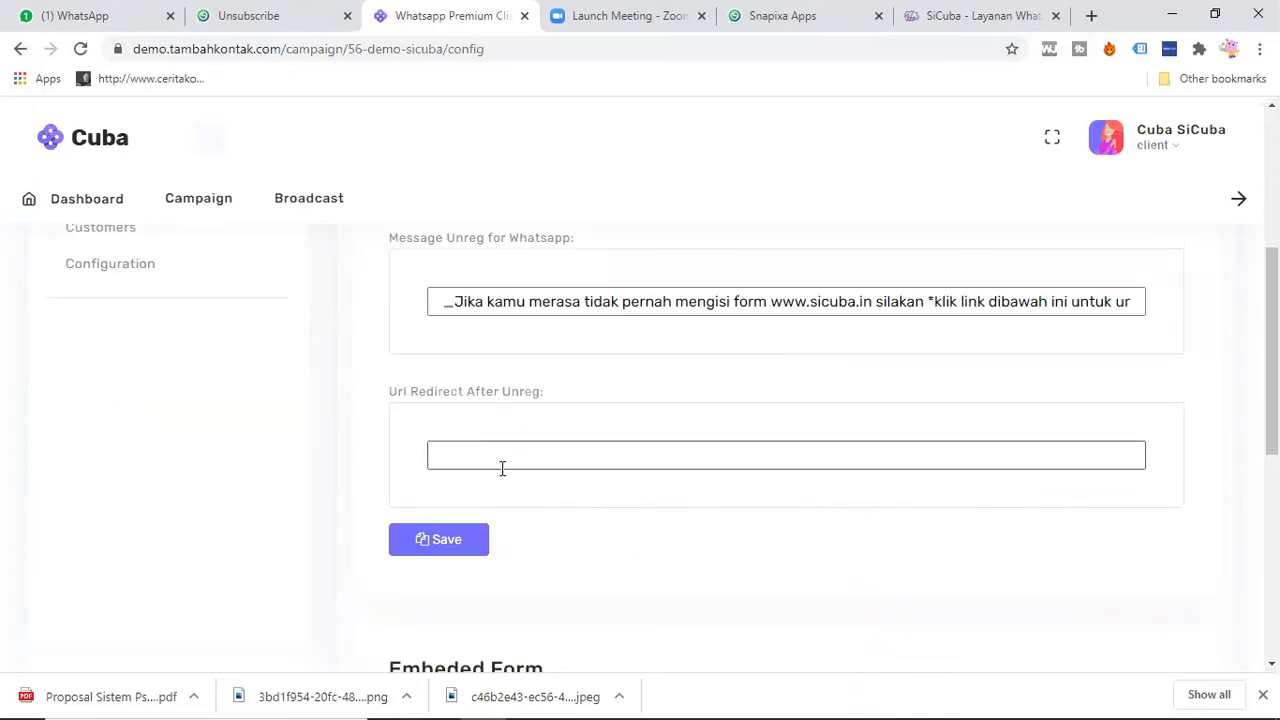
{"action": "left_click", "coordinate": [500, 460]}
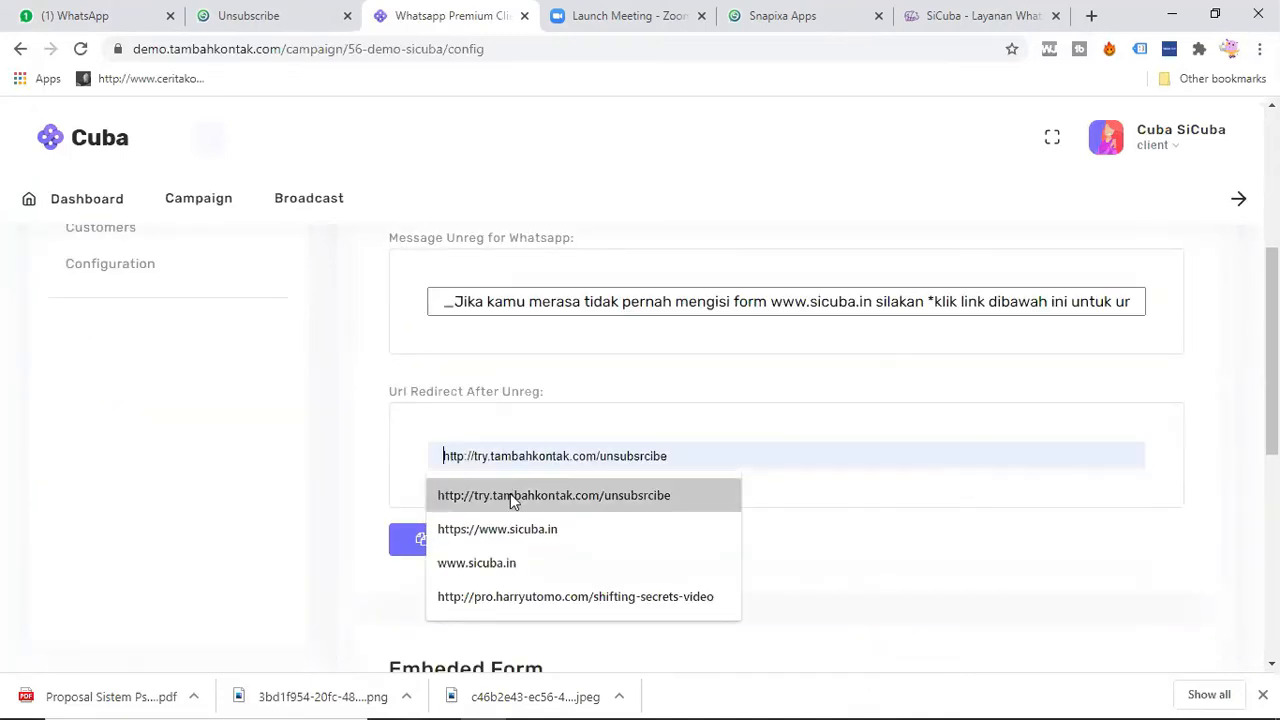
{"action": "left_click", "coordinate": [513, 495]}
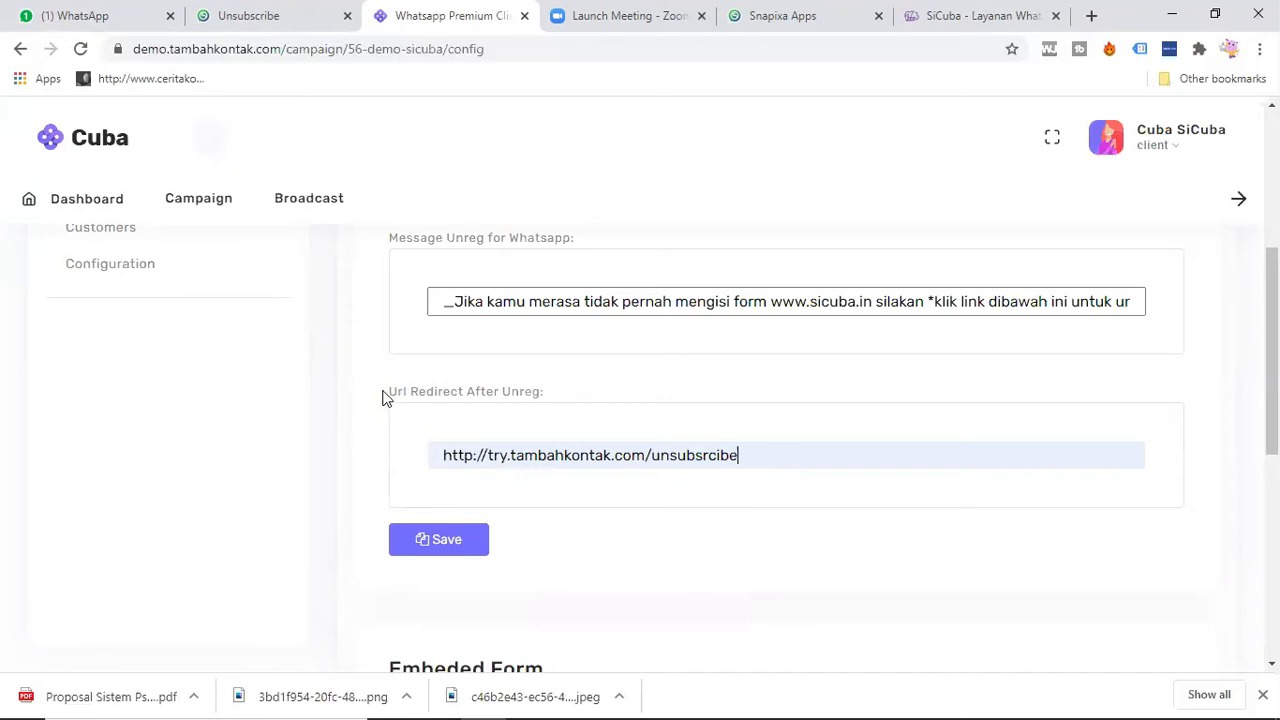
{"action": "left_click", "coordinate": [440, 549]}
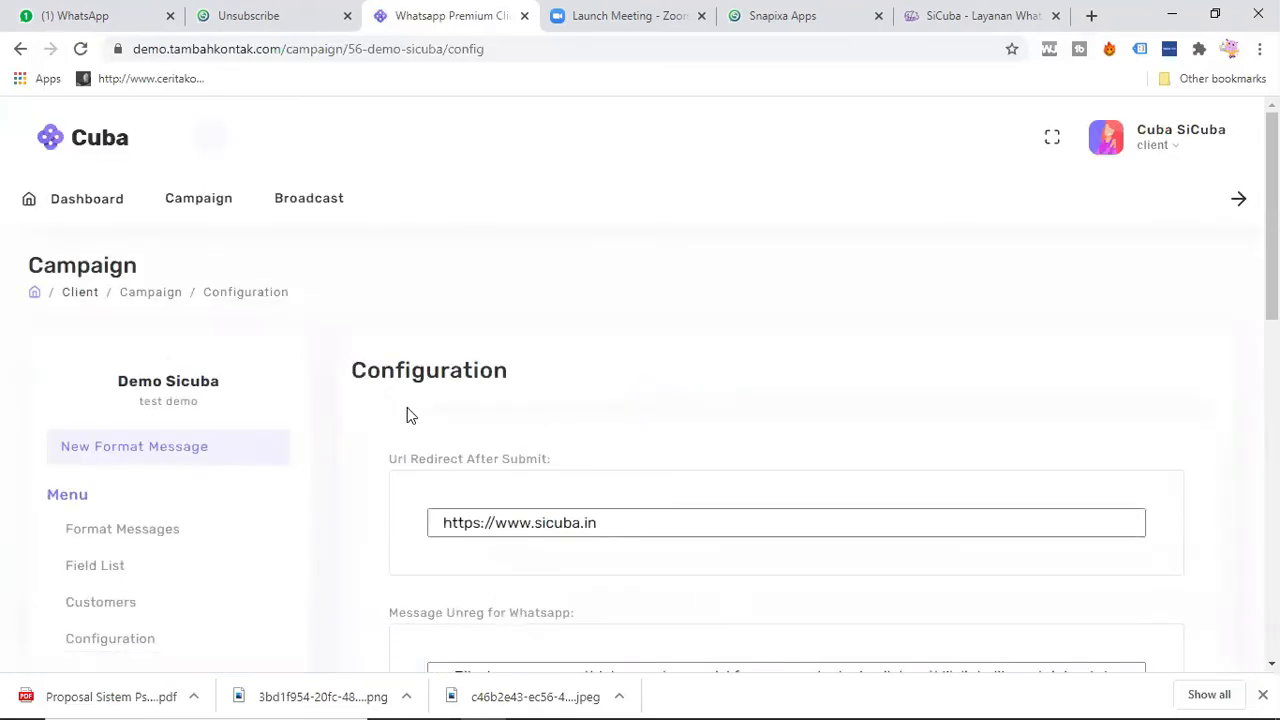
Step: Copy the HTML template of the campaign's embedded form
{"action": "scroll", "coordinate": [407, 415], "scroll_direction": "down", "scroll_amount": 15}
{"action": "scroll", "coordinate": [407, 415], "scroll_direction": "up", "scroll_amount": 1}
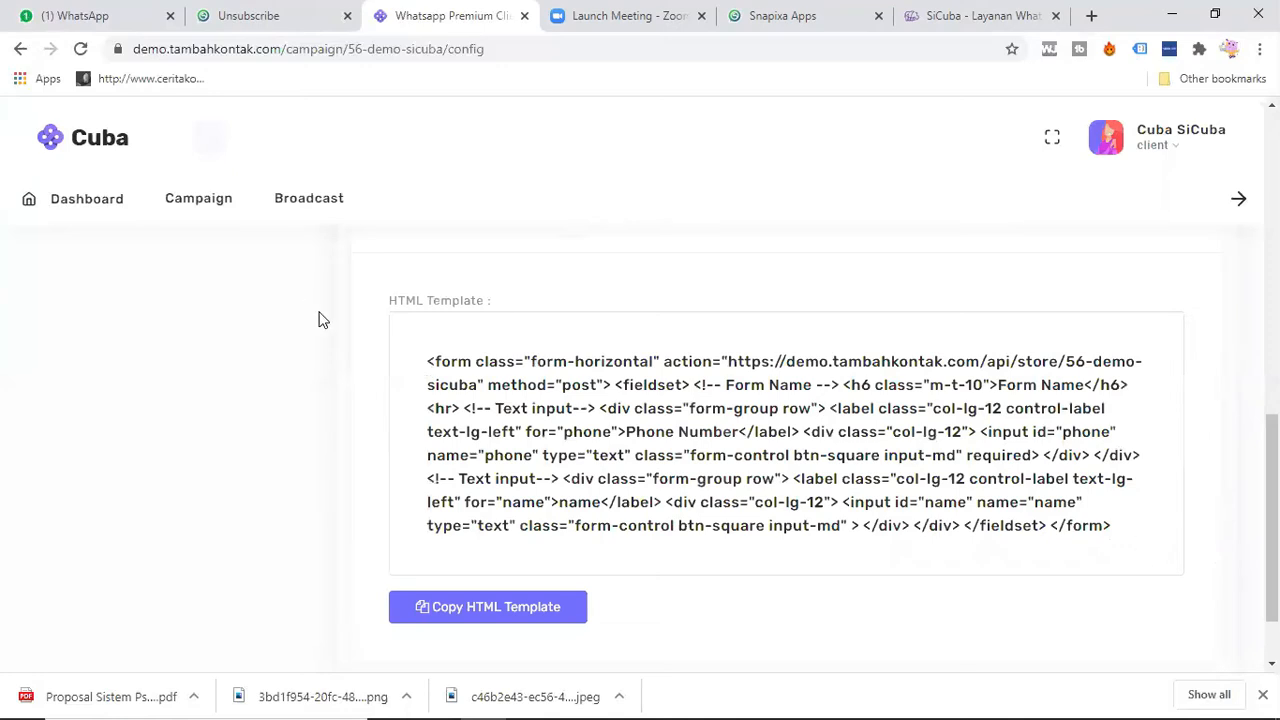
{"action": "left_click", "coordinate": [482, 617]}
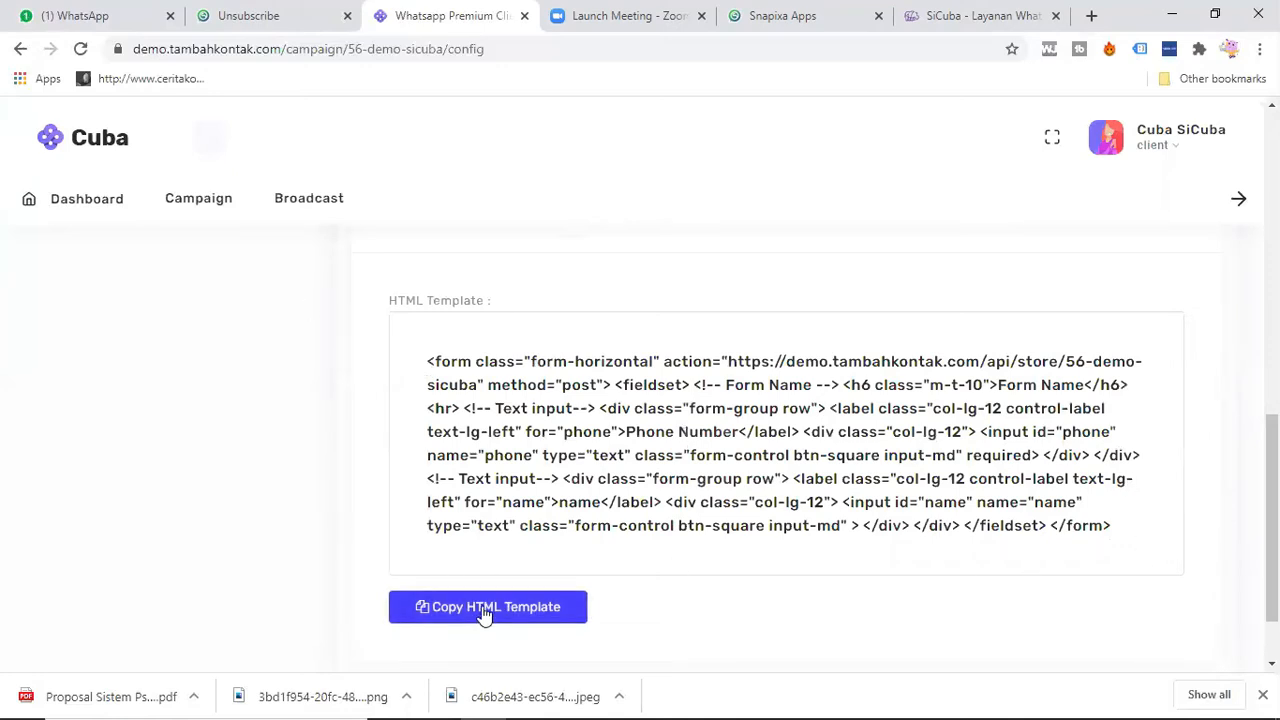
{"action": "left_click", "coordinate": [484, 614]}
Step: Switch to Snapixa, edit the design of the "Form Buat Masuk Ke Cuba" page and open its integration settings
{"action": "left_click", "coordinate": [804, 157]}
{"action": "left_click", "coordinate": [802, 15]}
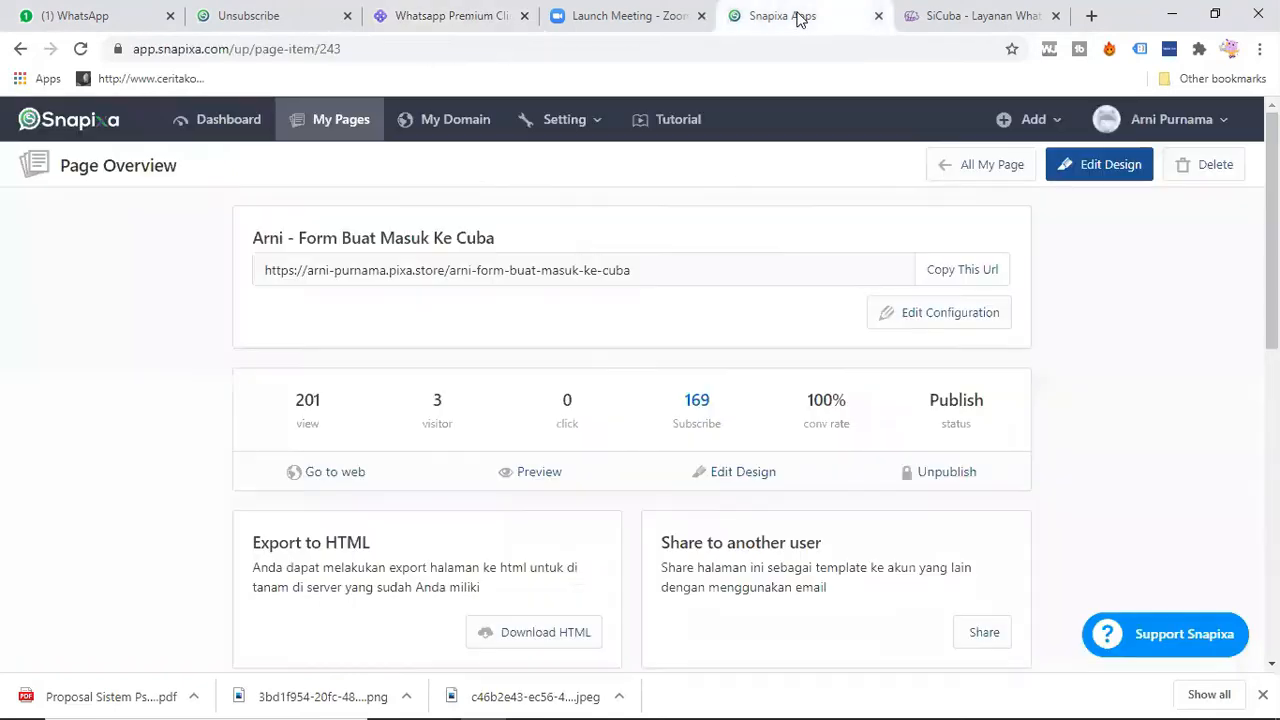
{"action": "left_click", "coordinate": [745, 472]}
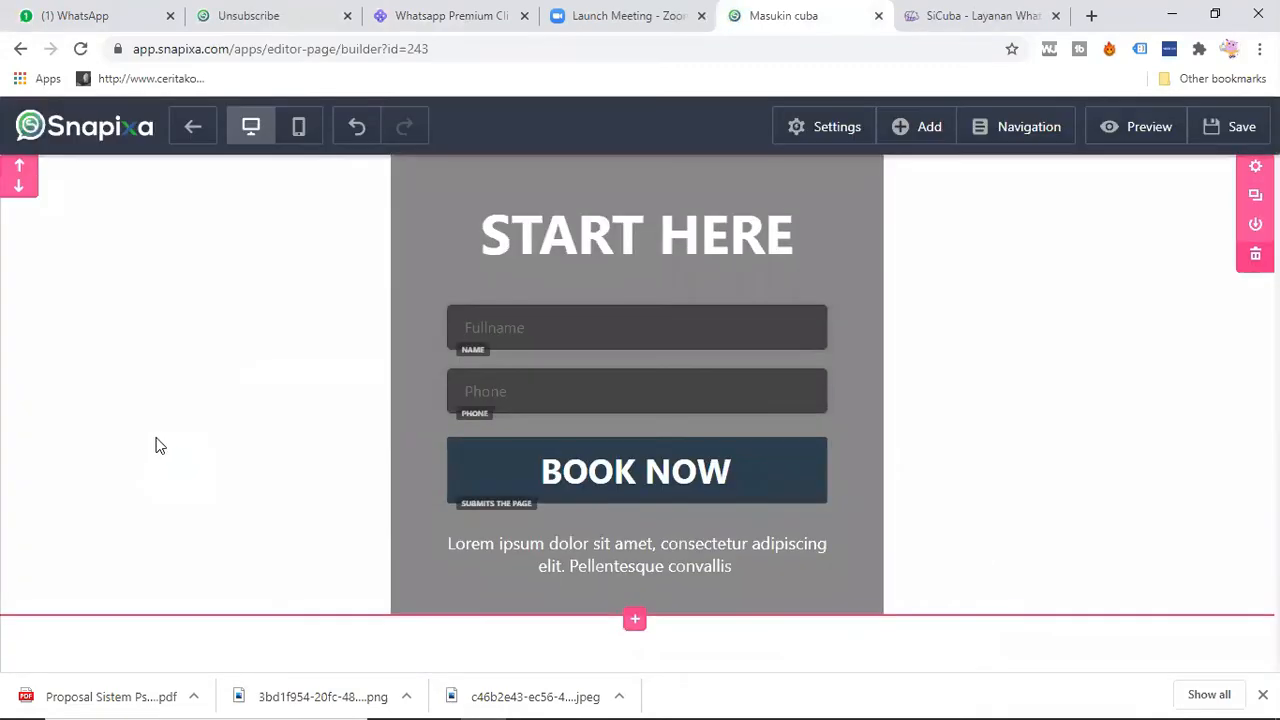
{"action": "left_click", "coordinate": [827, 123]}
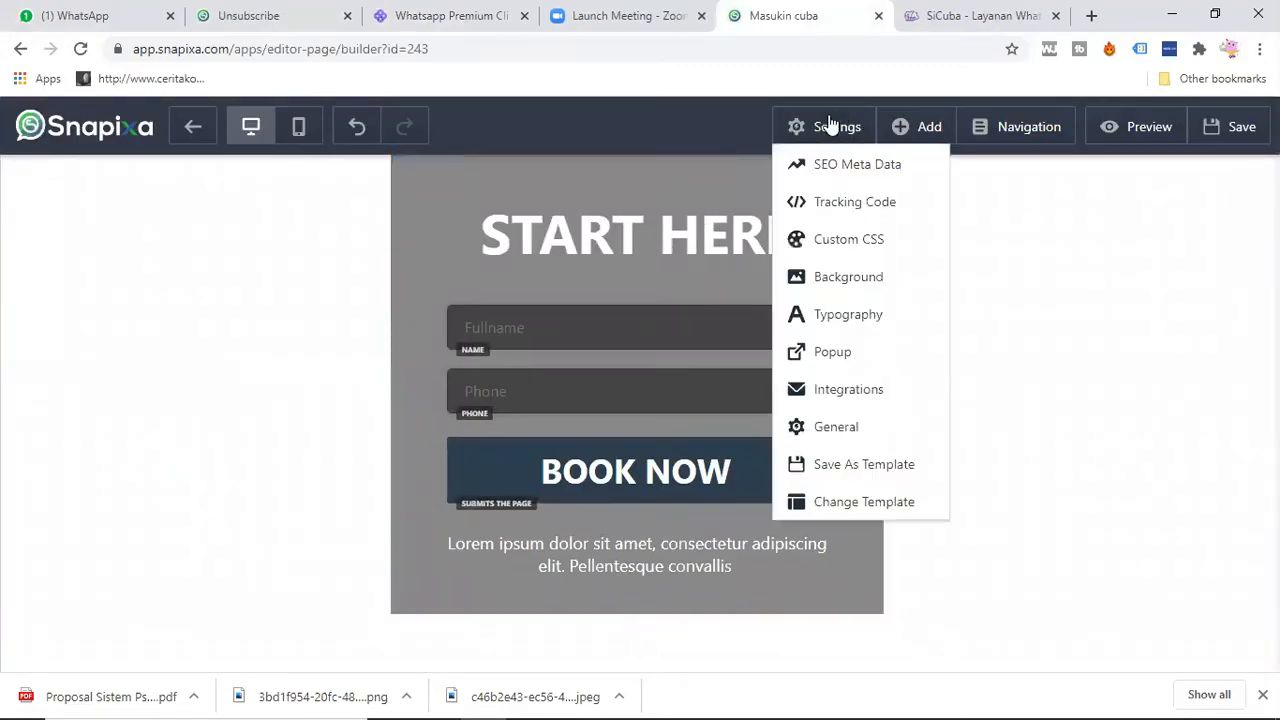
{"action": "left_click", "coordinate": [866, 389]}
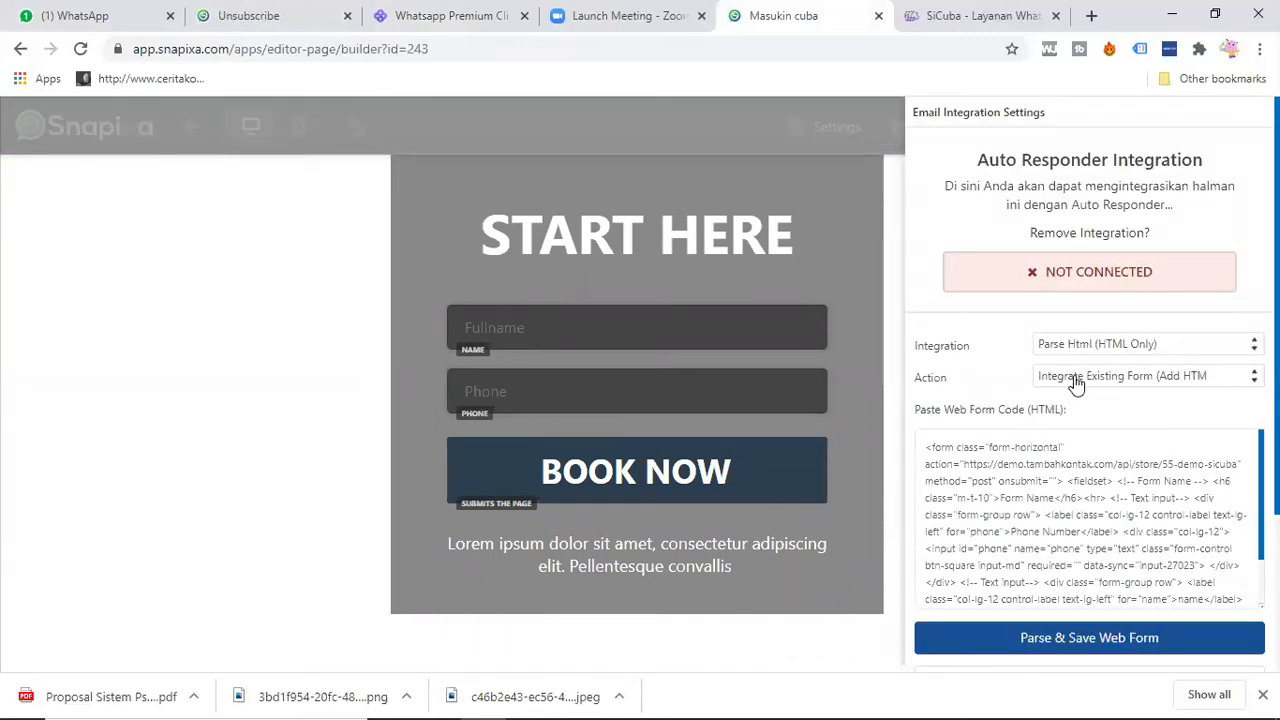
Step: Replace the existing web form code with the copied HTML template, then parse and save the web form
{"action": "key", "text": "ctrl+a"}
{"action": "key", "text": "BackSpace"}
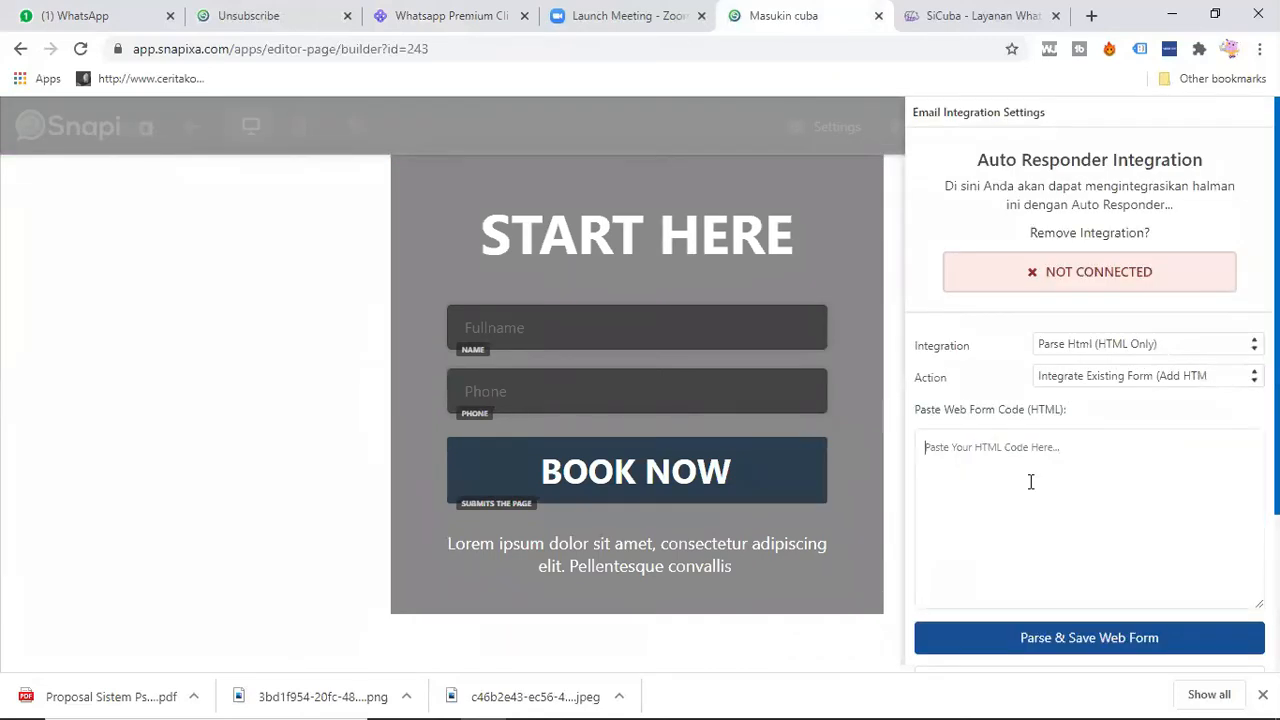
{"action": "key", "text": "ctrl+v"}
{"action": "scroll", "coordinate": [1016, 465], "scroll_direction": "down", "scroll_amount": 1}
{"action": "left_click", "coordinate": [1089, 637]}
{"action": "scroll", "coordinate": [1049, 520], "scroll_direction": "down", "scroll_amount": 2}
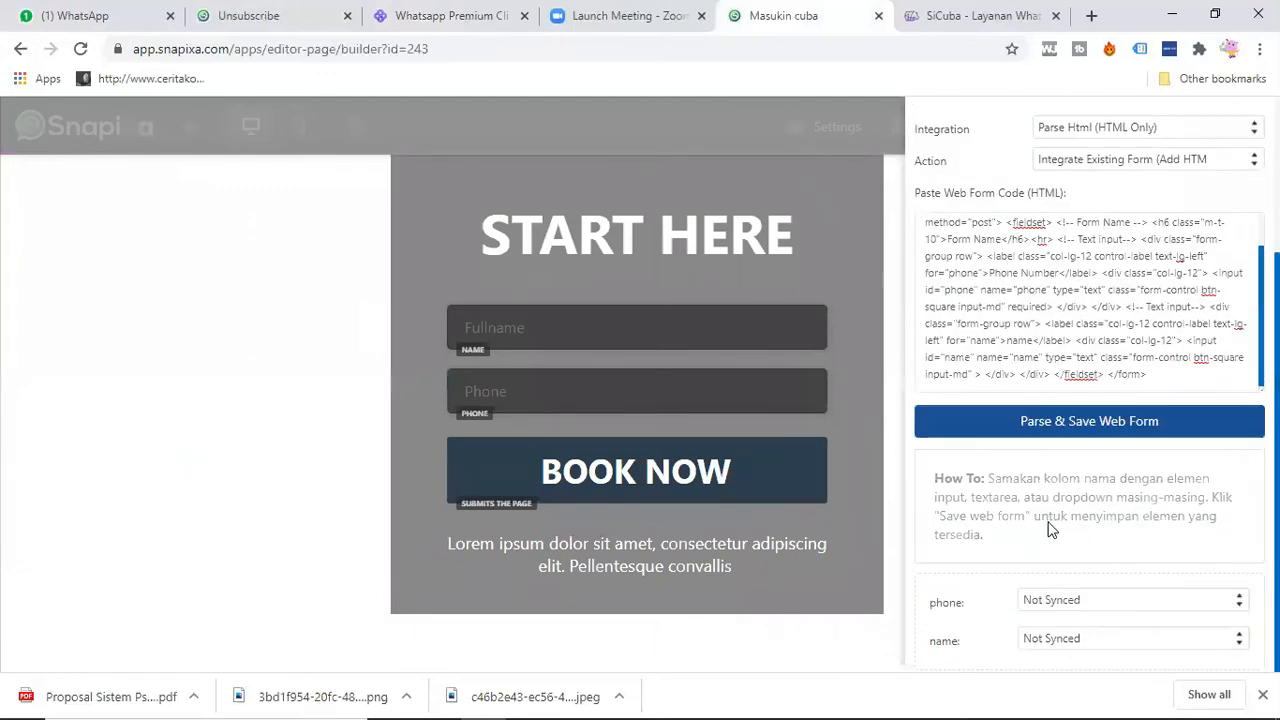
Step: Sync the web form's phone field with the page's phone input and its name field with the name input
{"action": "left_click", "coordinate": [1075, 602]}
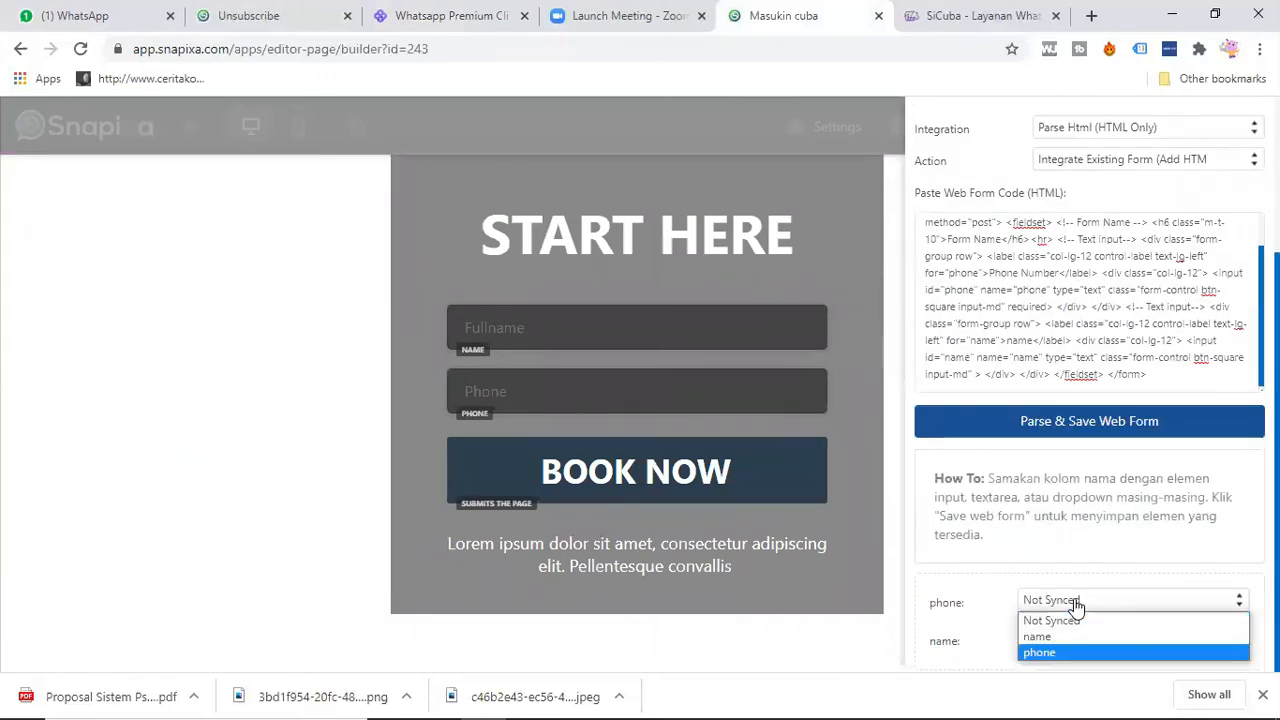
{"action": "left_click", "coordinate": [1075, 652]}
{"action": "left_click", "coordinate": [1075, 639]}
{"action": "left_click", "coordinate": [1075, 675]}
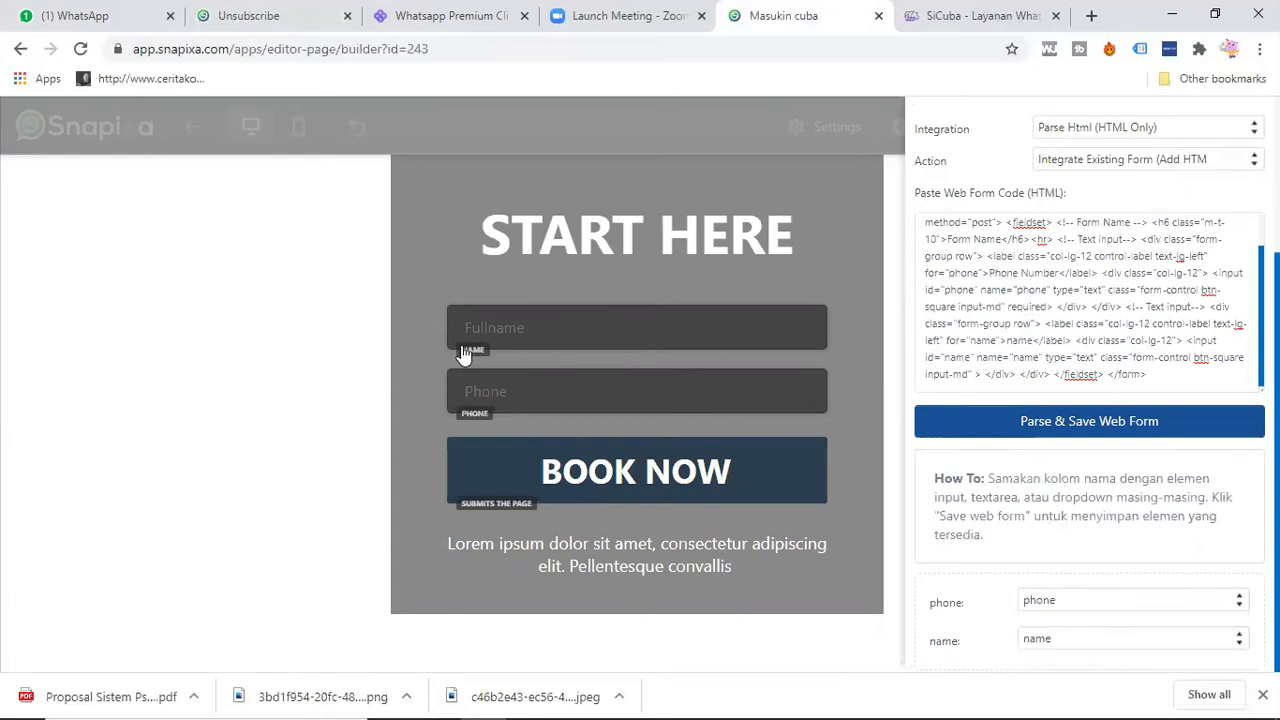
Step: Close the integration settings and save and publish the landing page
{"action": "left_click", "coordinate": [328, 336]}
{"action": "left_click", "coordinate": [1214, 135]}
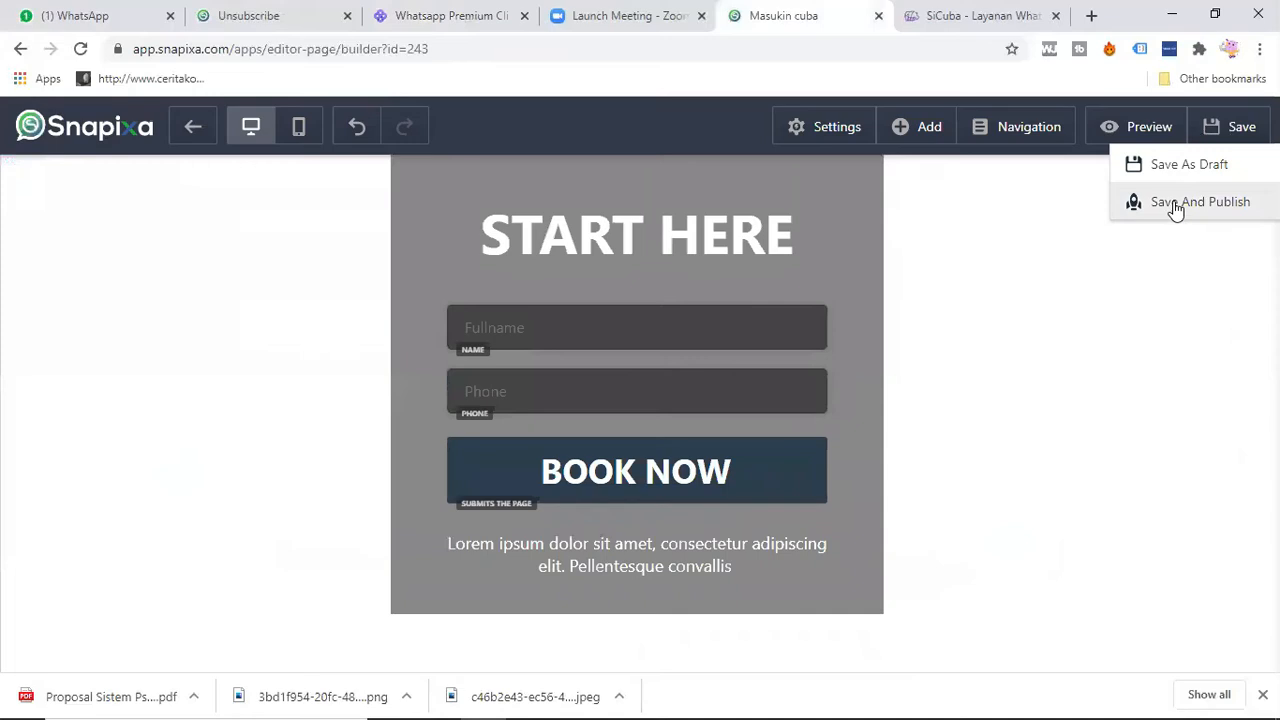
{"action": "left_click", "coordinate": [1136, 203]}
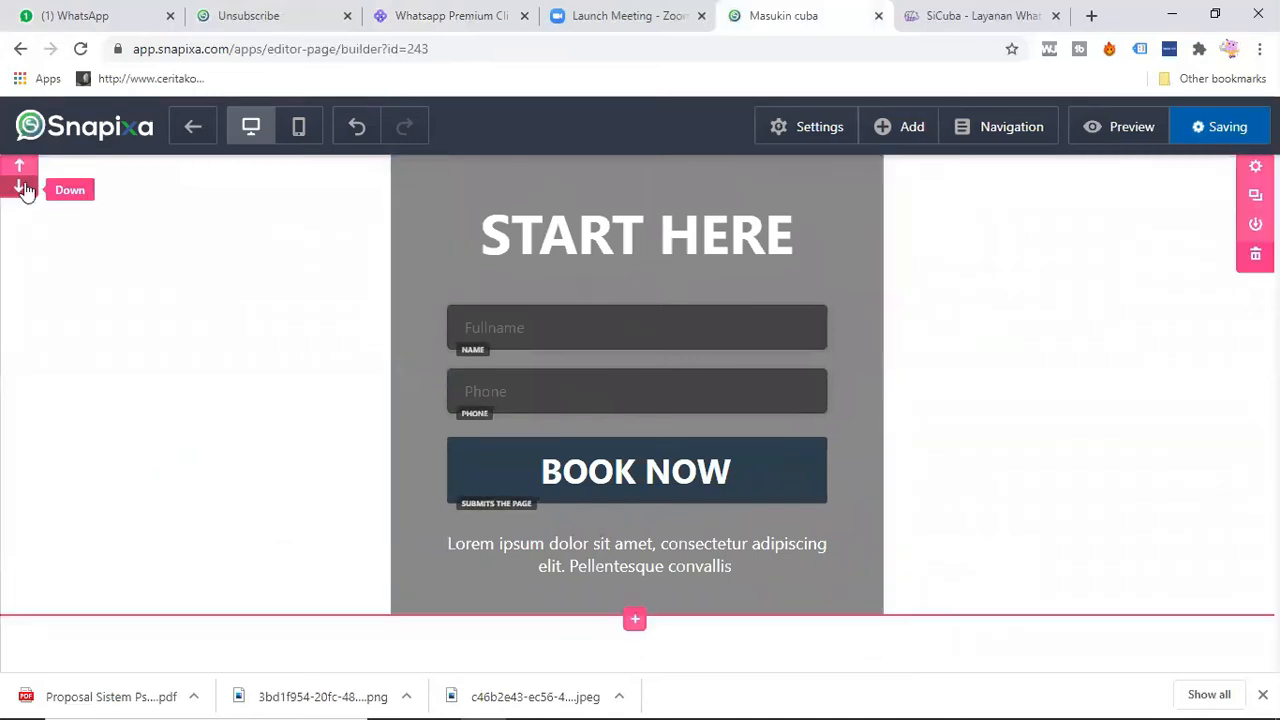
Step: Switch to the Cuba campaign, start a new format message for Demo Sicuba and name it "Day0 Nyapa"
{"action": "left_click", "coordinate": [449, 12]}
{"action": "scroll", "coordinate": [172, 455], "scroll_direction": "up", "scroll_amount": 10}
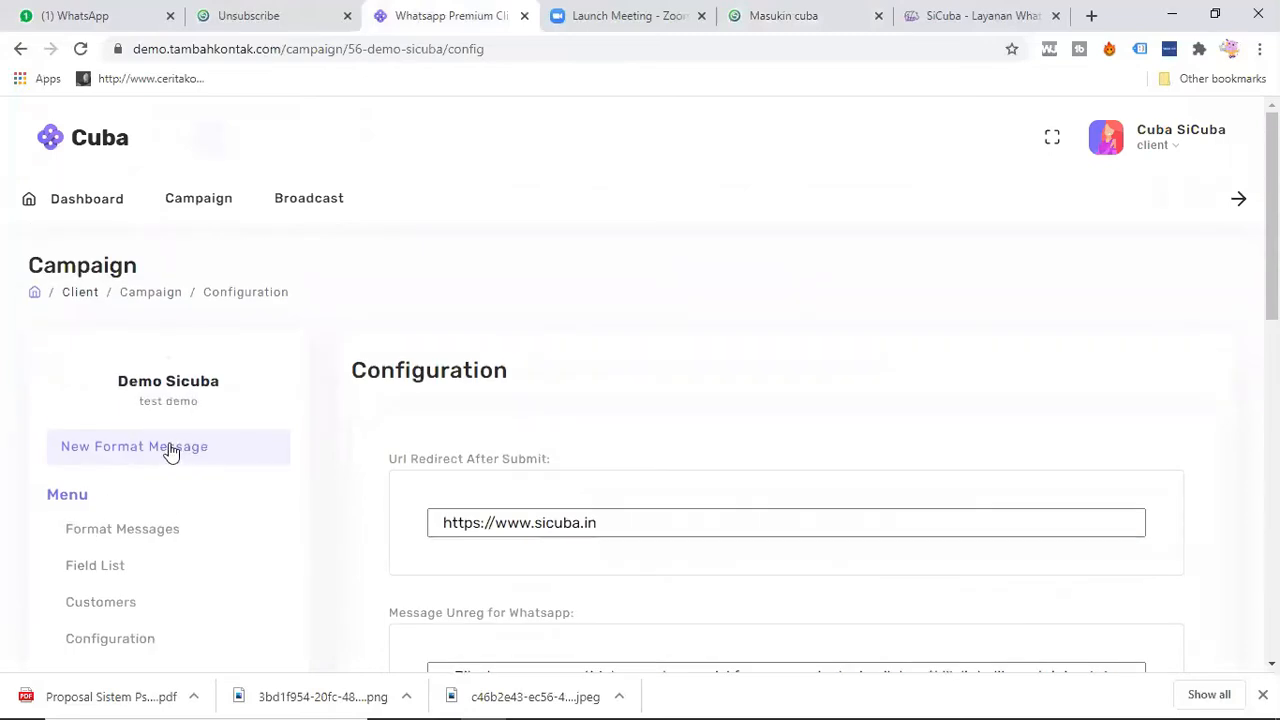
{"action": "left_click", "coordinate": [146, 530]}
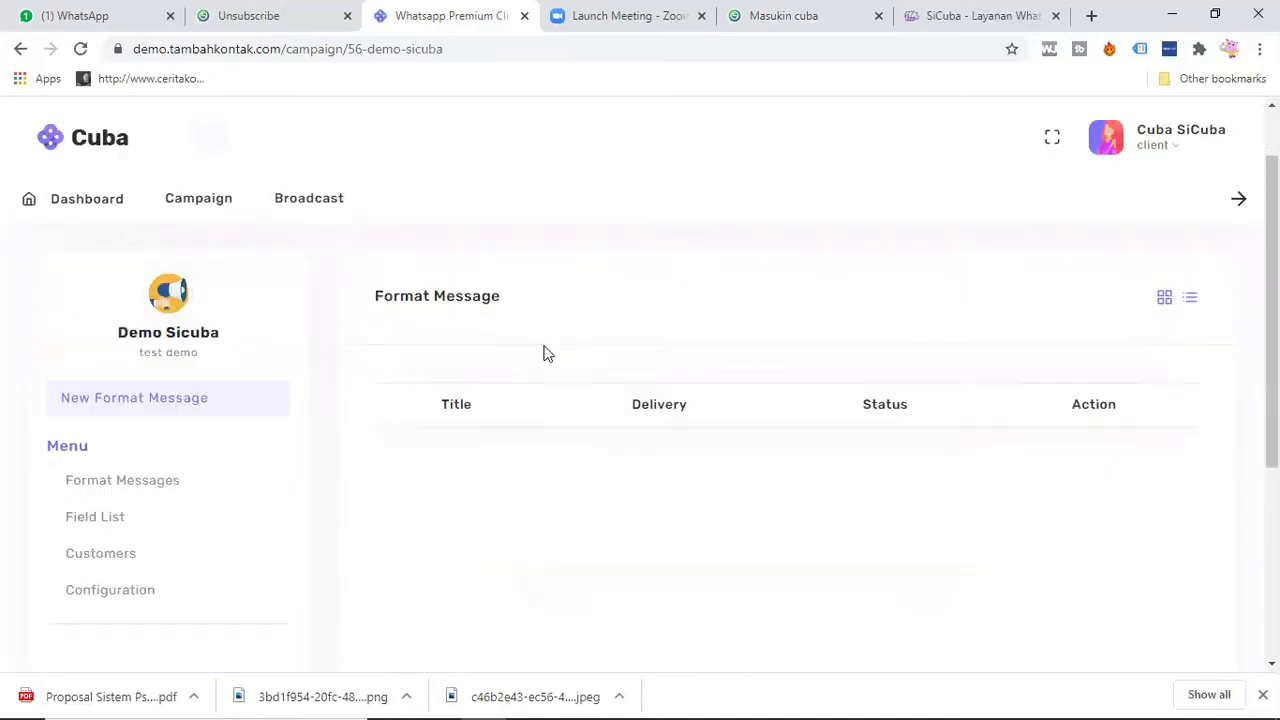
{"action": "scroll", "coordinate": [135, 305], "scroll_direction": "down", "scroll_amount": 2}
{"action": "left_click", "coordinate": [132, 298]}
{"action": "left_click", "coordinate": [352, 285]}
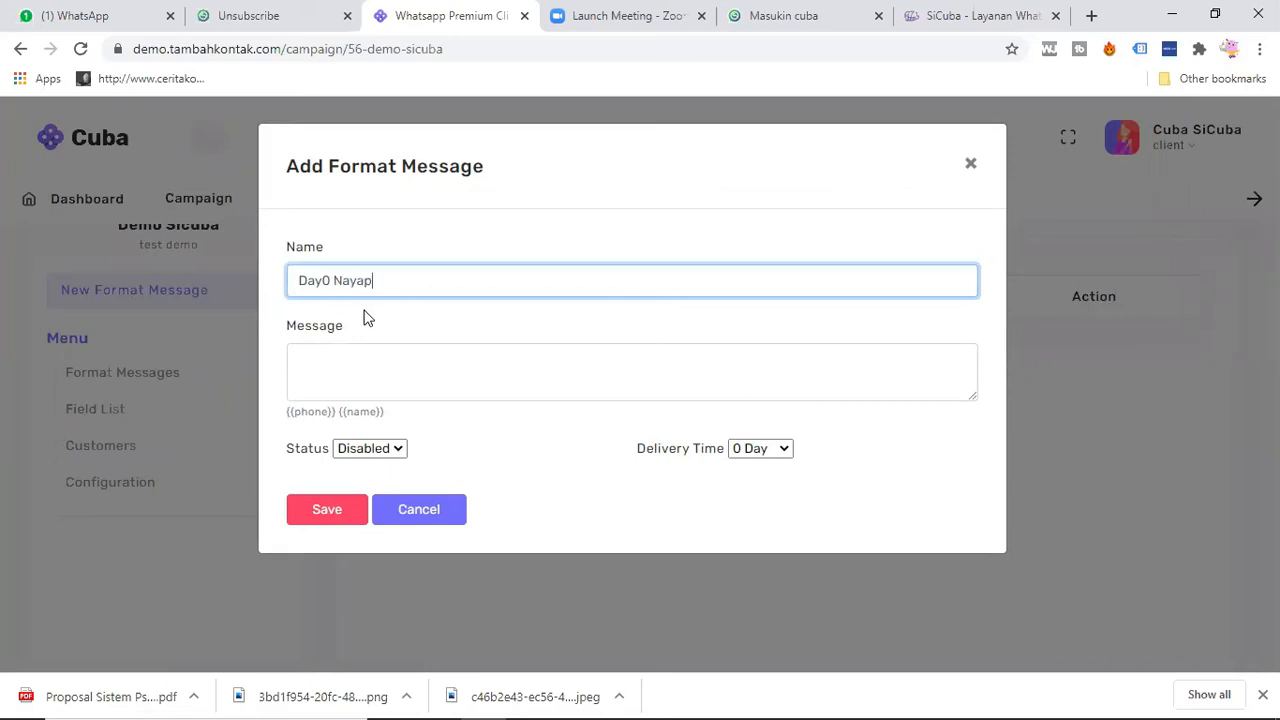
{"action": "type", "text": "Nayap"}
{"action": "type", "text": "pa"}
Step: Write the message text "Ini pesan otomatis untuk {{name}}" on one line, using the name placeholder
{"action": "left_click", "coordinate": [397, 378]}
{"action": "type", "text": "Ini pesan otoma"}
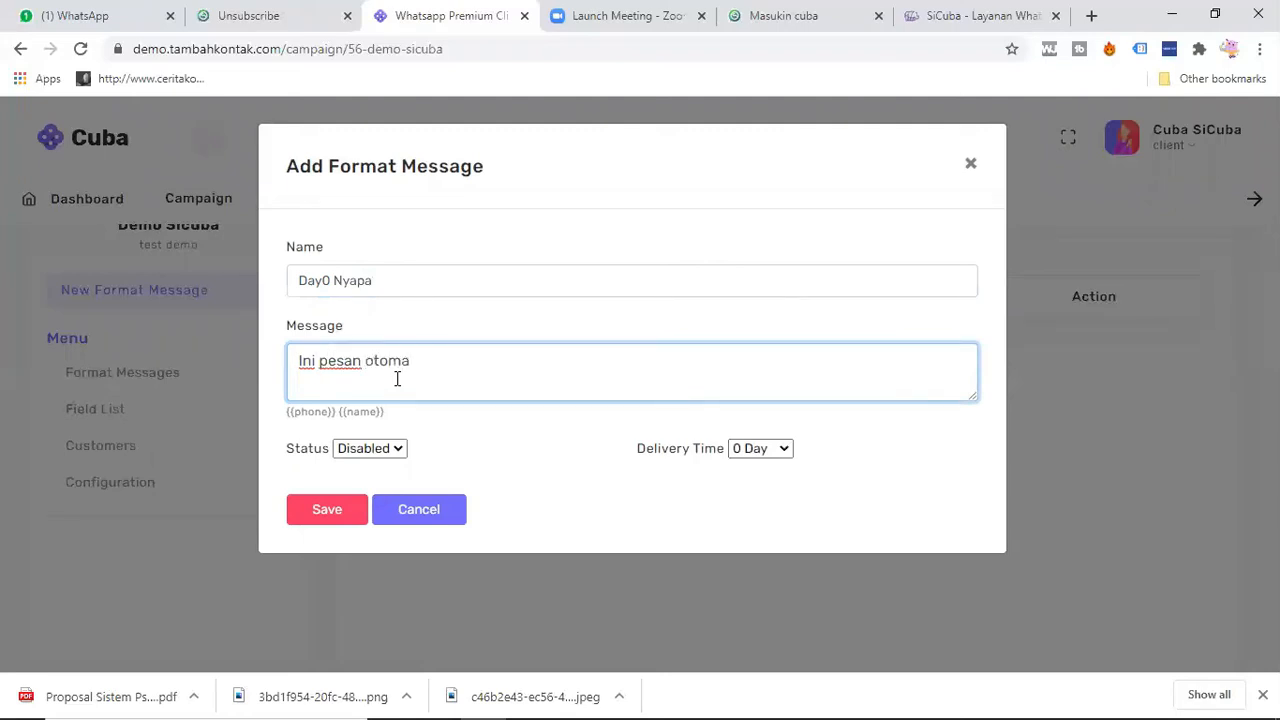
{"action": "type", "text": "atis"}
{"action": "left_click_drag", "start_coordinate": [341, 414], "coordinate": [396, 414]}
{"action": "key", "text": "ctrl+c"}
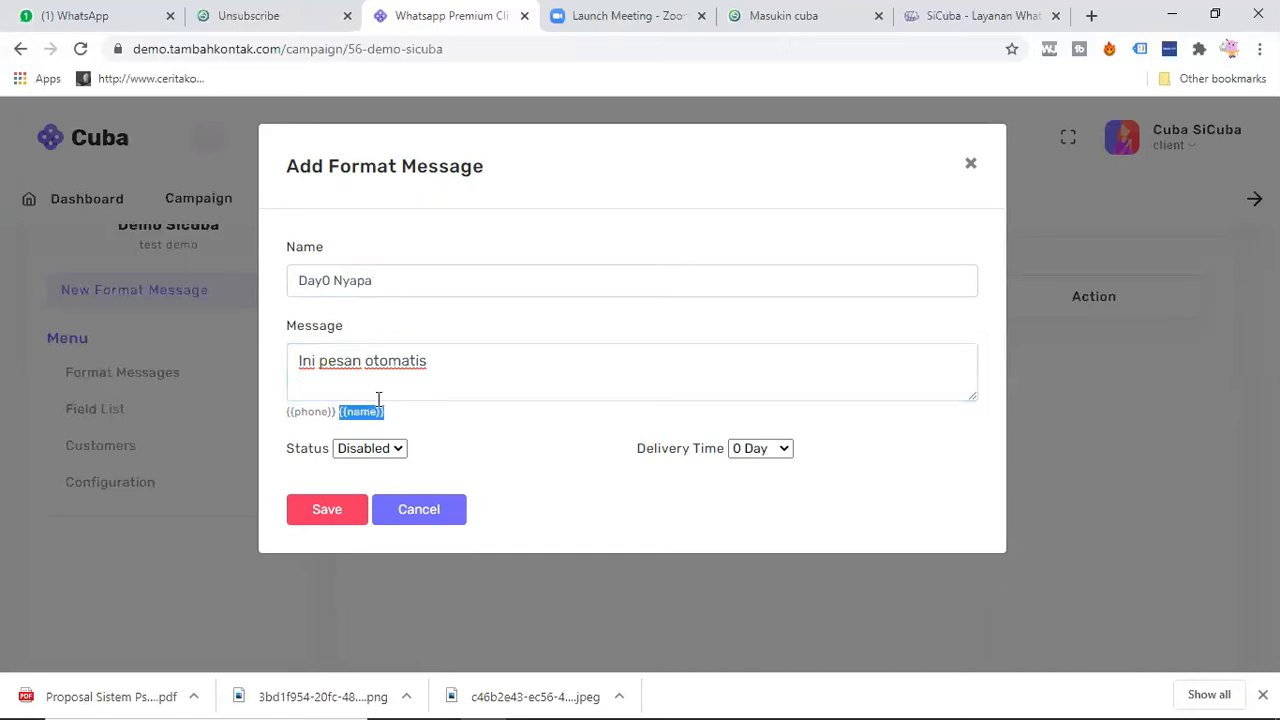
{"action": "left_click", "coordinate": [343, 384]}
{"action": "key", "text": "ctrl+v"}
{"action": "left_click", "coordinate": [440, 360]}
{"action": "type", "text": "untuk"}
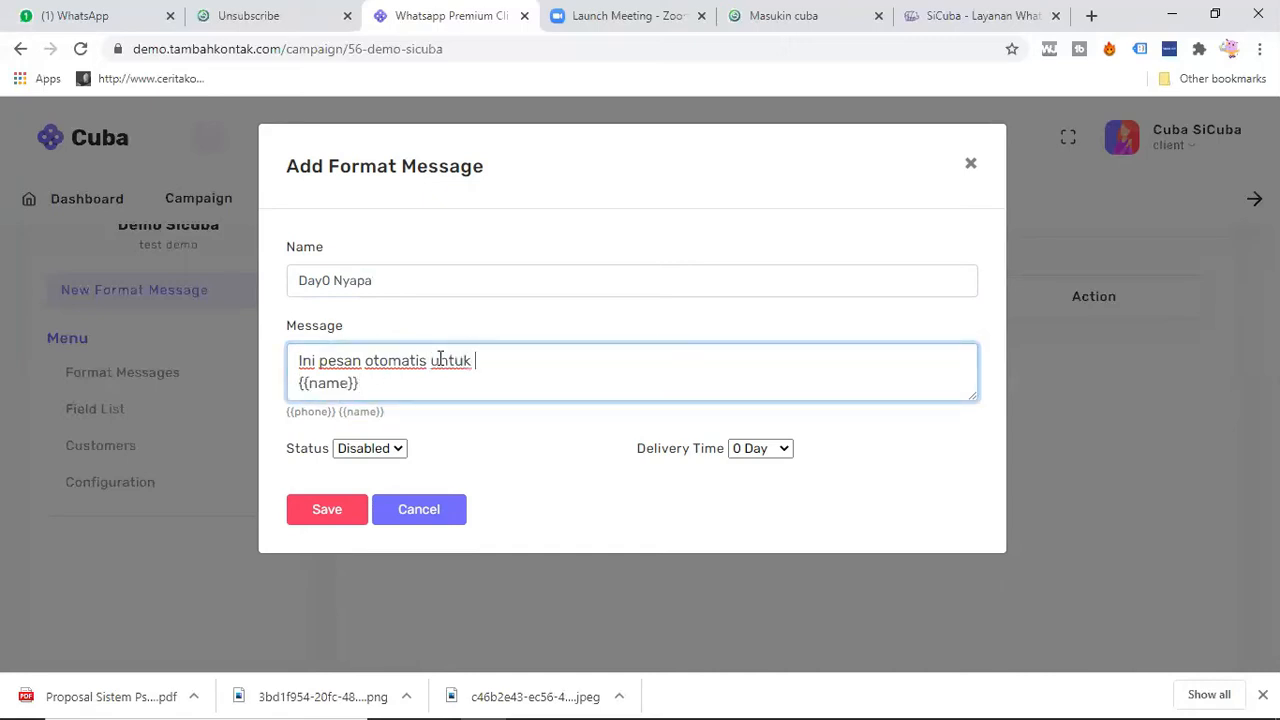
{"action": "key", "text": "Delete"}
{"action": "left_click", "coordinate": [422, 382]}
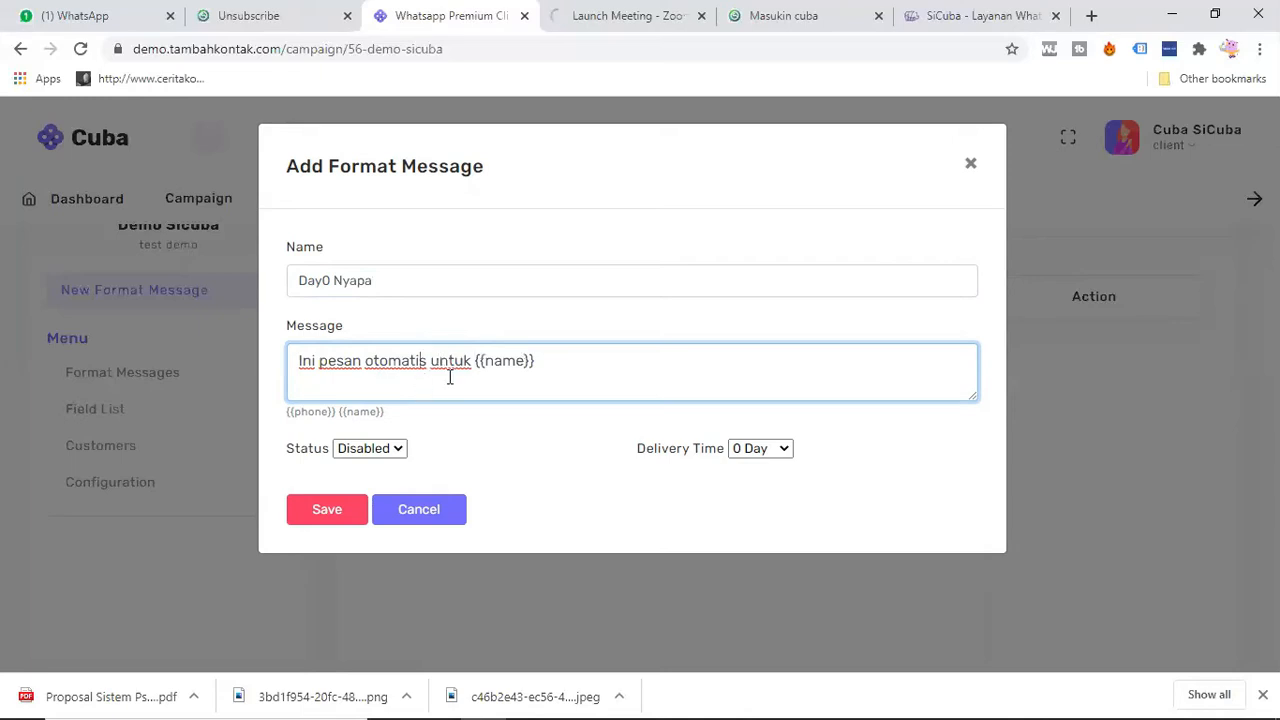
Step: Wrap the name placeholder in bold and italic markers so it reads _*{{name}}*_
{"action": "type", "text": "*"}
{"action": "left_click", "coordinate": [548, 361]}
{"action": "key", "text": "Left"}
{"action": "key", "text": "Left"}
{"action": "key", "text": "Left"}
{"action": "key", "text": "Left"}
{"action": "key", "text": "Left"}
{"action": "key", "text": "Left"}
{"action": "key", "text": "Left"}
{"action": "key", "text": "Left"}
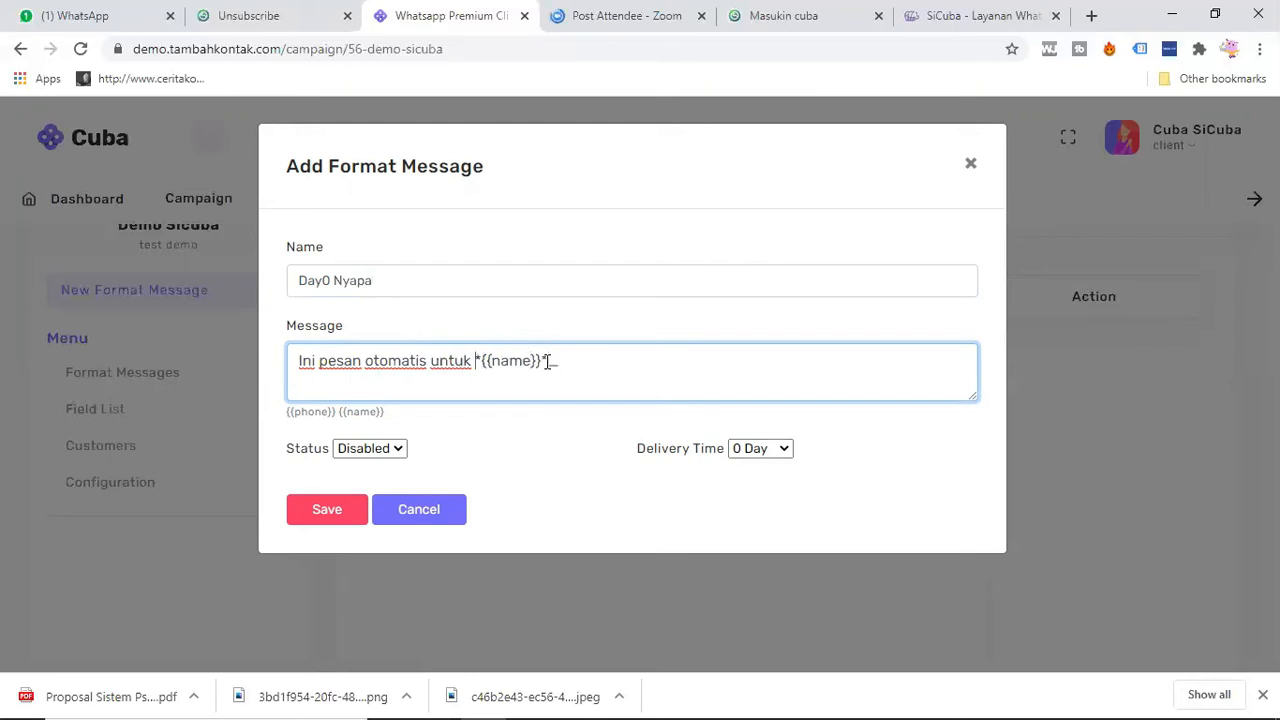
{"action": "type", "text": "_"}
Step: Set the Day0 Nyapa message's status to Enabled and save it
{"action": "left_click", "coordinate": [366, 450]}
{"action": "left_click", "coordinate": [372, 485]}
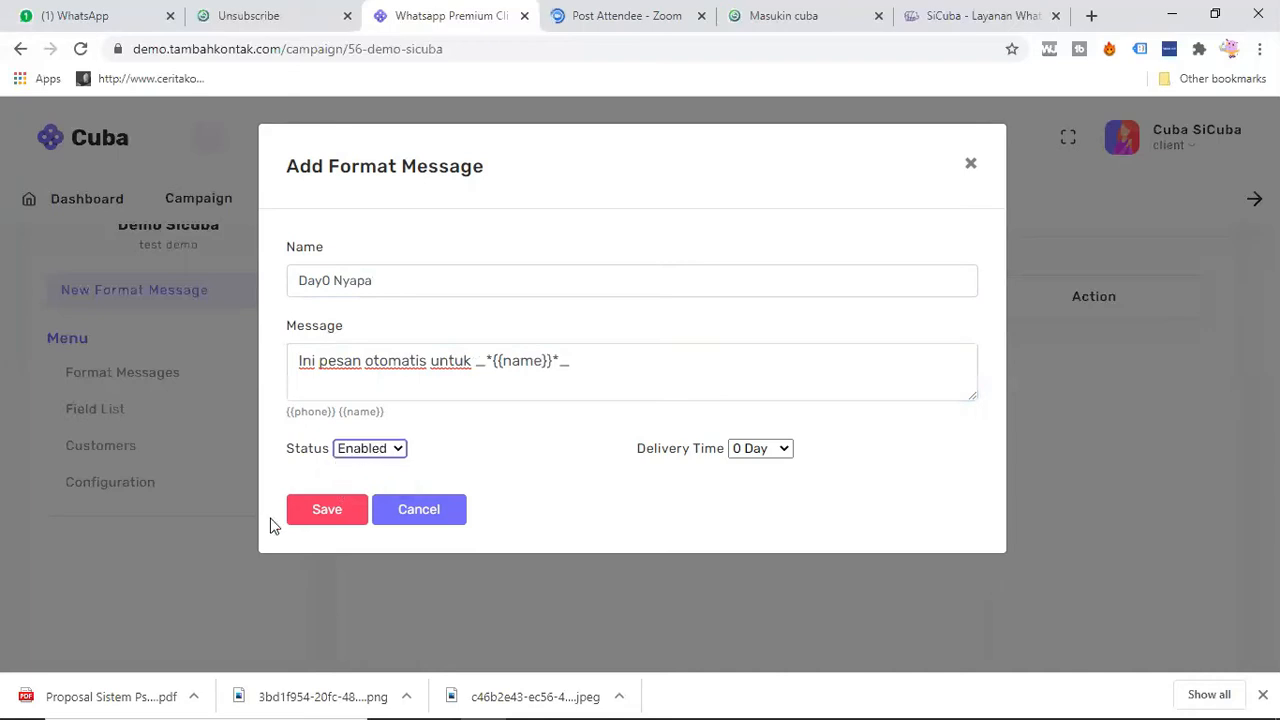
{"action": "left_click", "coordinate": [316, 512]}
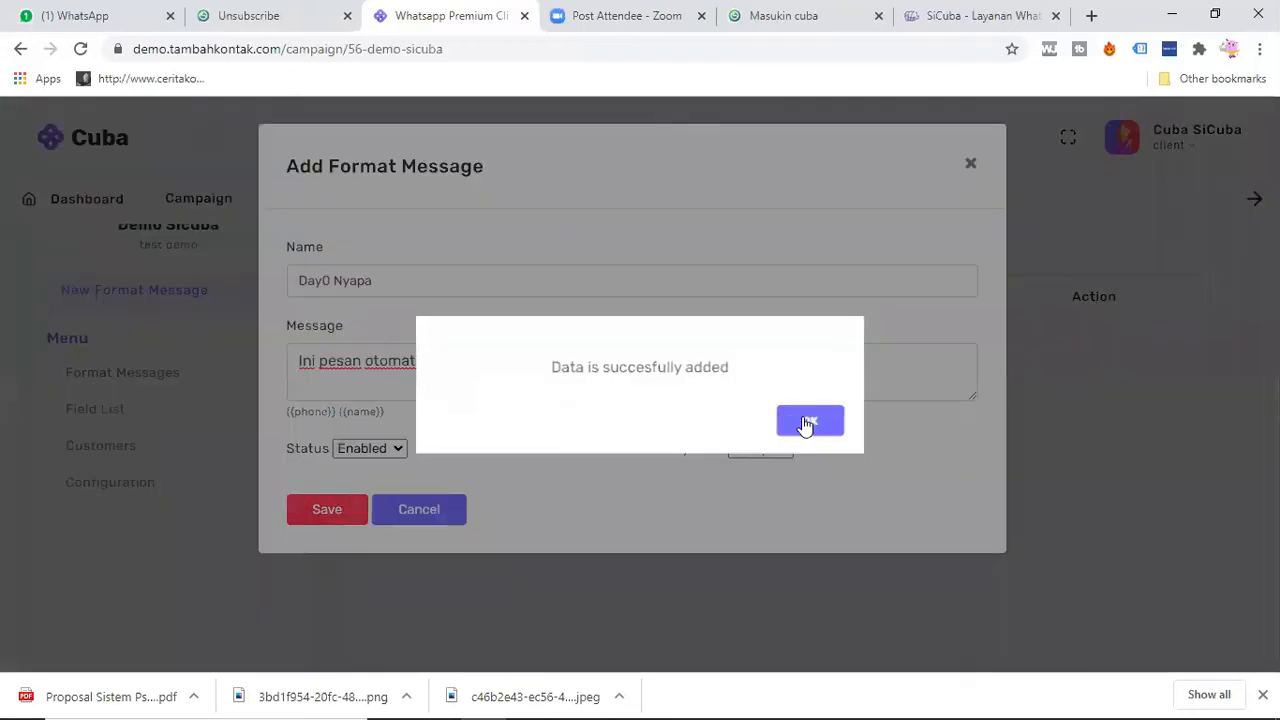
{"action": "left_click", "coordinate": [808, 421]}
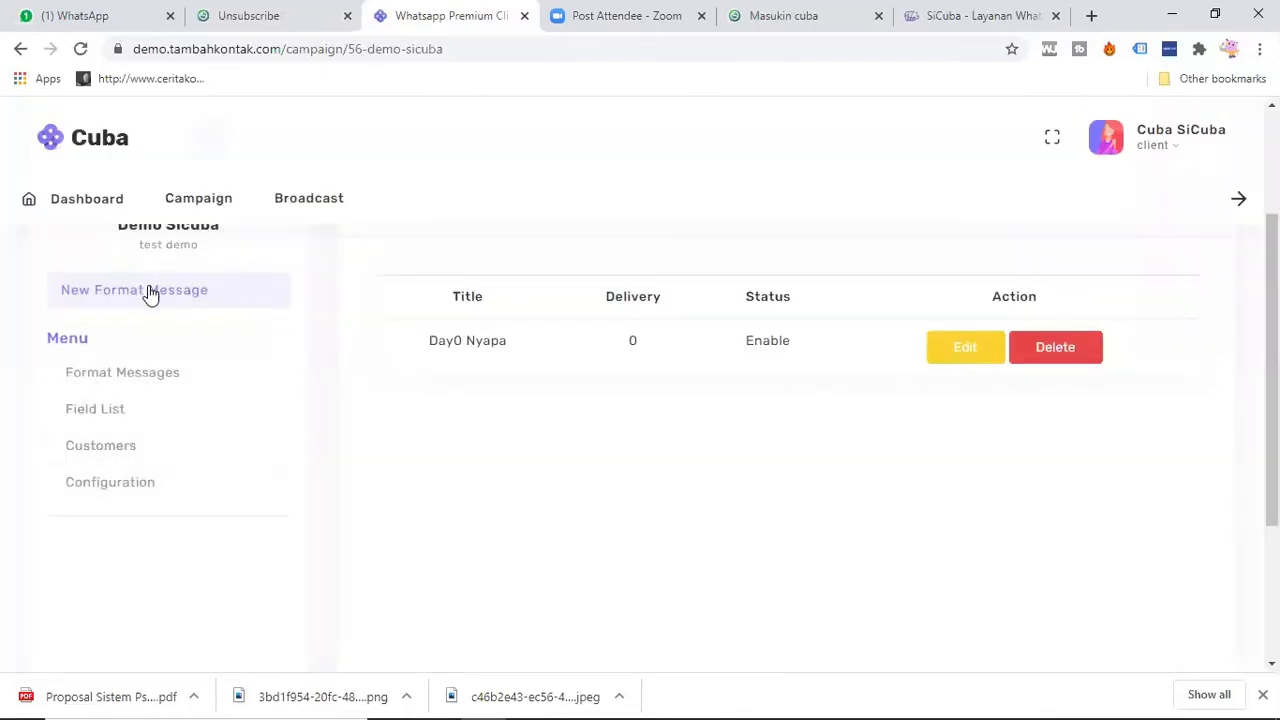
Step: Start another format message with a delivery time of 1 Day and name it "Day-1"
{"action": "left_click", "coordinate": [148, 291]}
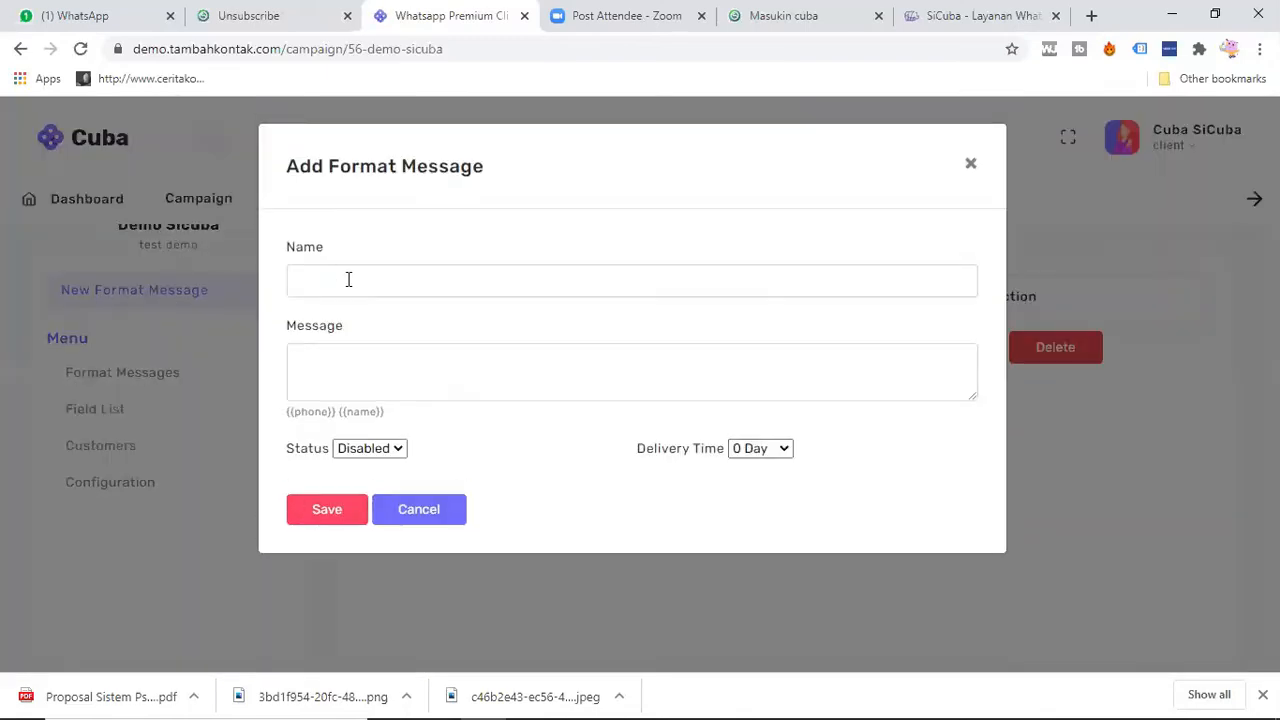
{"action": "left_click", "coordinate": [760, 448]}
{"action": "left_click", "coordinate": [751, 126]}
{"action": "left_click", "coordinate": [442, 278]}
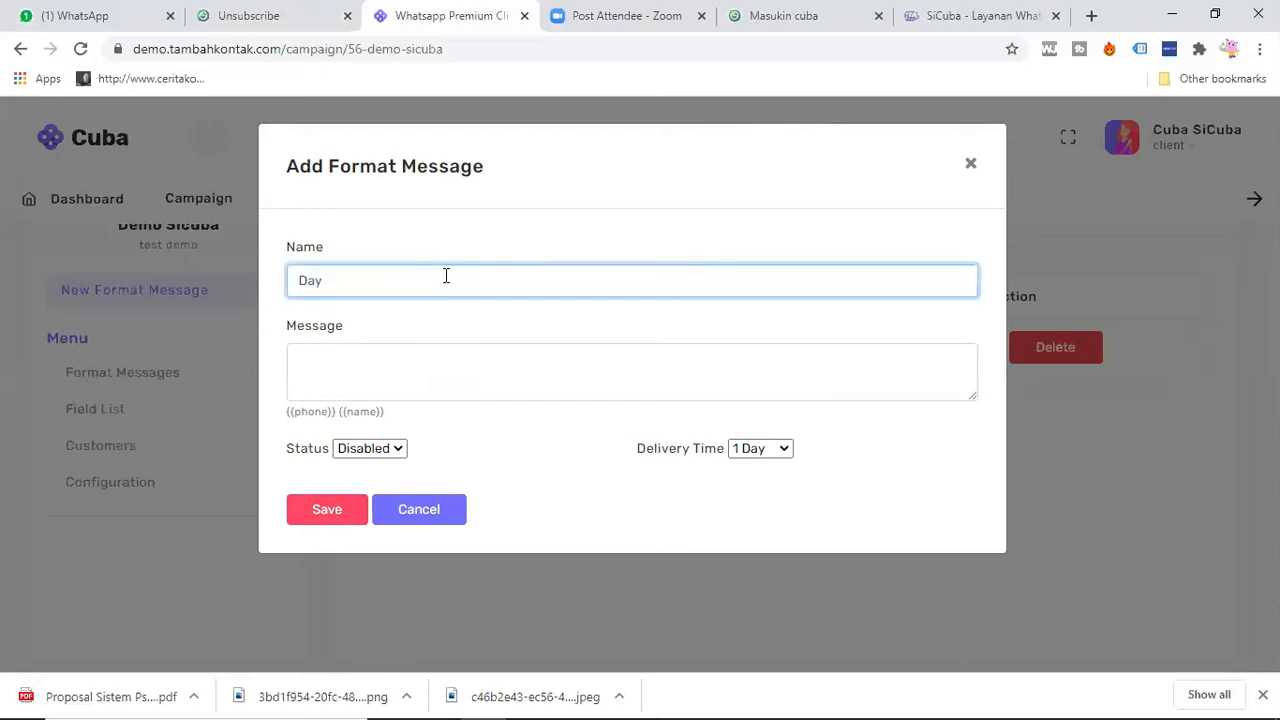
{"action": "left_click", "coordinate": [442, 378]}
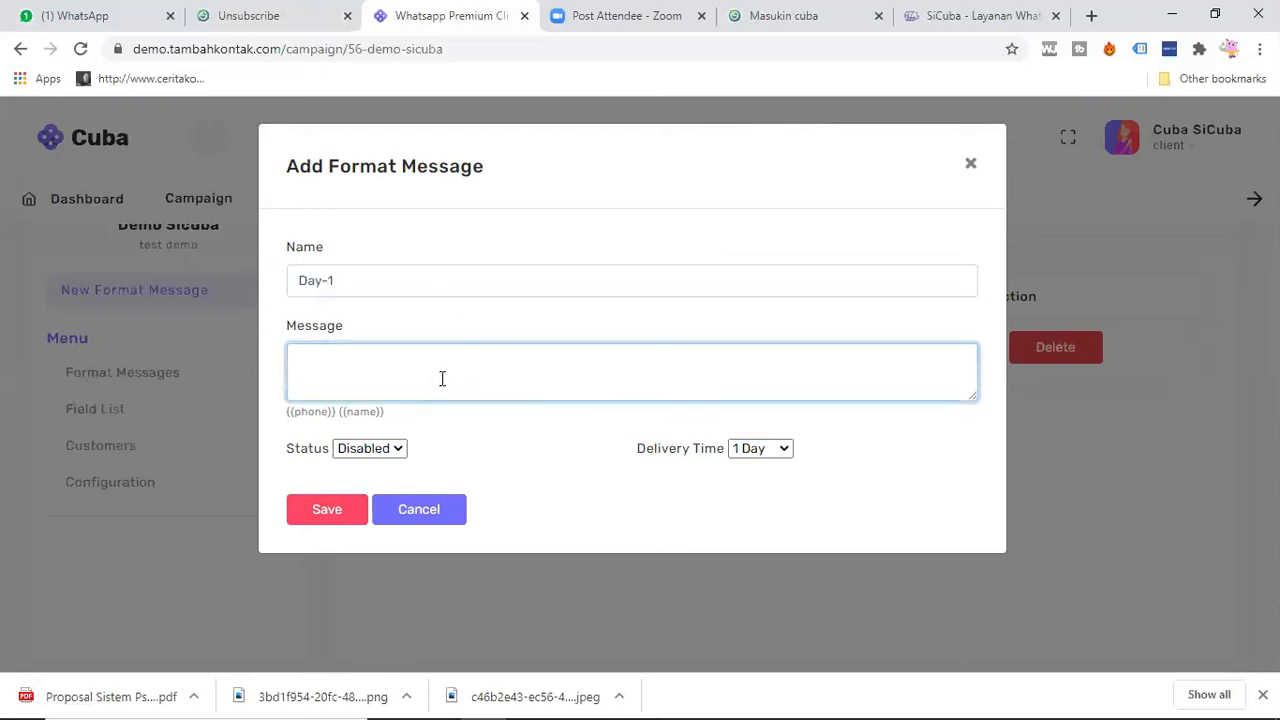
Step: Write "(1/2) Halo {{name}}" as the Day-1 message text, using the name placeholder
{"action": "type", "text": "(1/2"}
{"action": "type", "text": ") Hgai"}
{"action": "type", "text": "lo"}
{"action": "left_click_drag", "start_coordinate": [338, 412], "coordinate": [405, 424]}
{"action": "key", "text": "ctrl+c"}
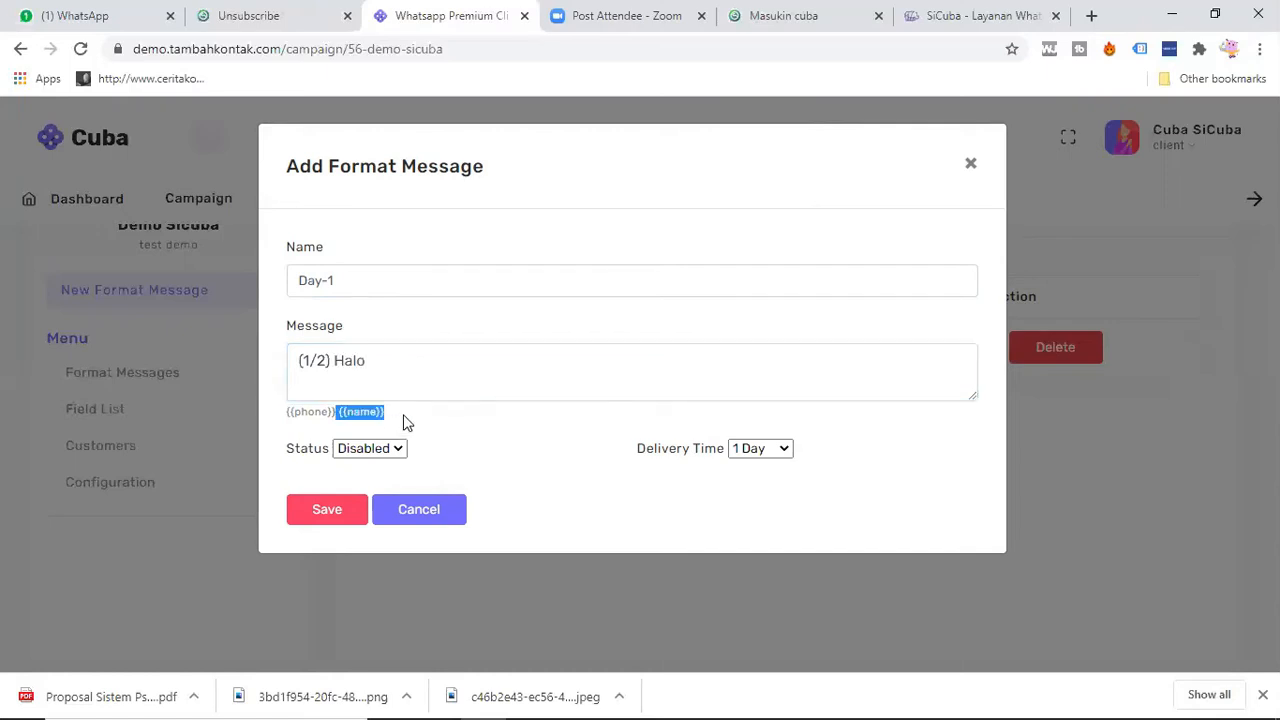
{"action": "left_click", "coordinate": [410, 369]}
{"action": "key", "text": "ctrl+v"}
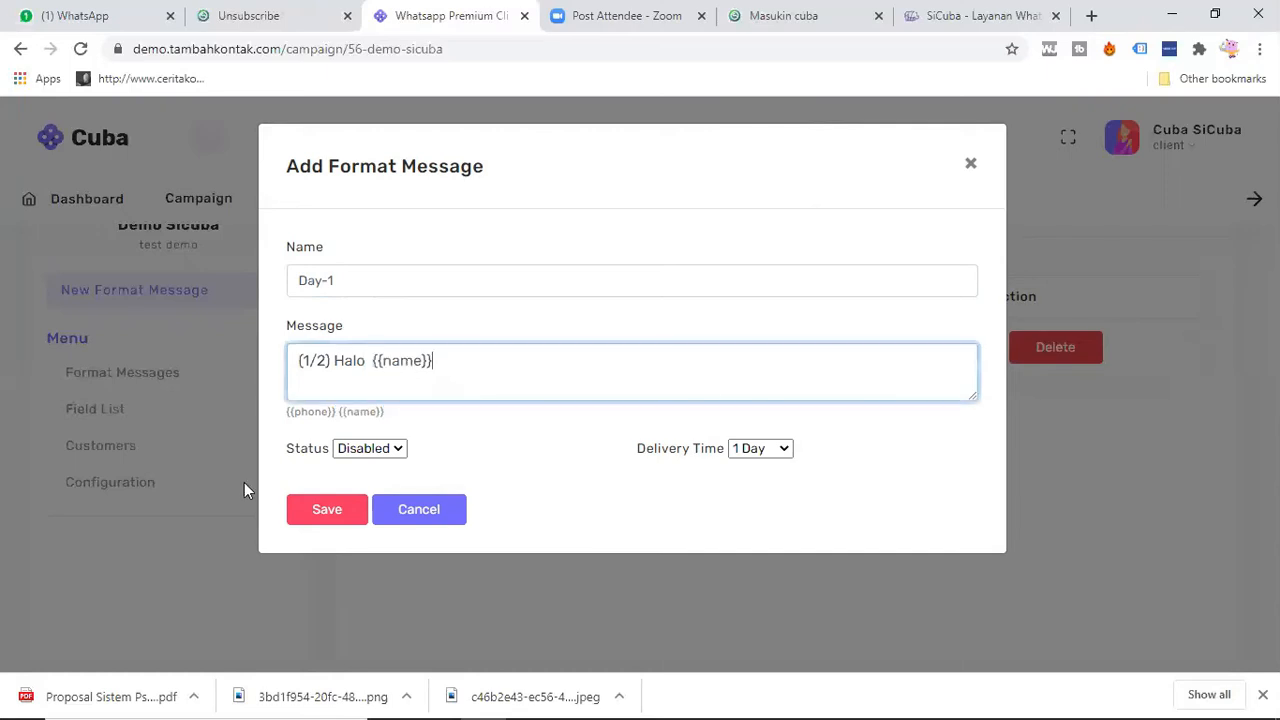
Step: Enable the Day-1 message, remove the "(1/2)" prefix from its text and save it
{"action": "left_click", "coordinate": [394, 452]}
{"action": "left_click", "coordinate": [371, 484]}
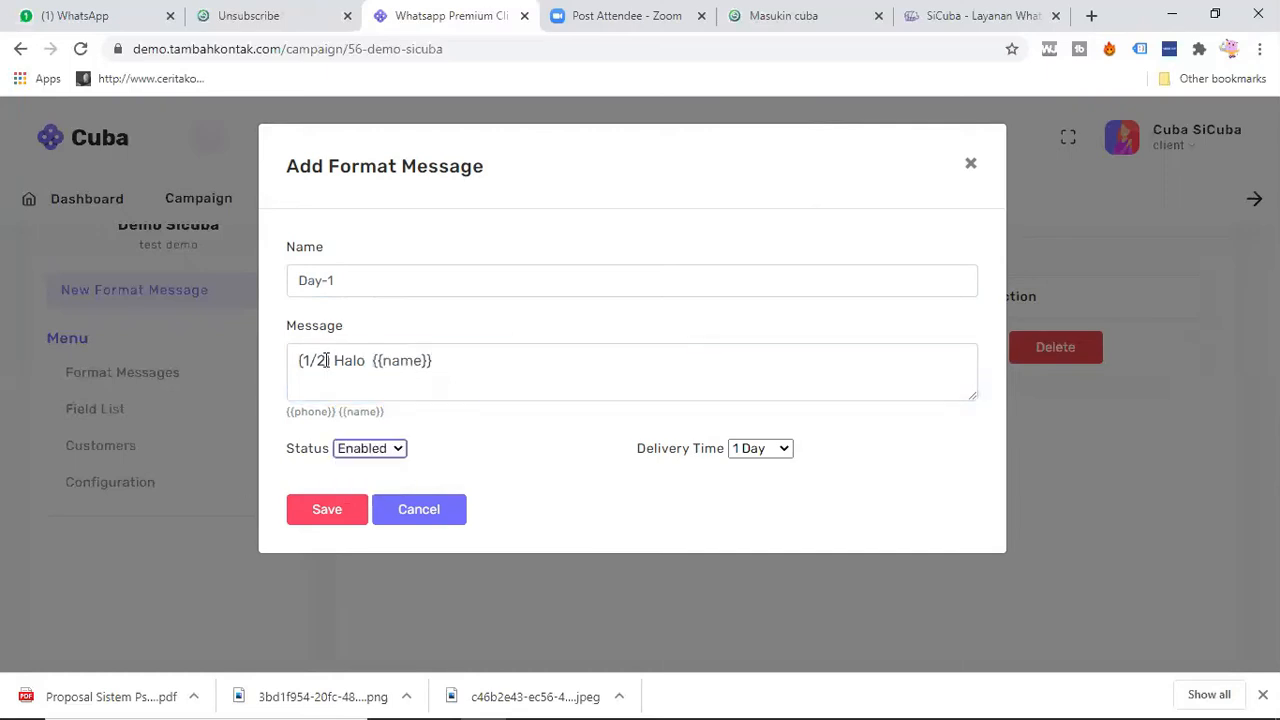
{"action": "left_click_drag", "start_coordinate": [336, 360], "coordinate": [277, 363]}
{"action": "key", "text": "BackSpace"}
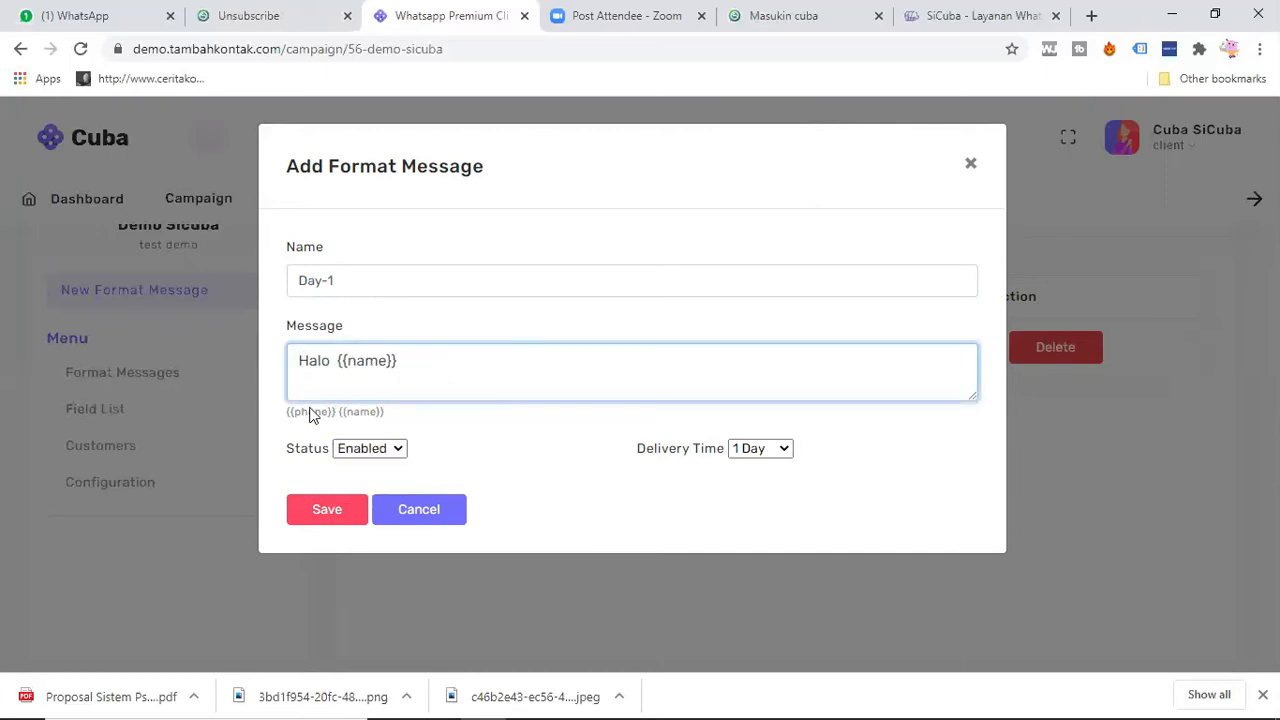
{"action": "left_click", "coordinate": [322, 511]}
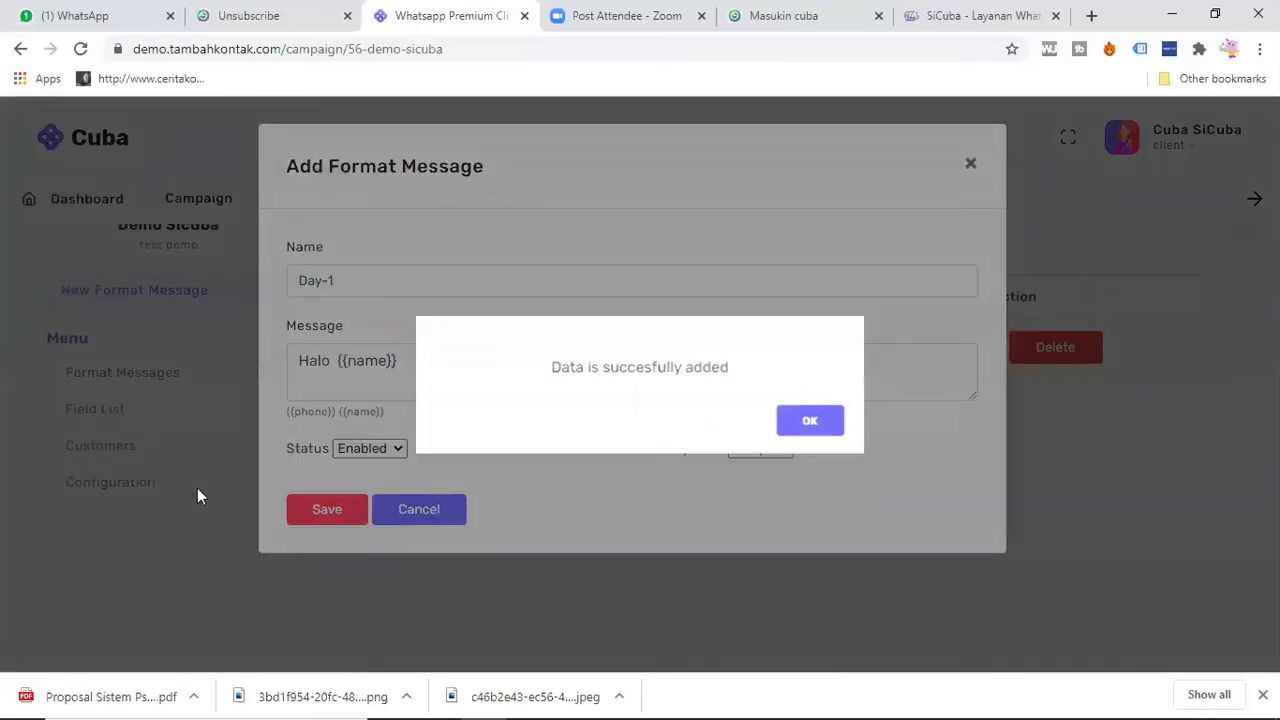
{"action": "left_click", "coordinate": [249, 435]}
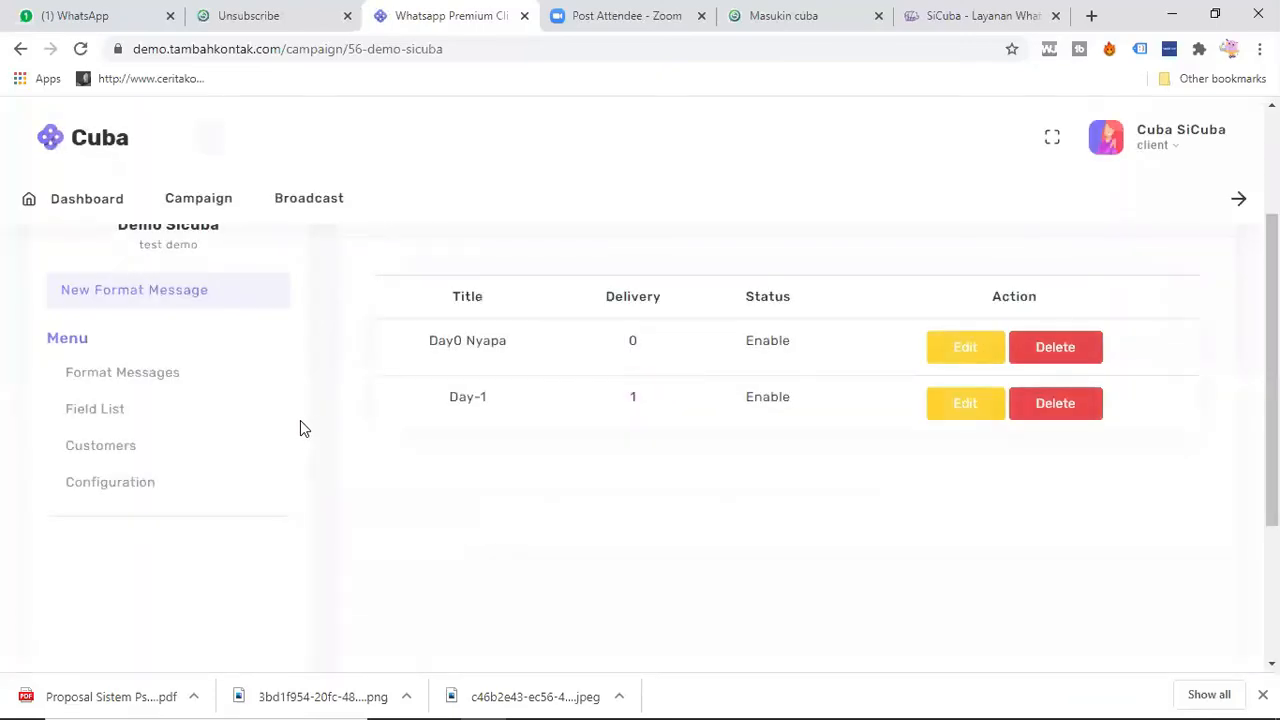
Step: Return to the Snapixa page overview, open the published landing page in a new tab and close the SiCuba website tab
{"action": "left_click", "coordinate": [795, 18]}
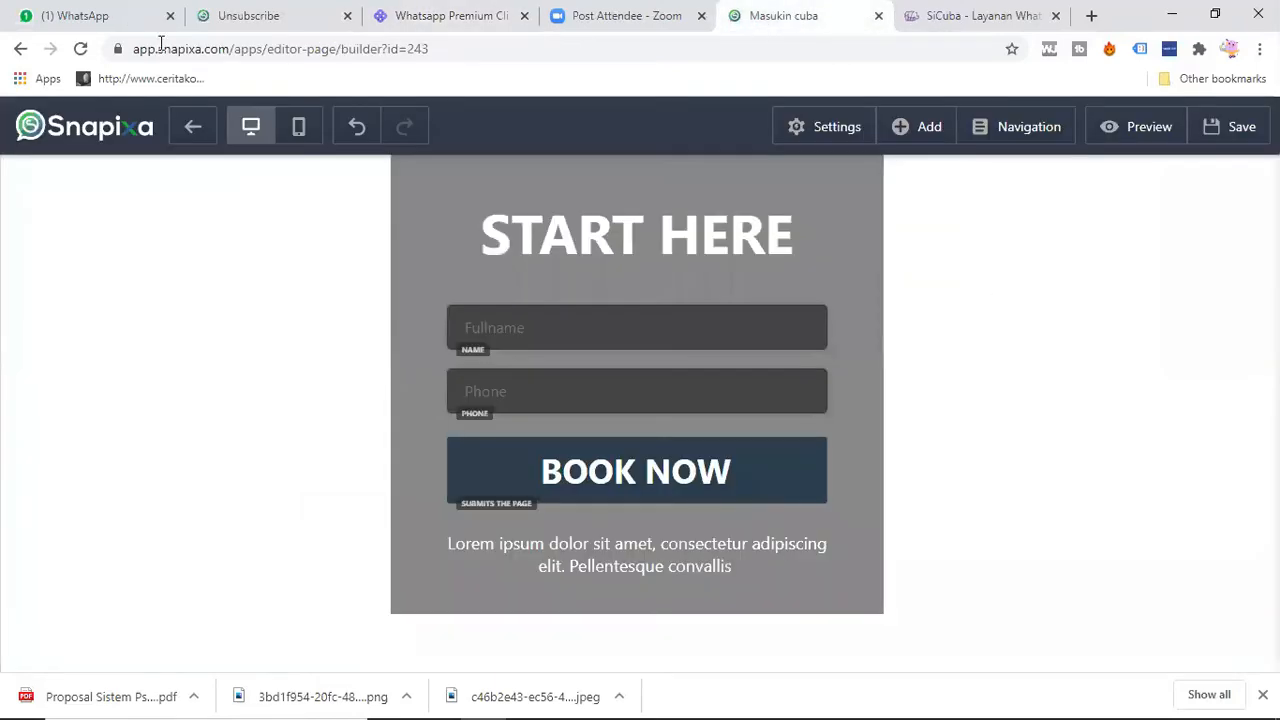
{"action": "left_click", "coordinate": [195, 126]}
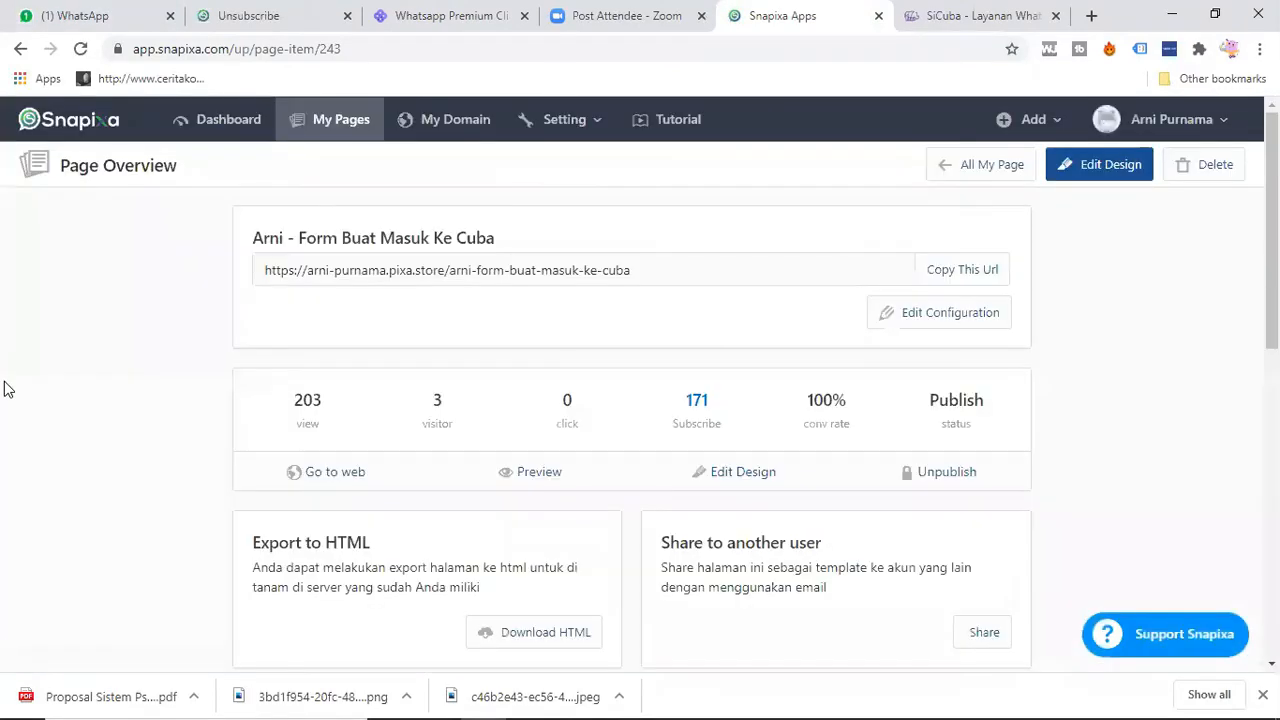
{"action": "right_click", "coordinate": [310, 479]}
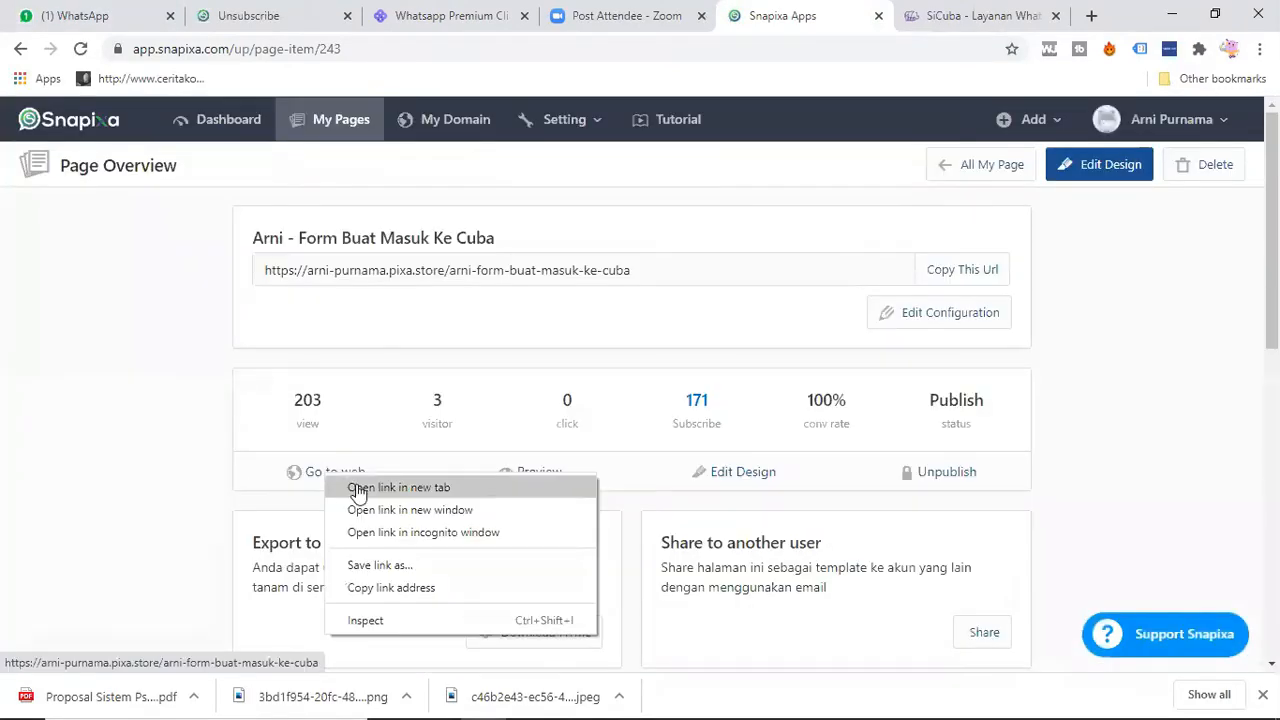
{"action": "left_click", "coordinate": [357, 487]}
{"action": "left_click", "coordinate": [1057, 16]}
{"action": "left_click", "coordinate": [905, 22]}
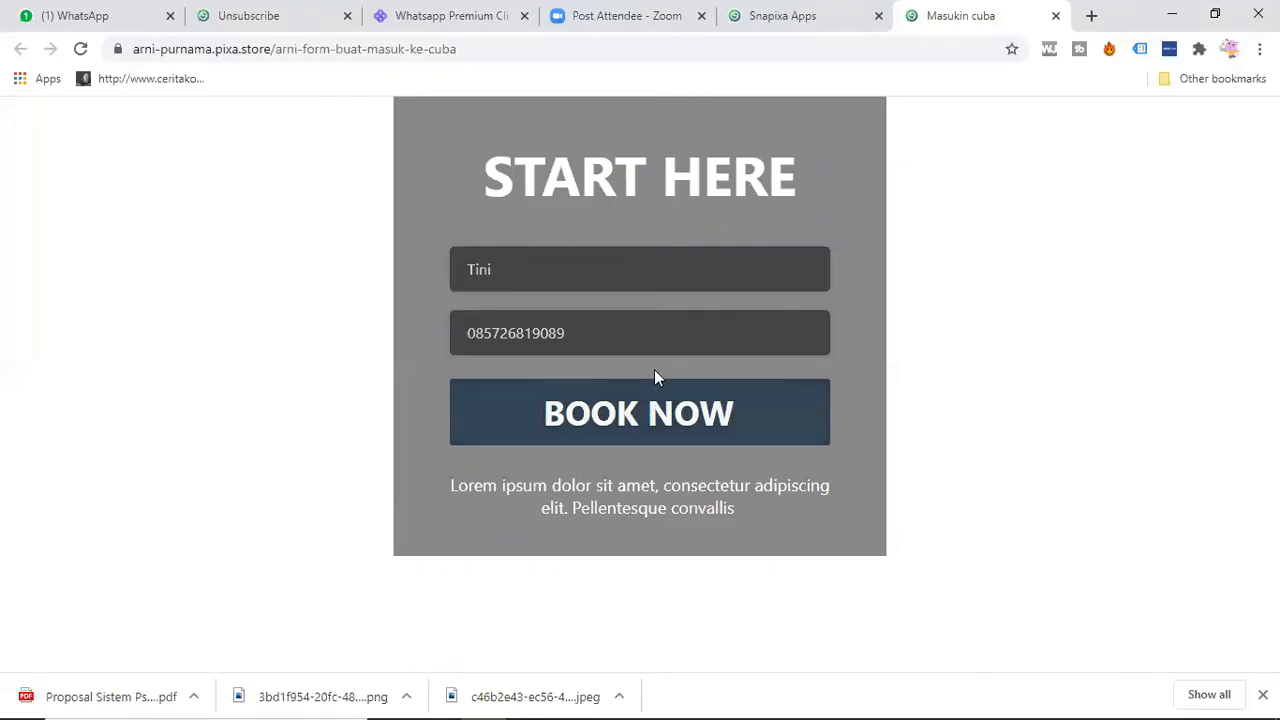
Step: Replace the full name in the landing page's booking form with a test name
{"action": "double_click", "coordinate": [613, 260]}
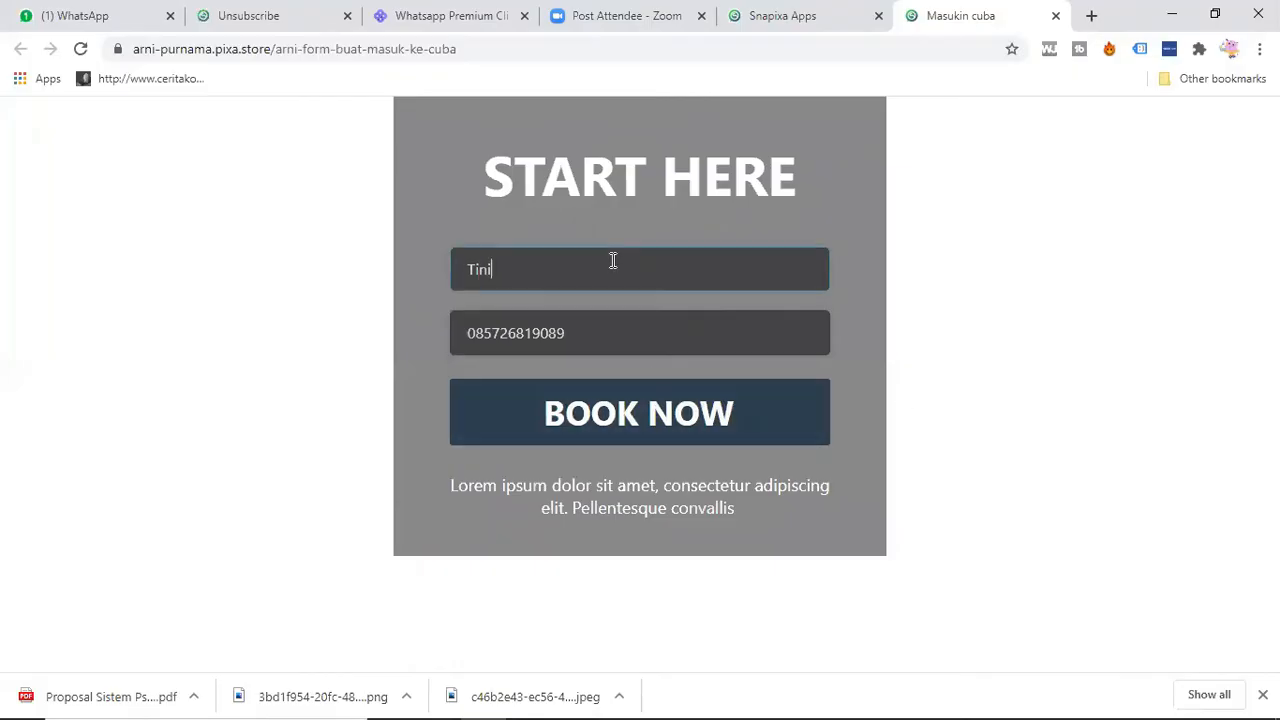
{"action": "type", "text": "addaed"}
{"action": "key", "text": "Tab"}
{"action": "left_click", "coordinate": [294, 380]}
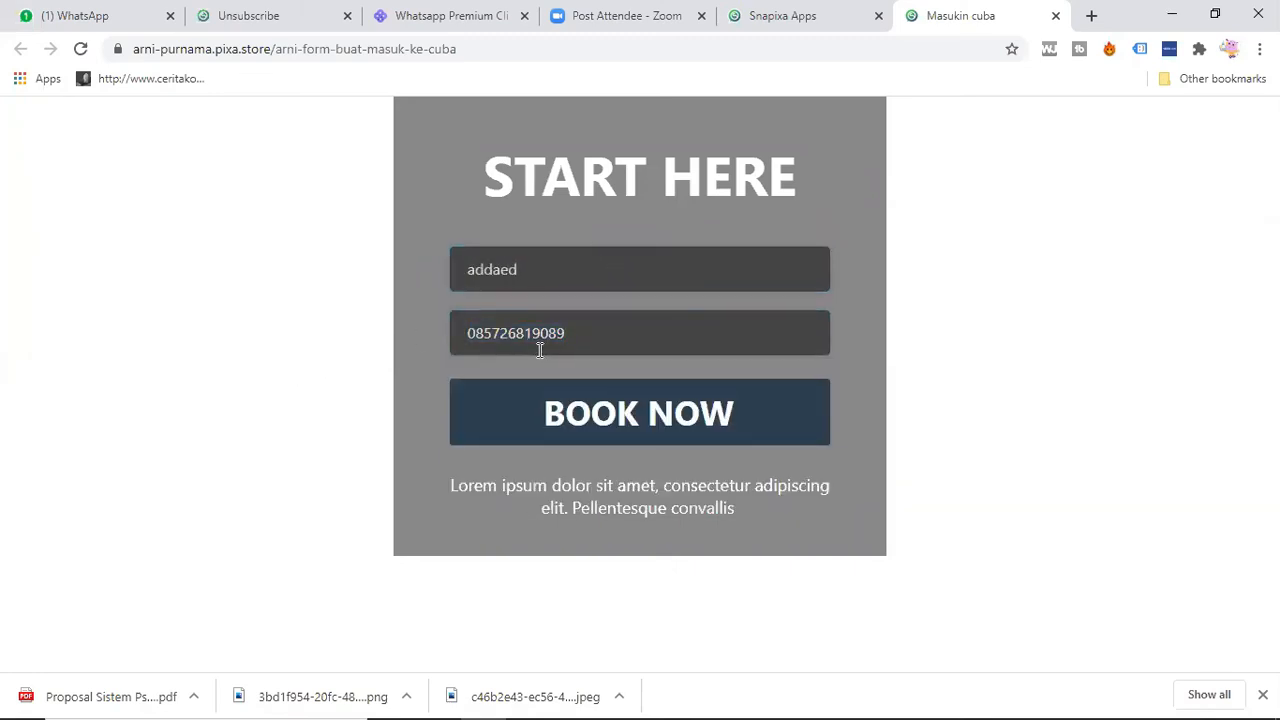
Step: Submit the landing page's booking form and check the name in the automatic message received in WhatsApp
{"action": "left_click", "coordinate": [570, 414]}
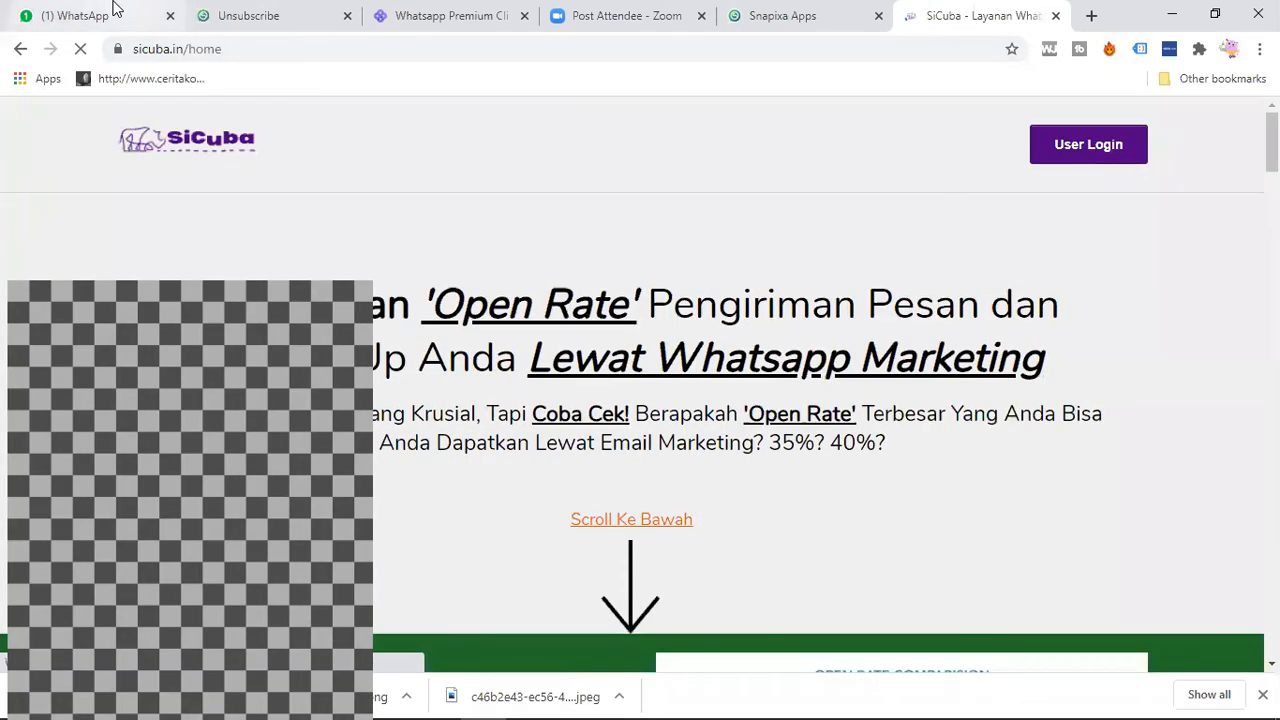
{"action": "left_click", "coordinate": [113, 8]}
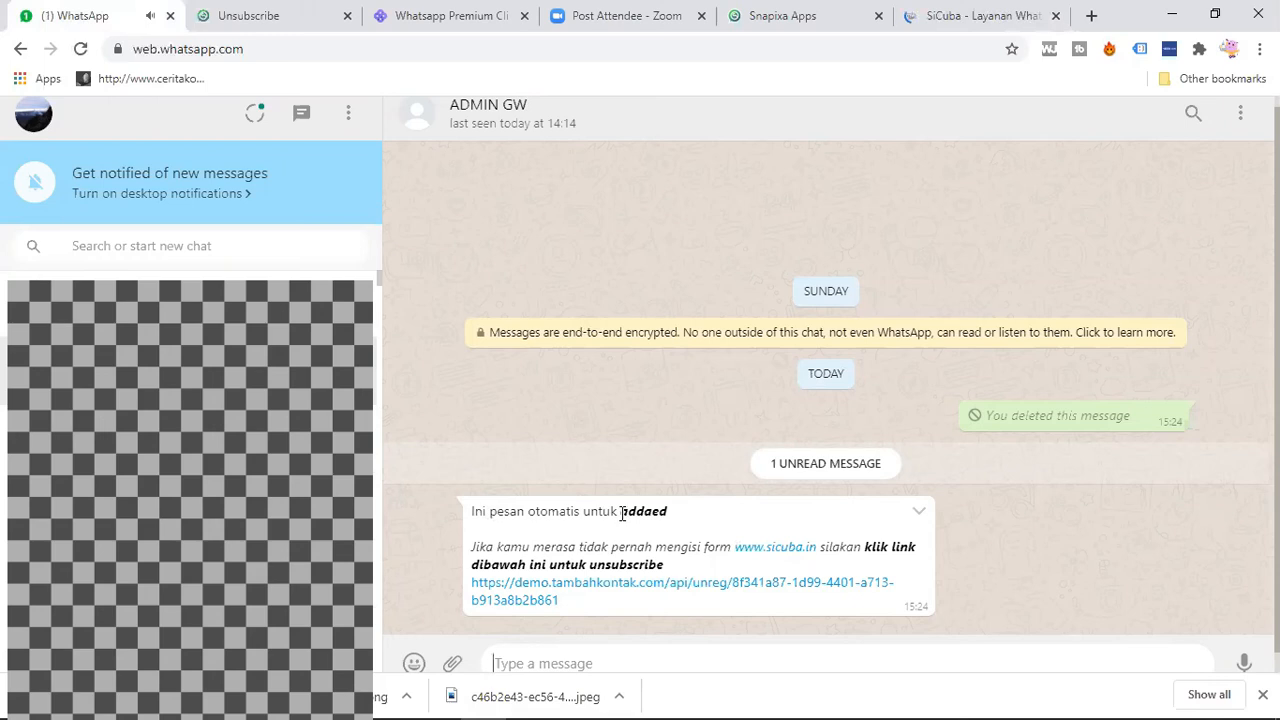
{"action": "left_click_drag", "start_coordinate": [622, 513], "coordinate": [668, 512]}
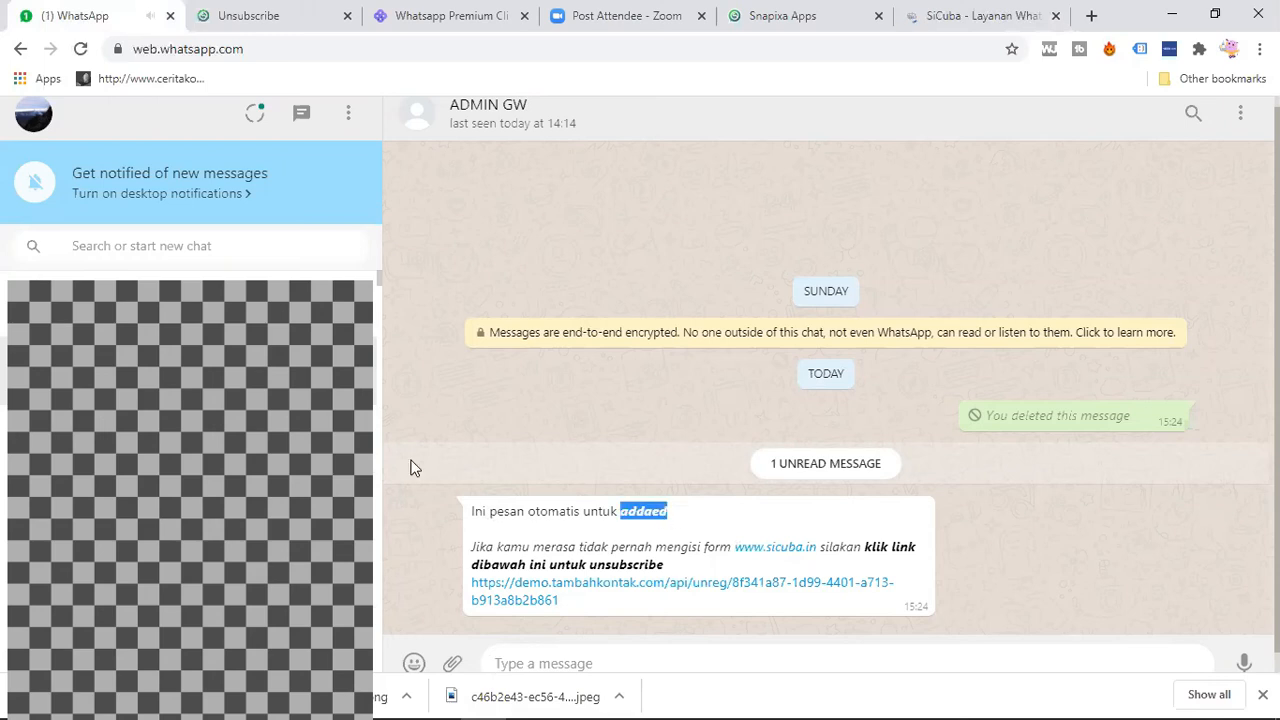
Step: Return to the landing page's booking form, replace the full name with another test name and submit it again
{"action": "left_click", "coordinate": [971, 15]}
{"action": "double_click", "coordinate": [600, 261]}
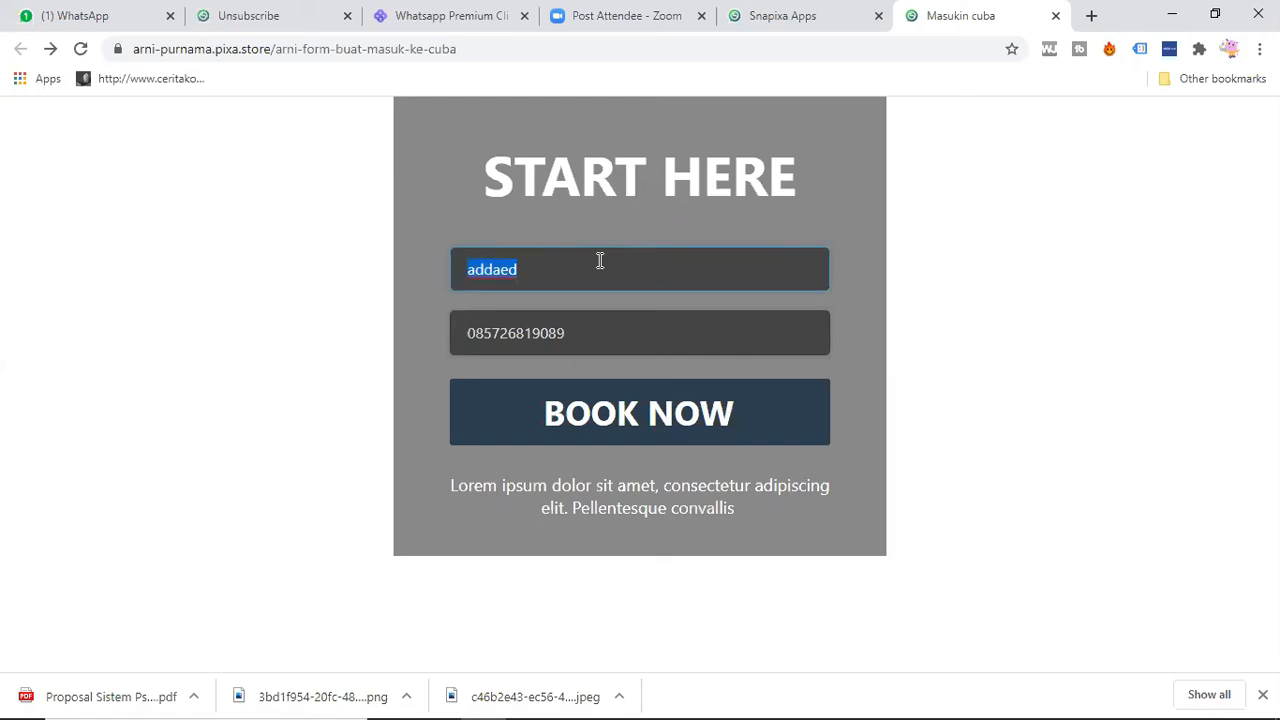
{"action": "type", "text": "Arni"}
{"action": "left_click", "coordinate": [320, 237]}
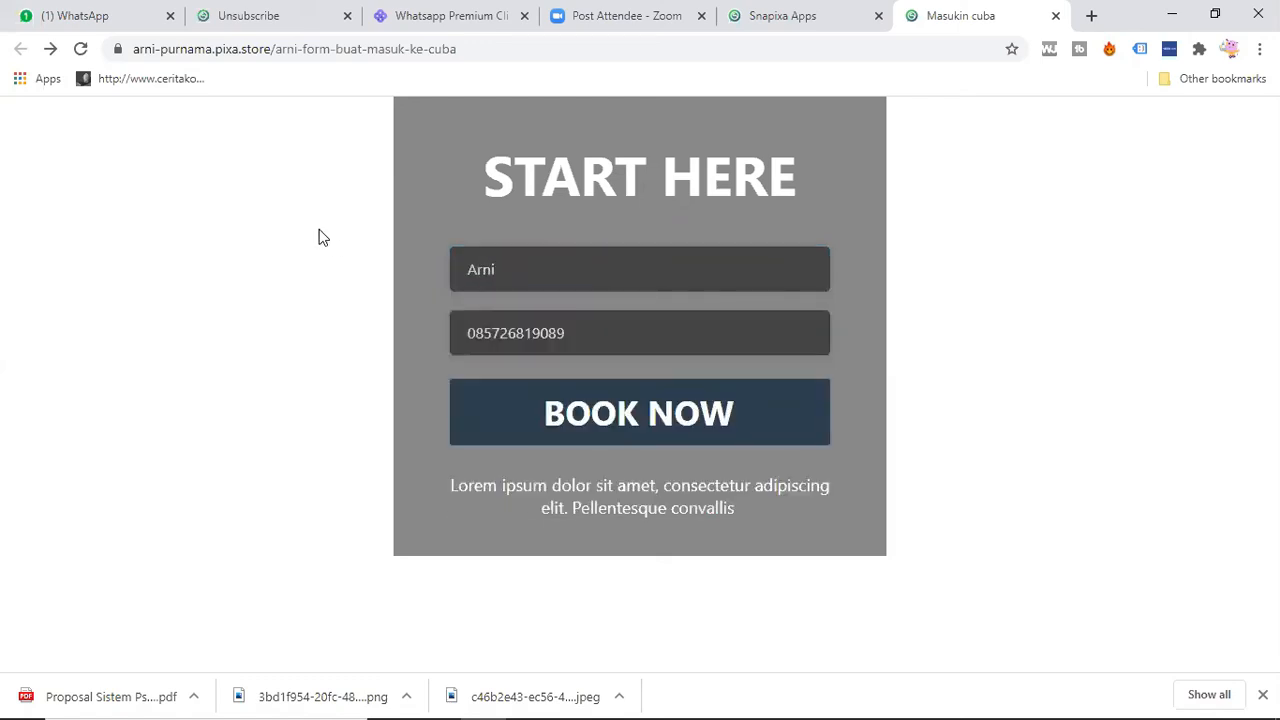
{"action": "left_click", "coordinate": [583, 426]}
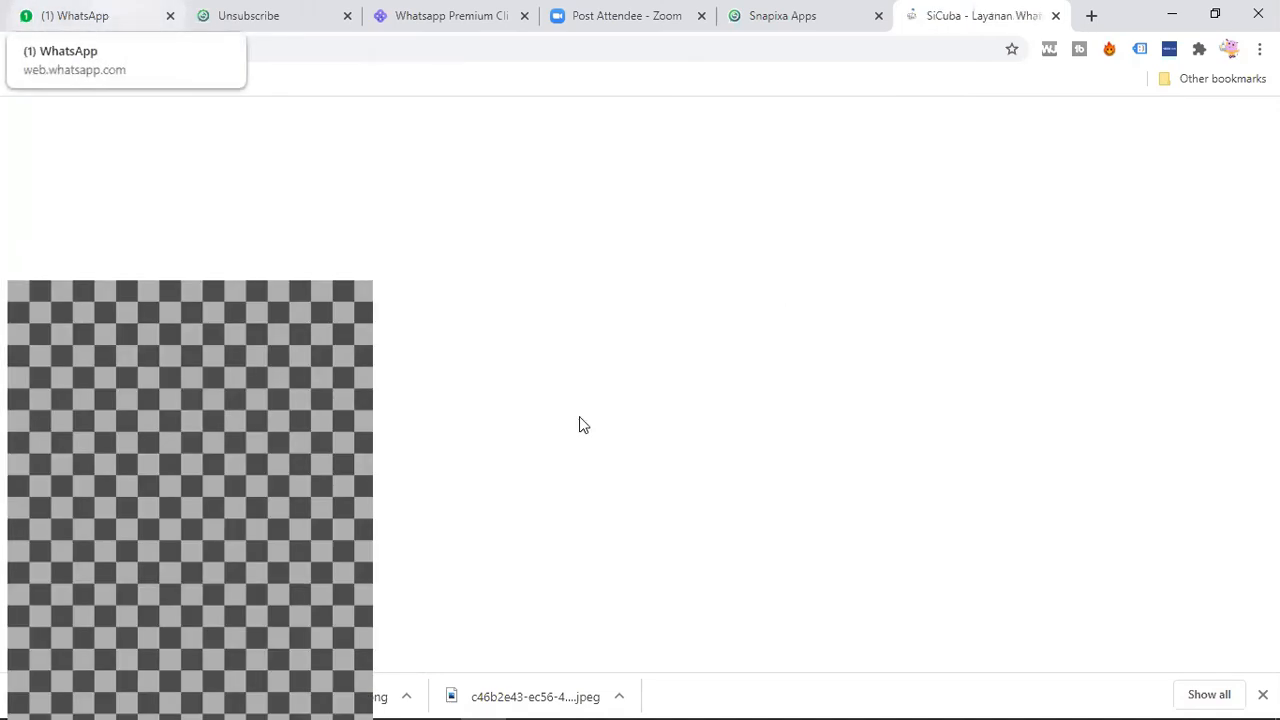
Step: Unsubscribe the first test contact through the link in the first automatic WhatsApp message
{"action": "left_click", "coordinate": [104, 12]}
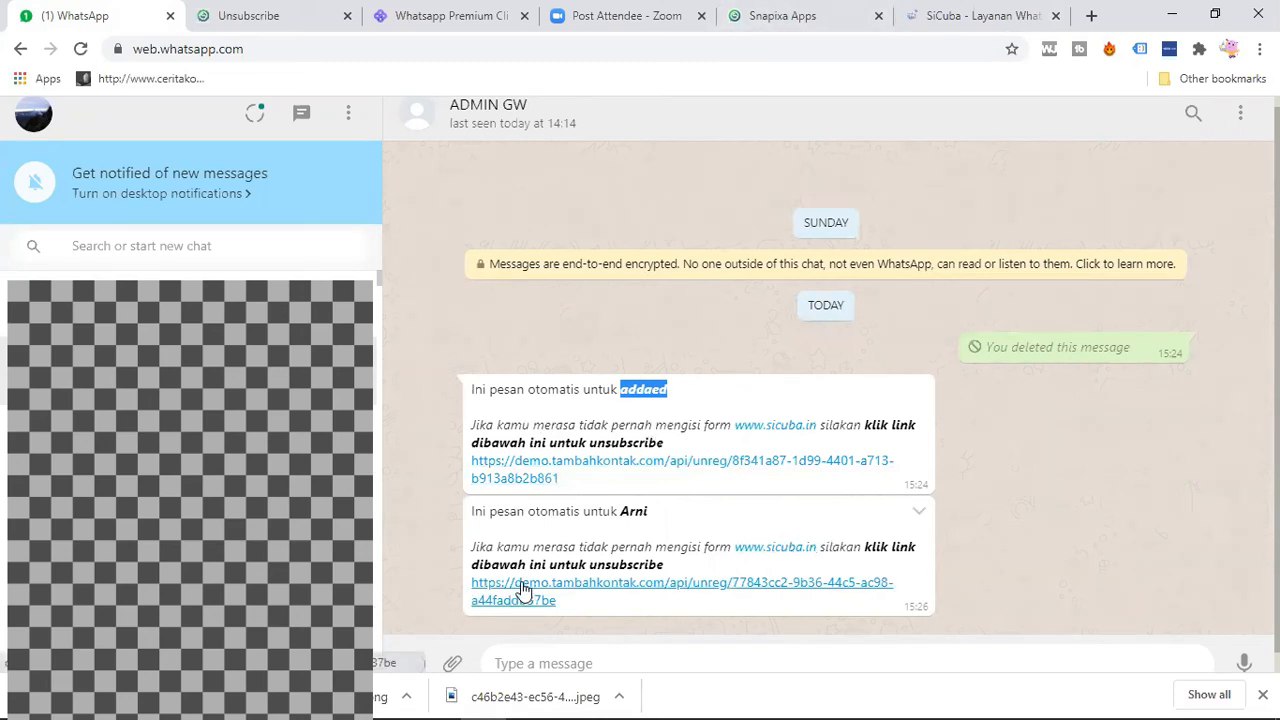
{"action": "left_click", "coordinate": [535, 483]}
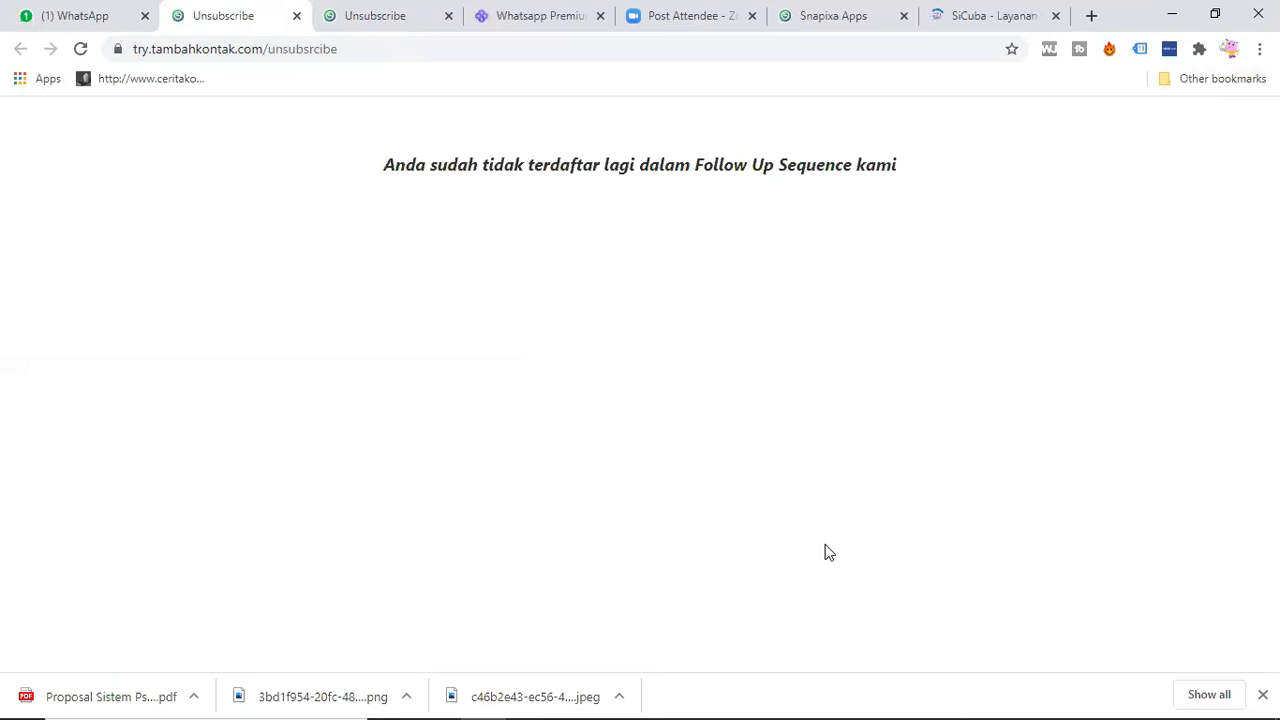
Step: Open the Demo Sicuba campaign's customer list in SiCuba and compare the subscription status of both test contacts
{"action": "left_click", "coordinate": [545, 14]}
{"action": "left_click", "coordinate": [100, 452]}
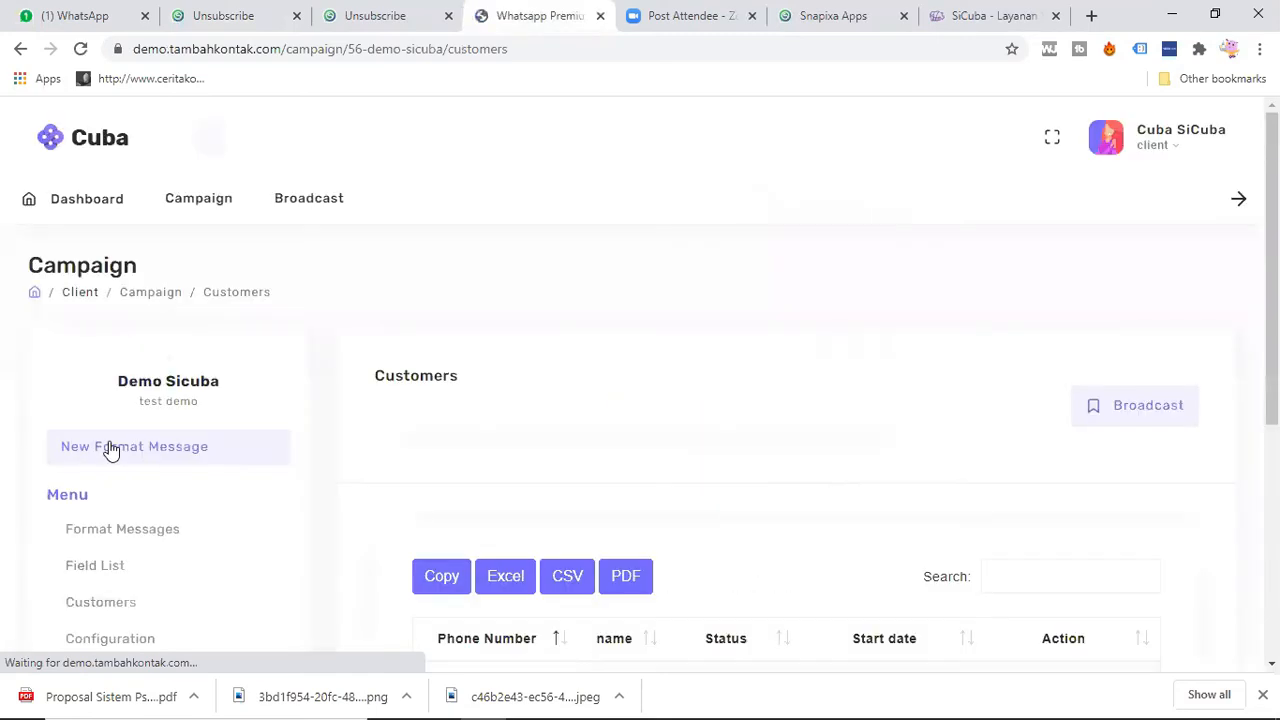
{"action": "scroll", "coordinate": [640, 460], "scroll_direction": "down", "scroll_amount": 2}
{"action": "scroll", "coordinate": [600, 468], "scroll_direction": "down", "scroll_amount": 1}
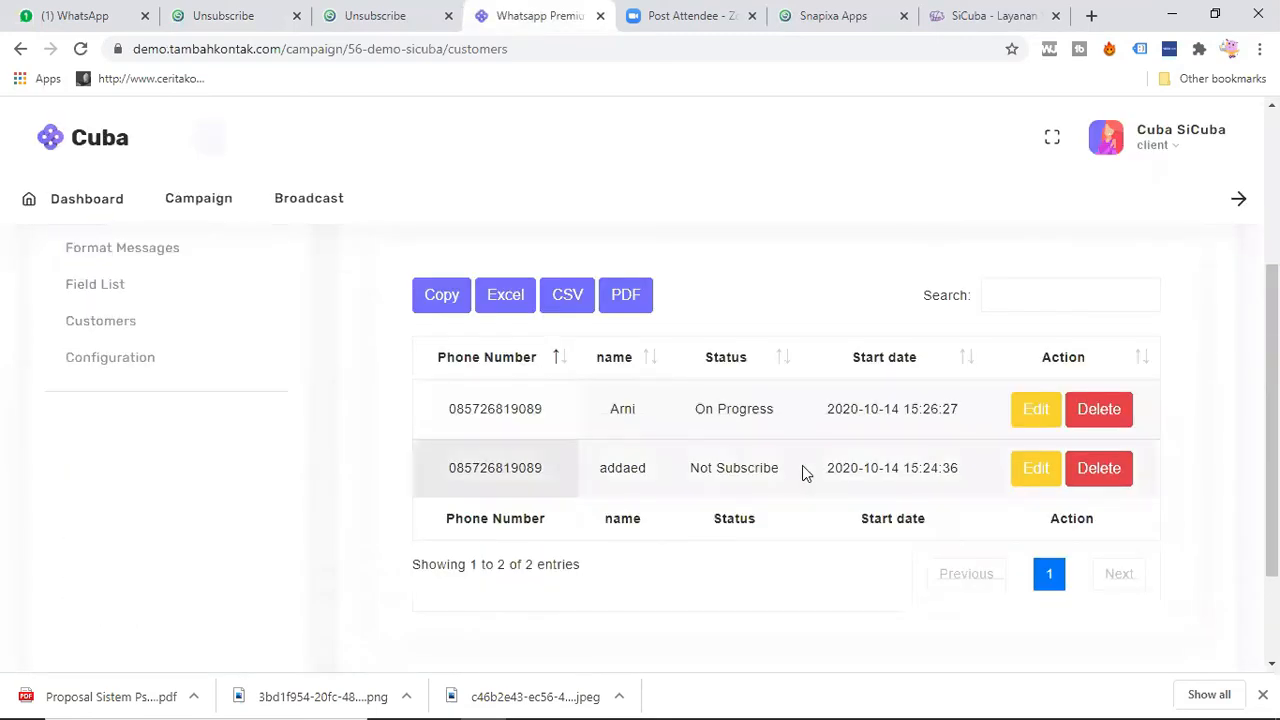
{"action": "triple_click", "coordinate": [741, 467]}
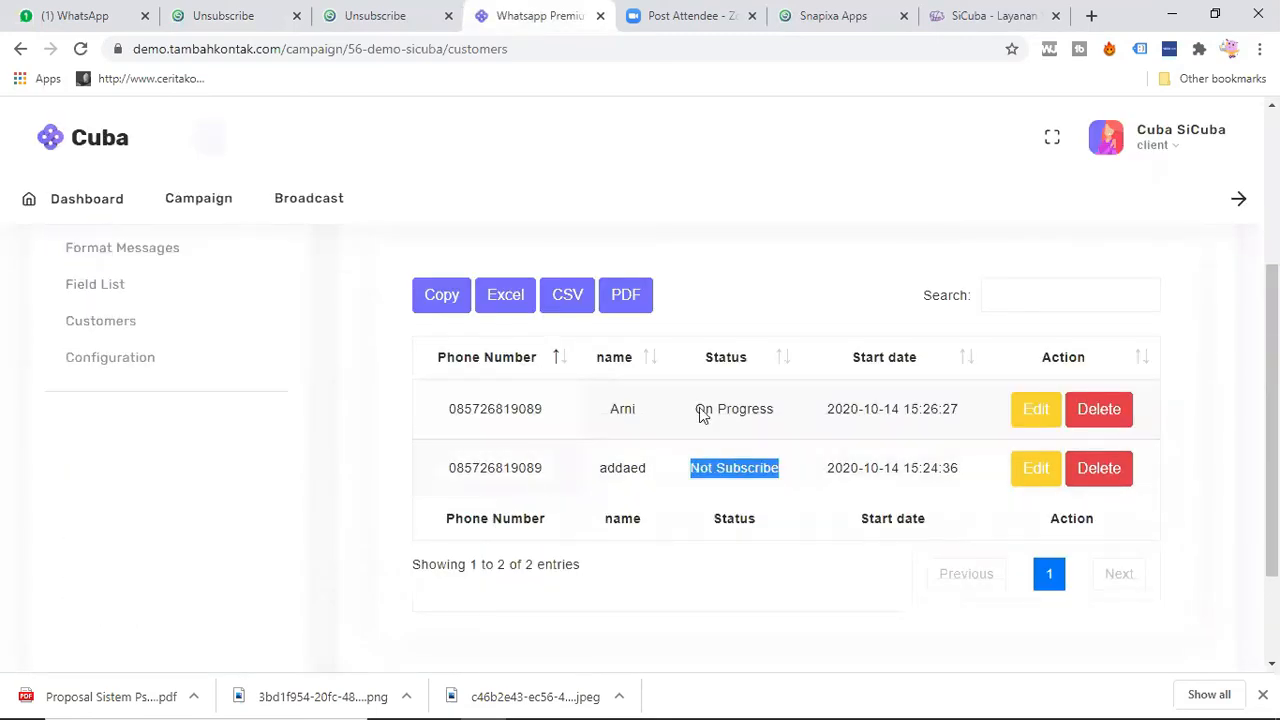
{"action": "left_click_drag", "start_coordinate": [697, 409], "coordinate": [789, 417]}
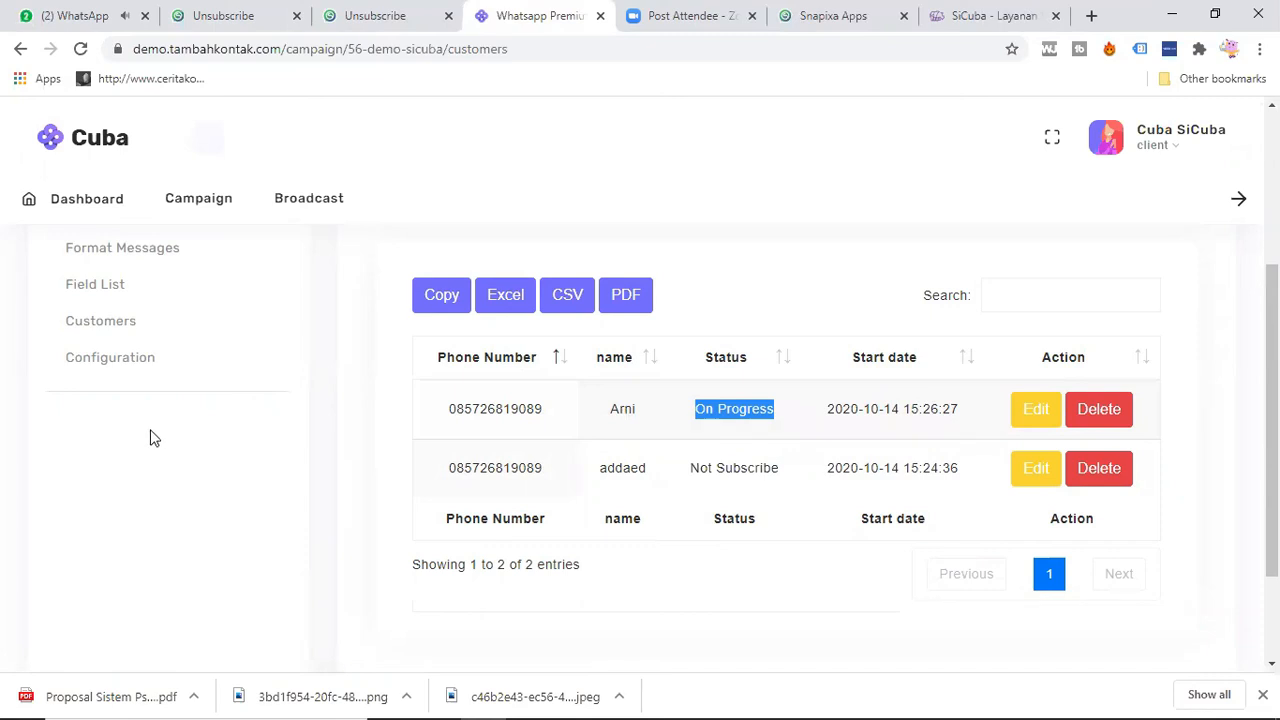
Step: Open the campaign's format messages and review the Day0 and Day-1 entries
{"action": "scroll", "coordinate": [214, 439], "scroll_direction": "up", "scroll_amount": 1}
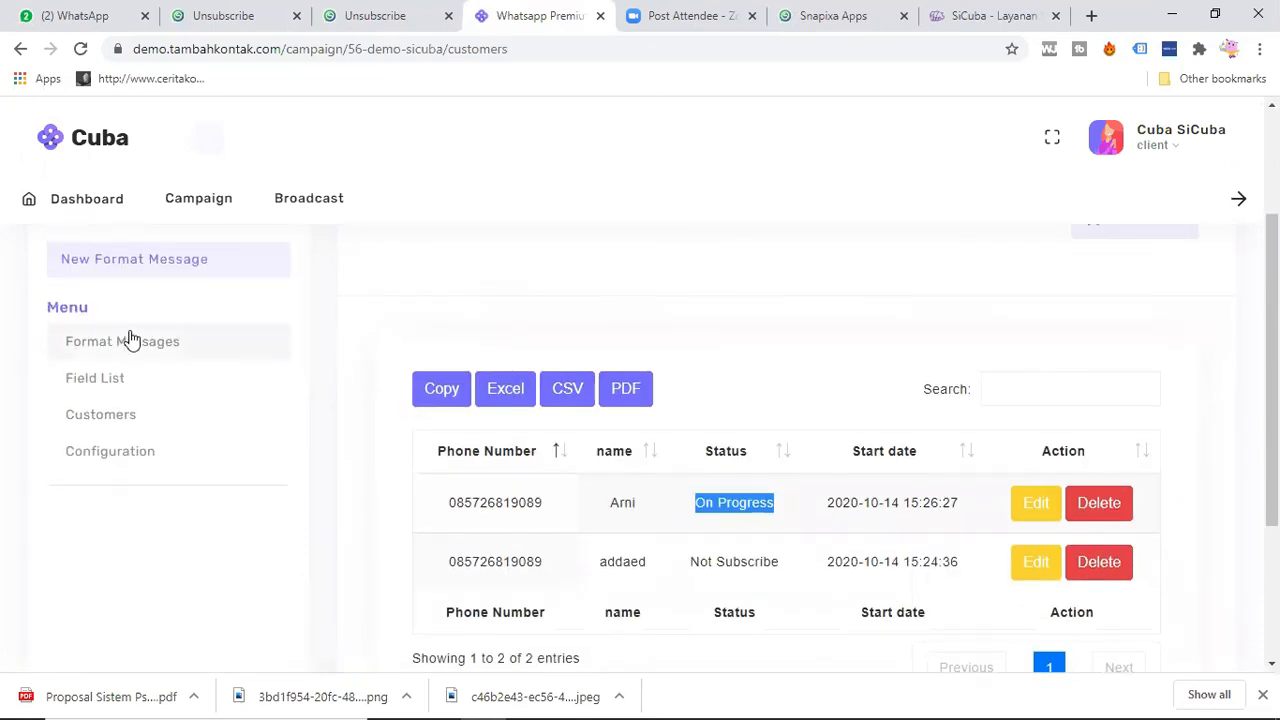
{"action": "left_click", "coordinate": [126, 343]}
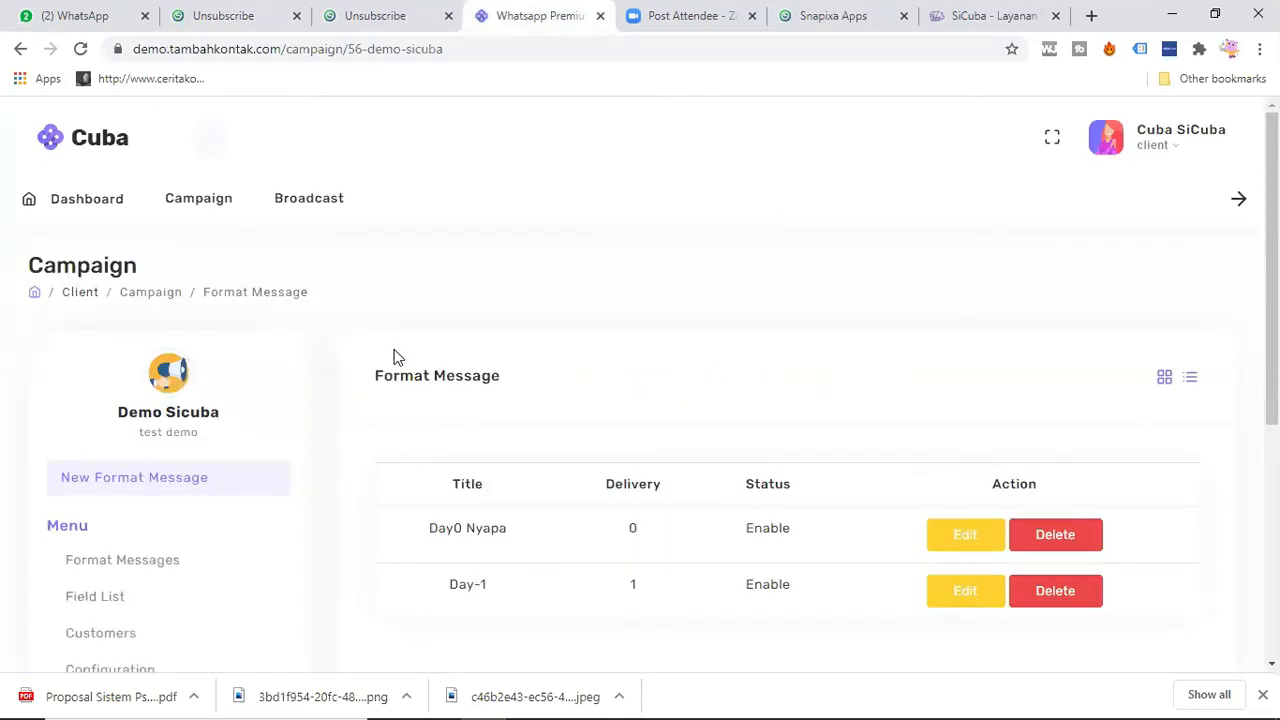
{"action": "scroll", "coordinate": [163, 497], "scroll_direction": "down", "scroll_amount": 1}
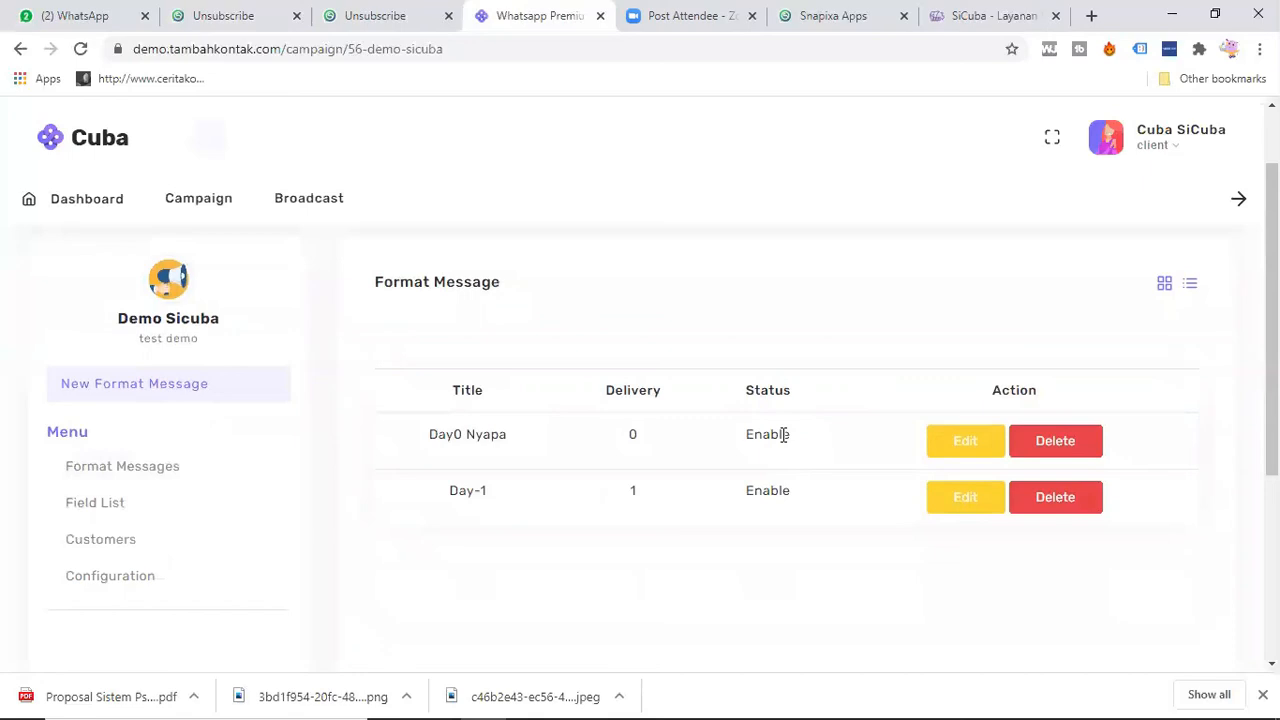
{"action": "triple_click", "coordinate": [533, 493]}
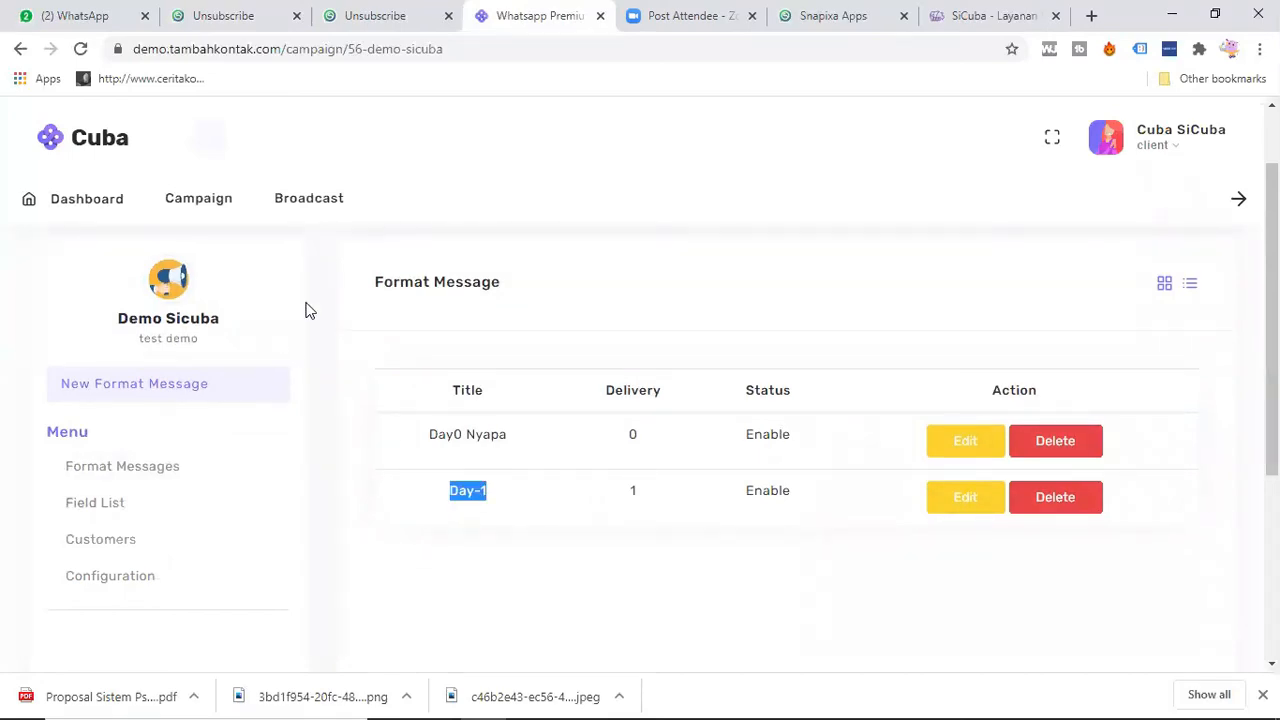
Step: Start a new broadcast and choose Demo Sicuba as its campaign
{"action": "left_click", "coordinate": [313, 203]}
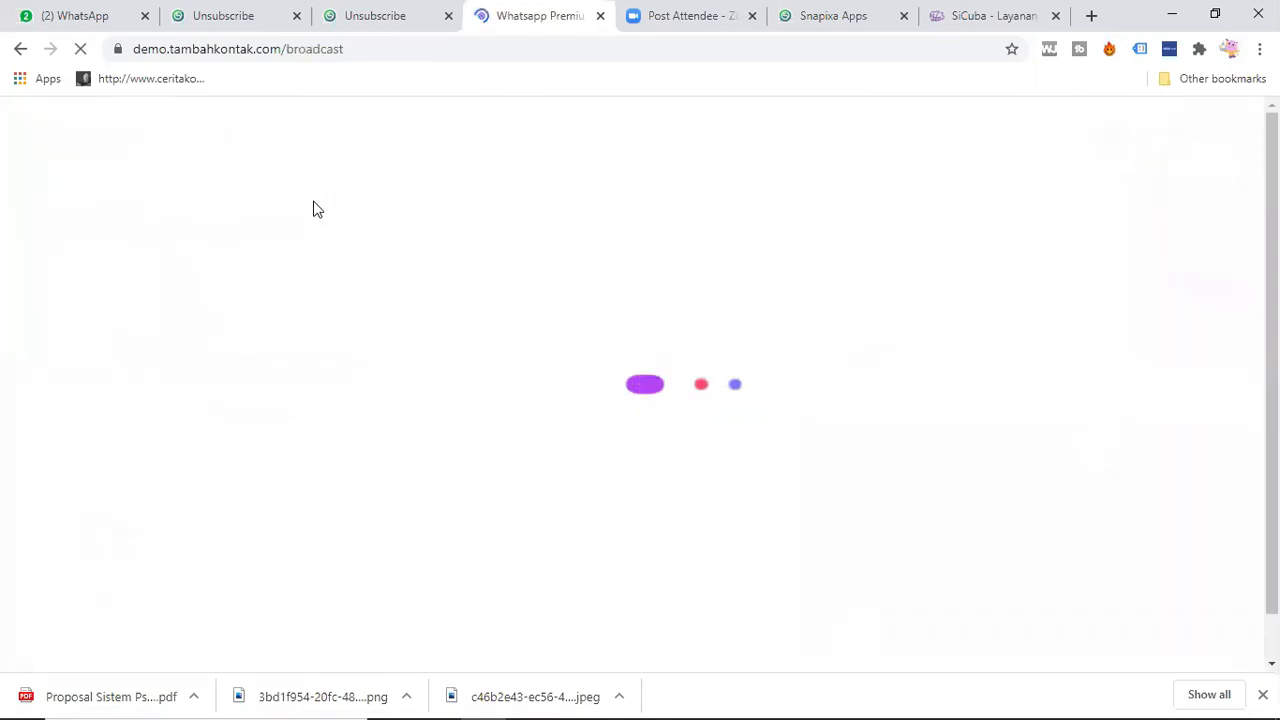
{"action": "left_click", "coordinate": [1198, 277]}
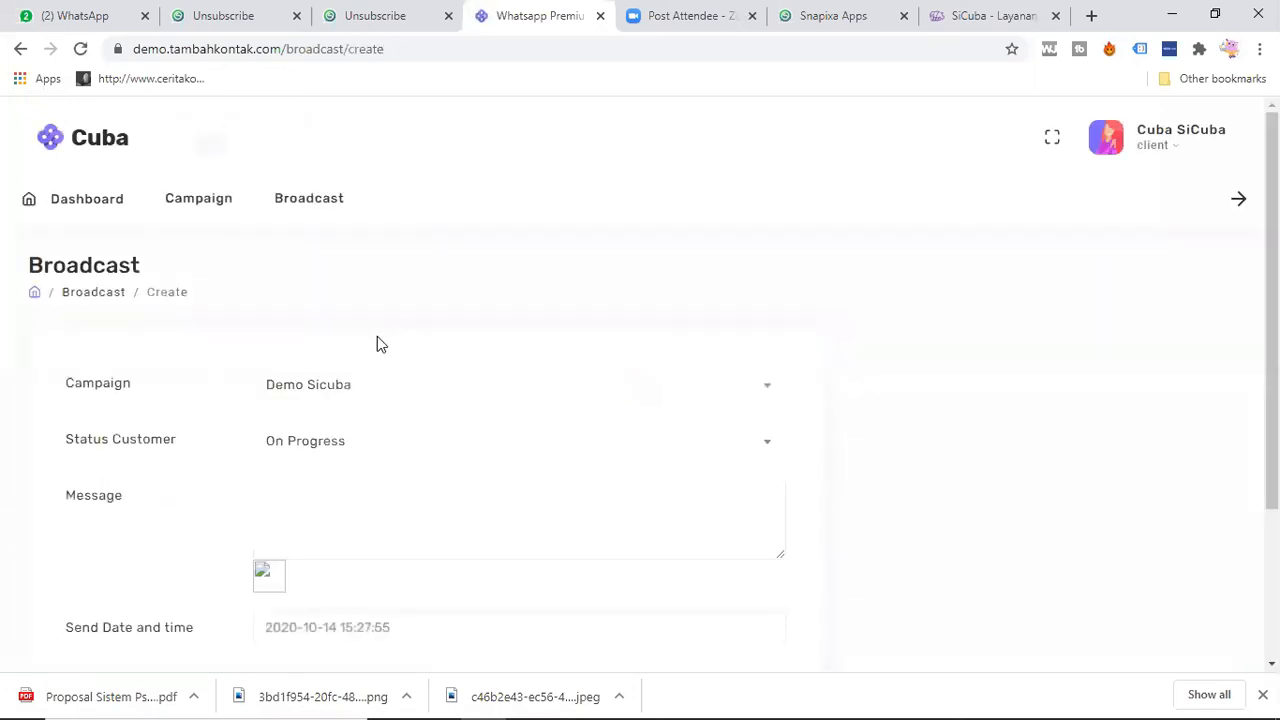
{"action": "left_click", "coordinate": [388, 394]}
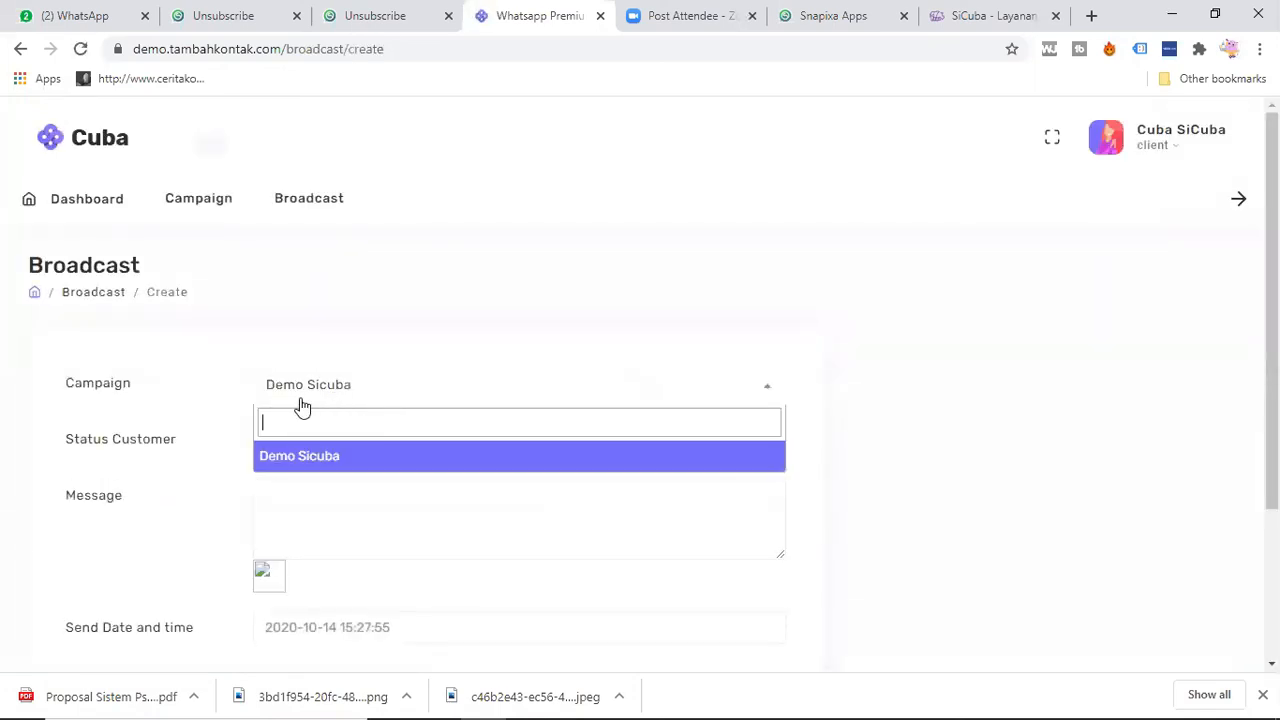
{"action": "left_click", "coordinate": [329, 458]}
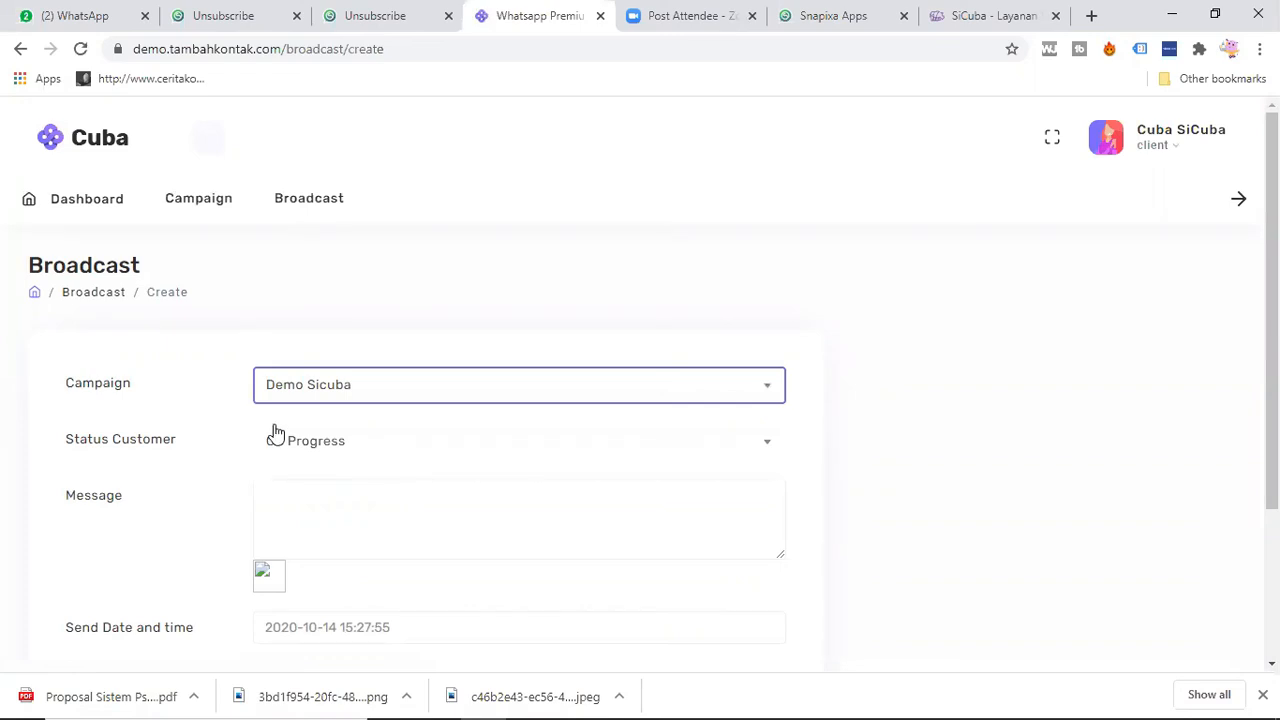
Step: Write "Haloooo {{name}} ini test broadcast" as the broadcast message
{"action": "left_click", "coordinate": [325, 513]}
{"action": "type", "text": "Haloooo "}
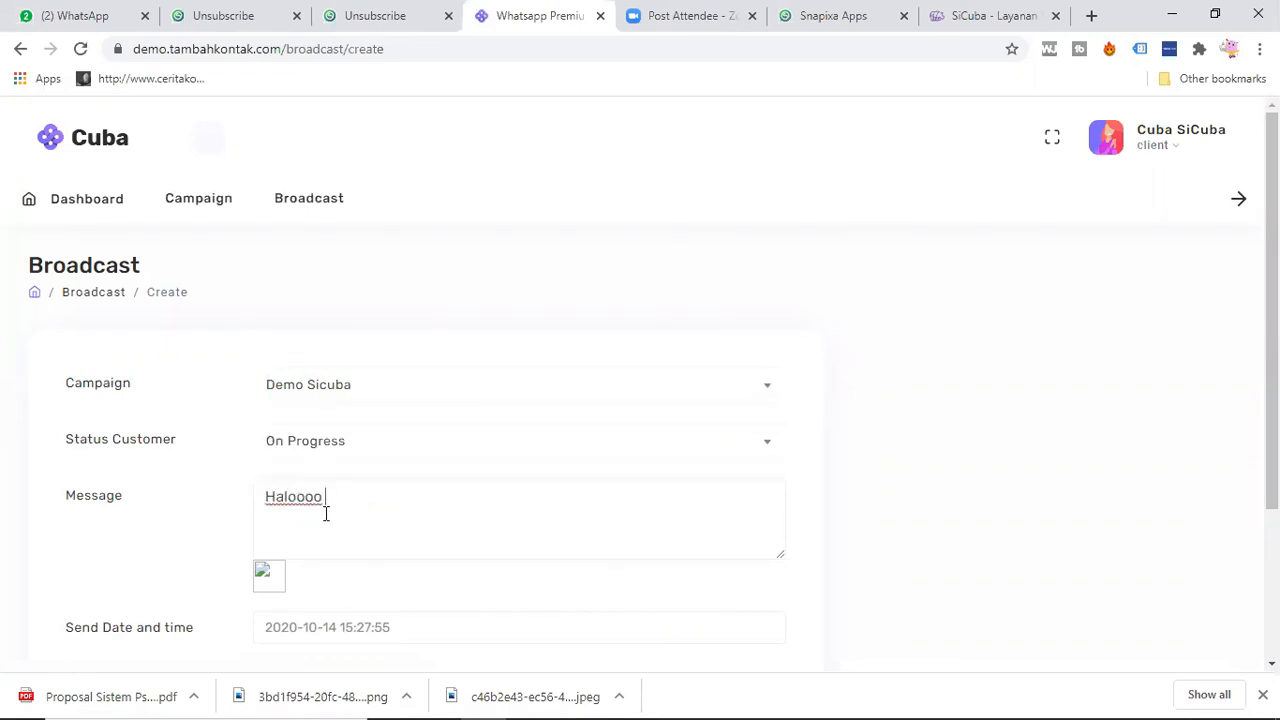
{"action": "type", "text": "{{name"}
{"action": "type", "text": "}} ini test demo"}
{"action": "key", "text": "BackSpace"}
{"action": "key", "text": "BackSpace"}
{"action": "key", "text": "BackSpace"}
{"action": "type", "text": "broadcast"}
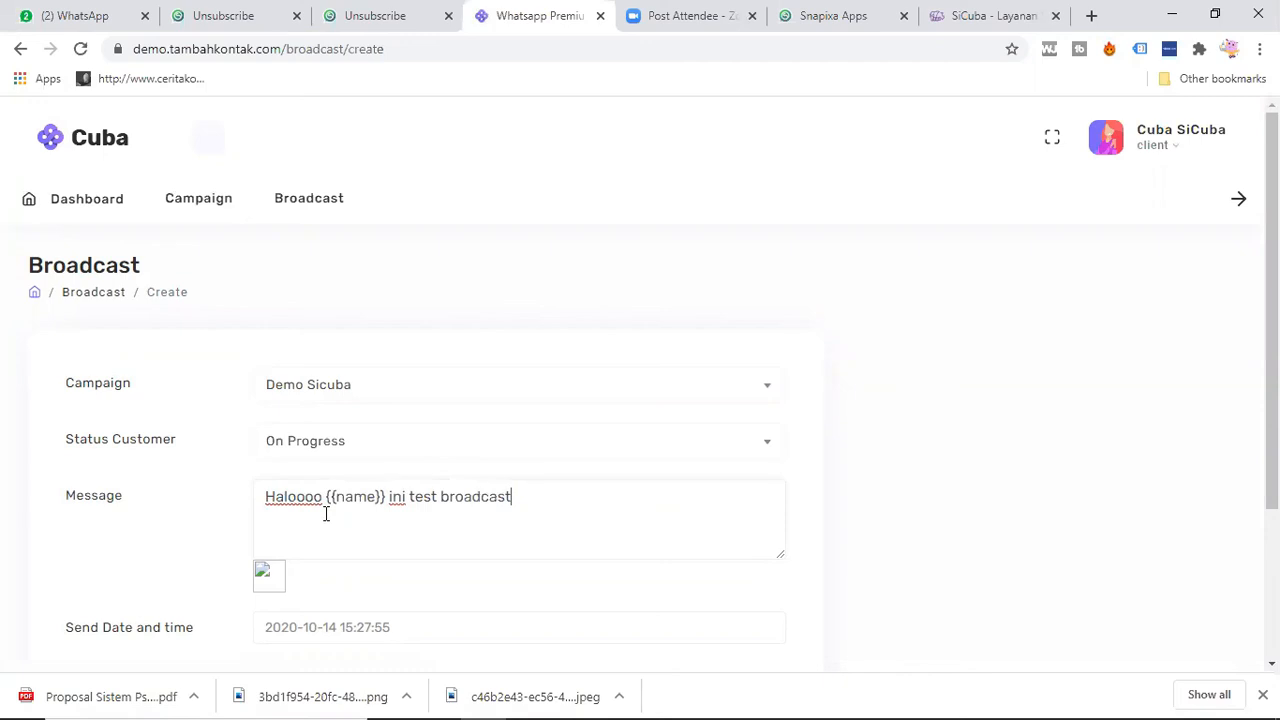
Step: Submit the test broadcast and check its delivery in the WhatsApp chat
{"action": "scroll", "coordinate": [290, 541], "scroll_direction": "down", "scroll_amount": 1}
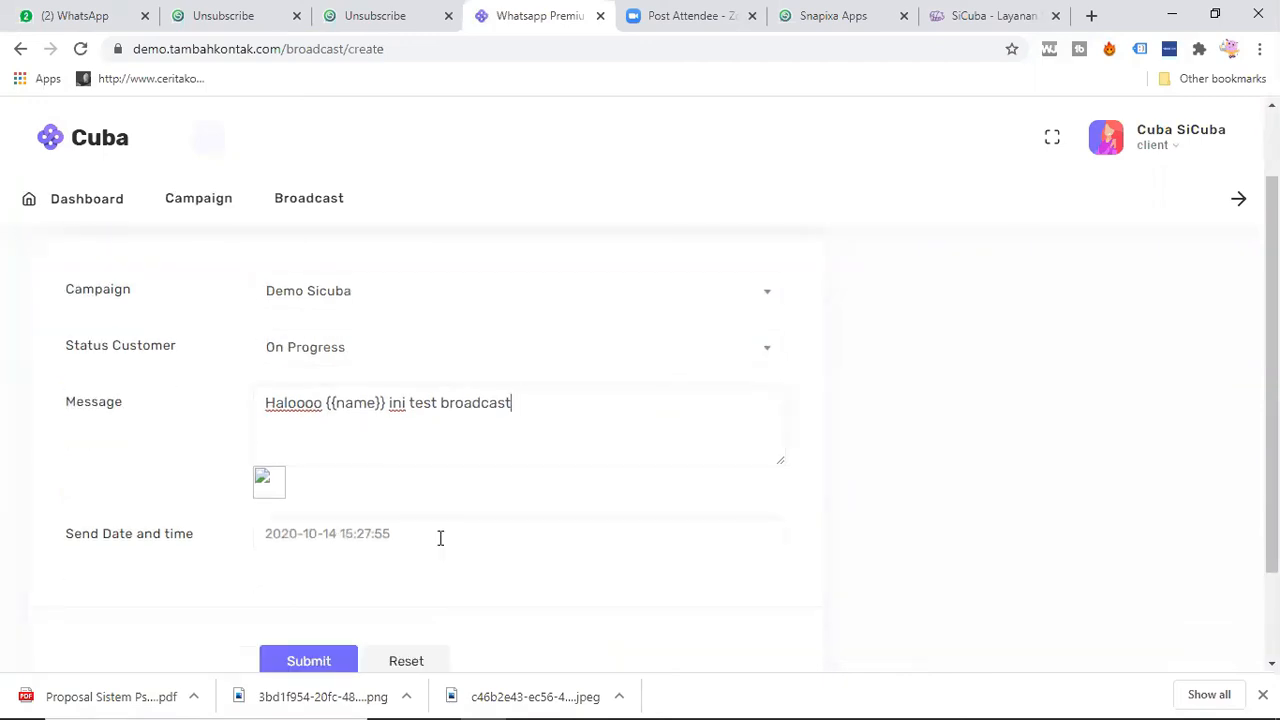
{"action": "left_click", "coordinate": [292, 661]}
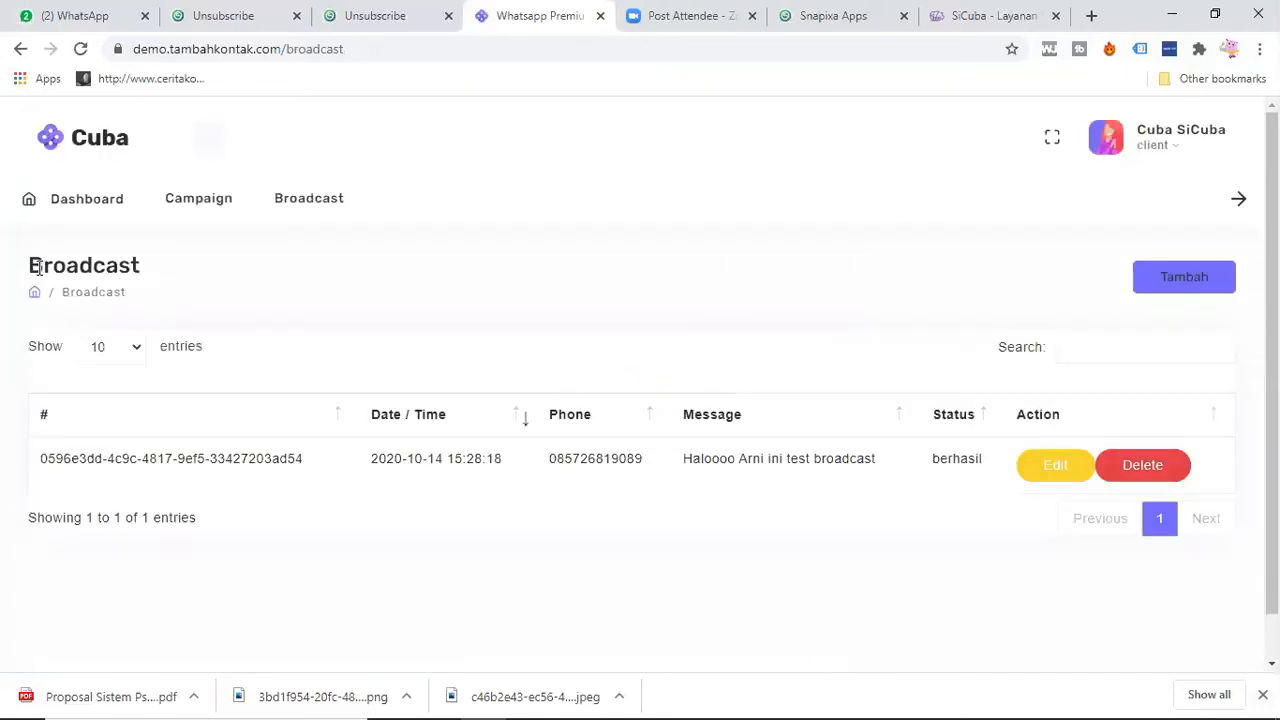
{"action": "left_click", "coordinate": [72, 14]}
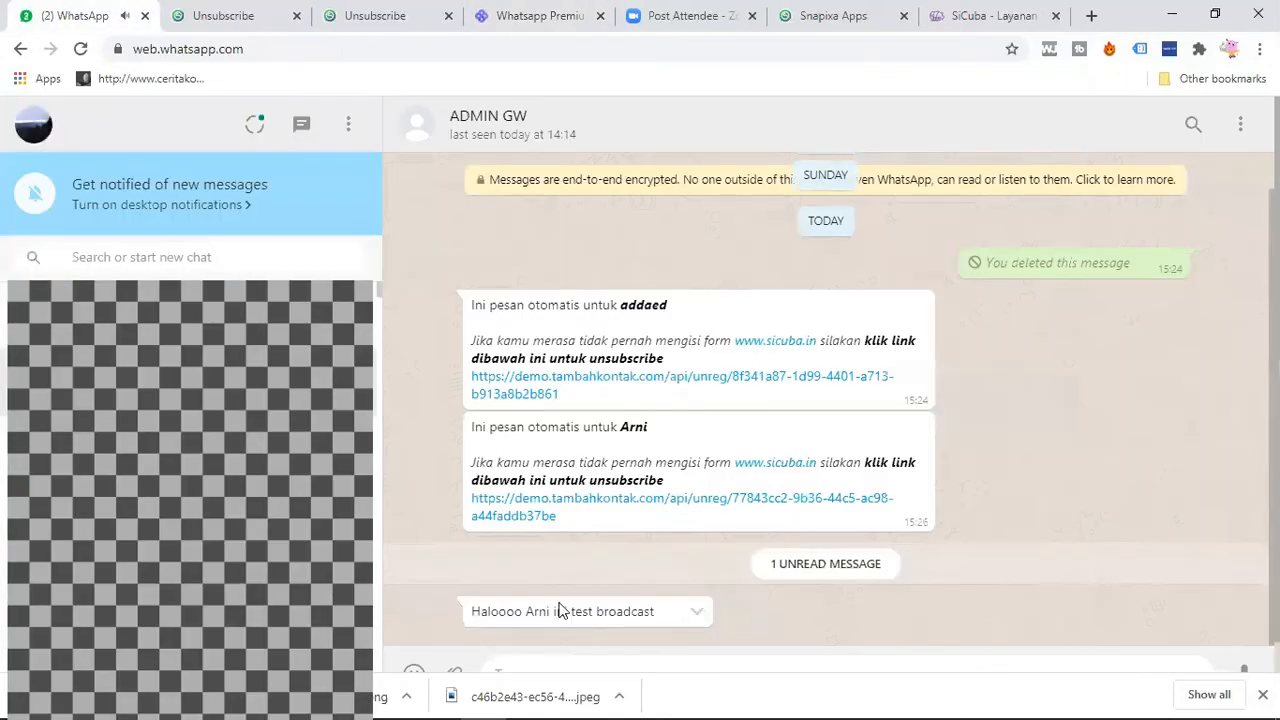
Step: Return to SiCuba's broadcast list and start another broadcast with the customer status Not Subscribe
{"action": "left_click", "coordinate": [995, 12]}
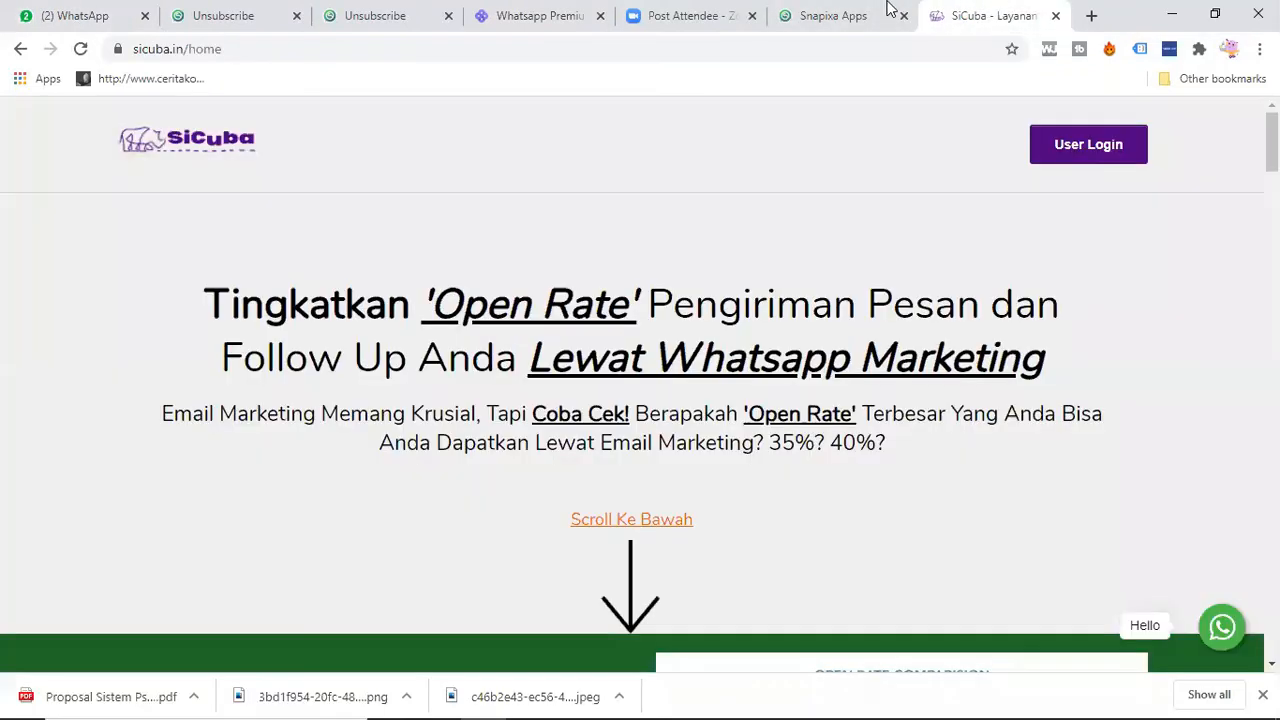
{"action": "left_click", "coordinate": [541, 14]}
{"action": "left_click", "coordinate": [1160, 280]}
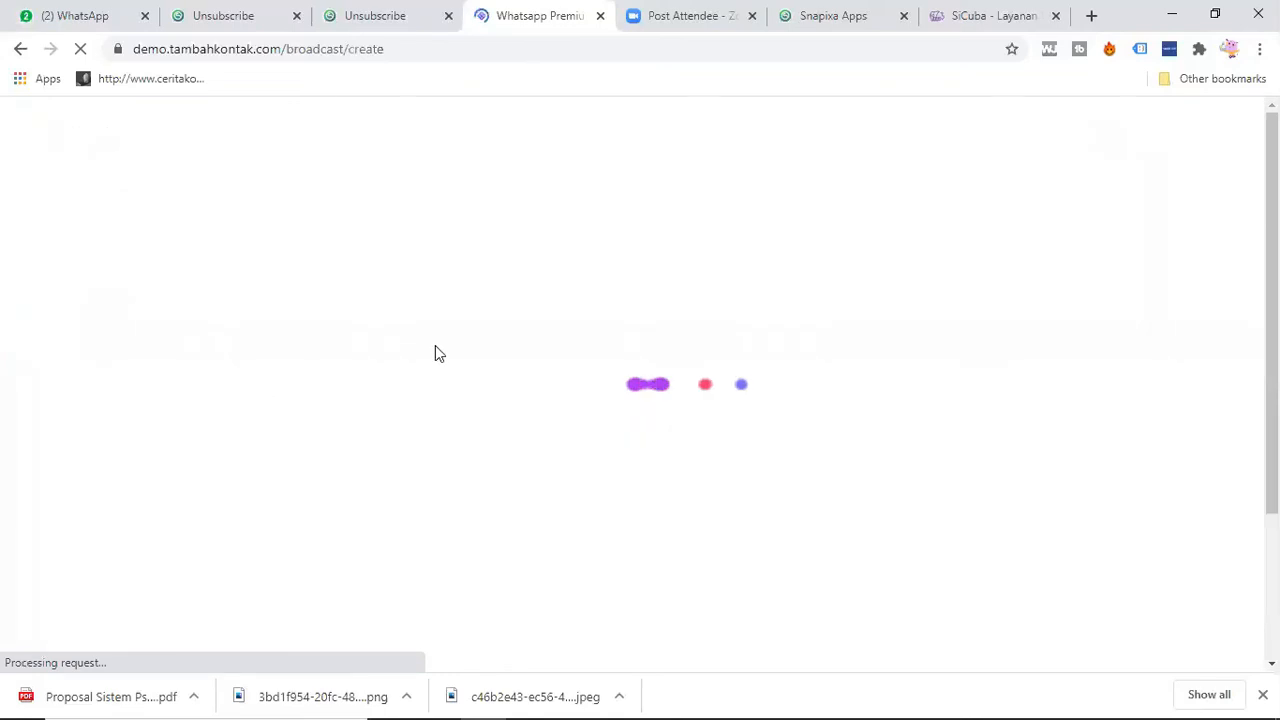
{"action": "left_click", "coordinate": [333, 452]}
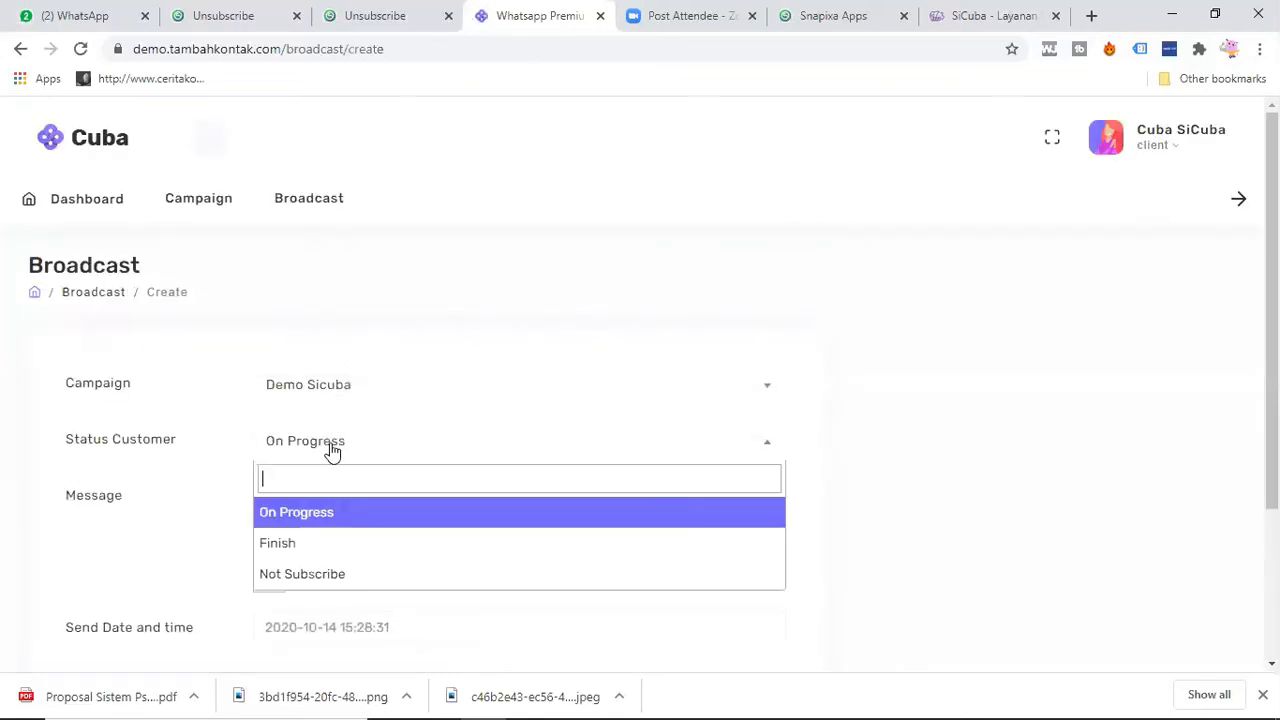
{"action": "left_click", "coordinate": [331, 571]}
Step: Write "Haloo {{name}} kenapa unsubscribe???" as the message for the unsubscribed customers
{"action": "left_click", "coordinate": [301, 513]}
{"action": "type", "text": "Hal"}
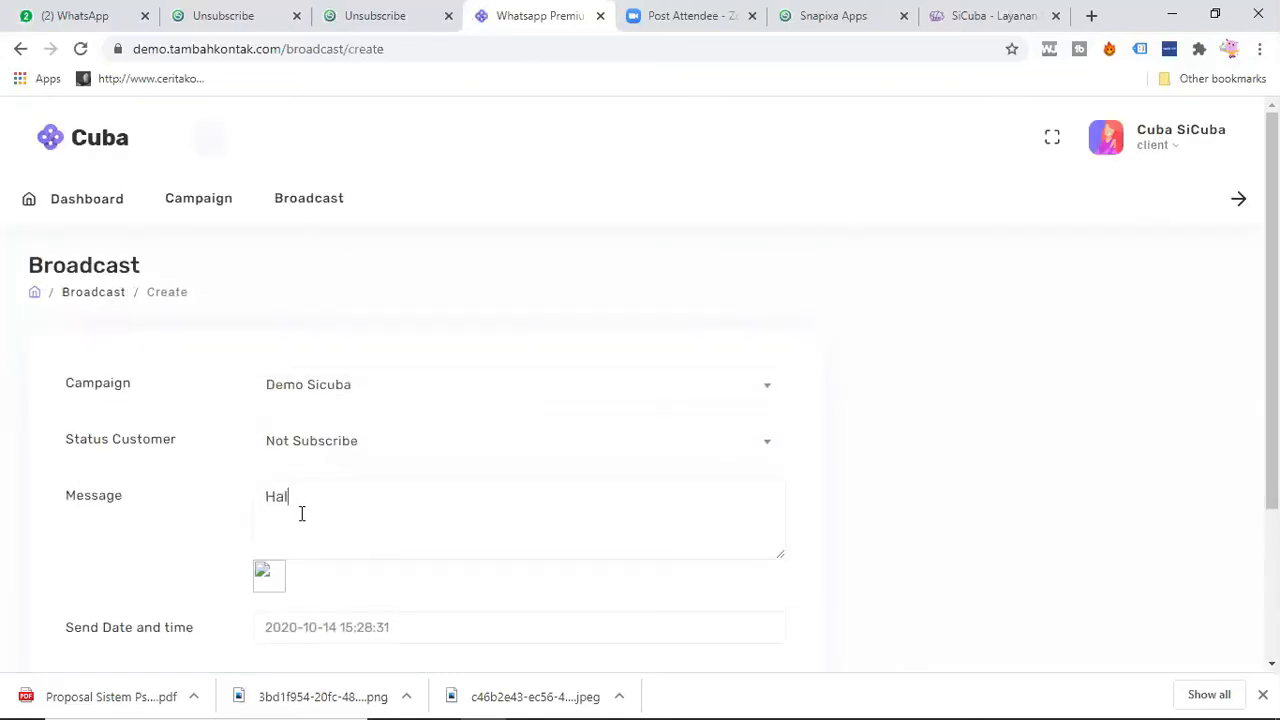
{"action": "type", "text": "oo {{name}} kenapa u"}
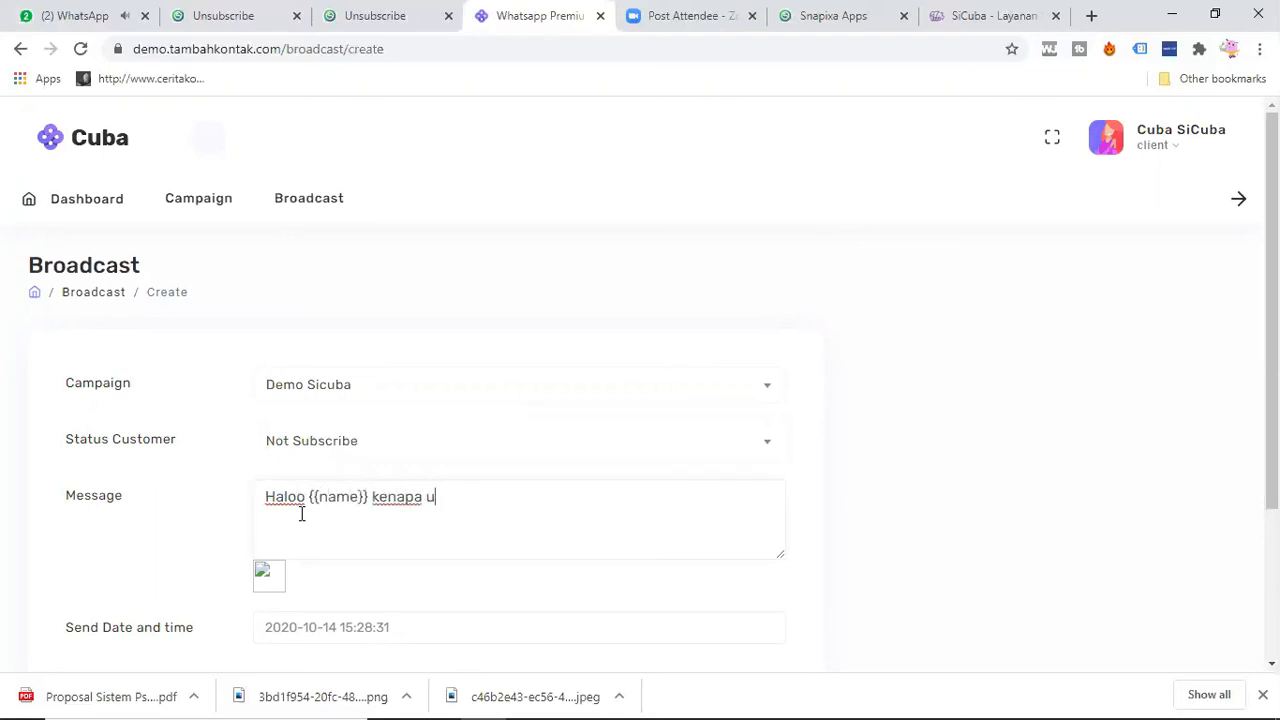
{"action": "type", "text": "nsubscribe???"}
Step: Submit the broadcast to unsubscribed customers and check the received message in WhatsApp
{"action": "scroll", "coordinate": [300, 513], "scroll_direction": "down", "scroll_amount": 1}
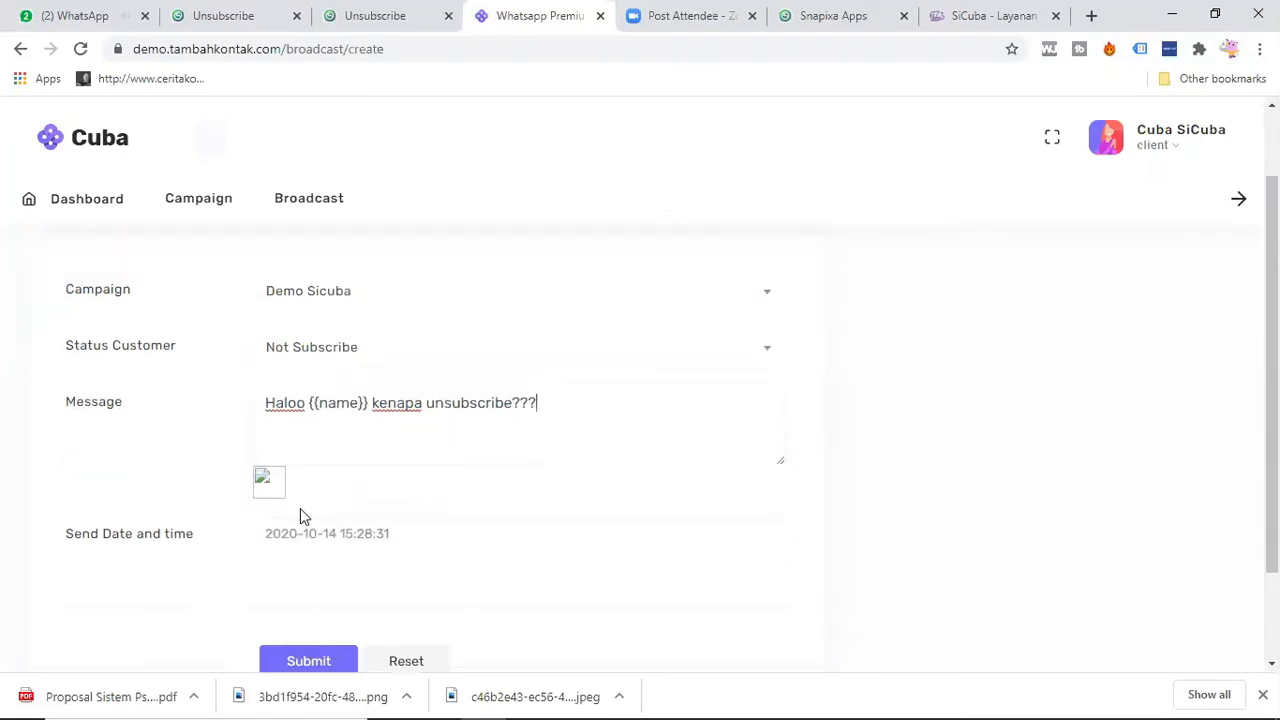
{"action": "left_click", "coordinate": [310, 661]}
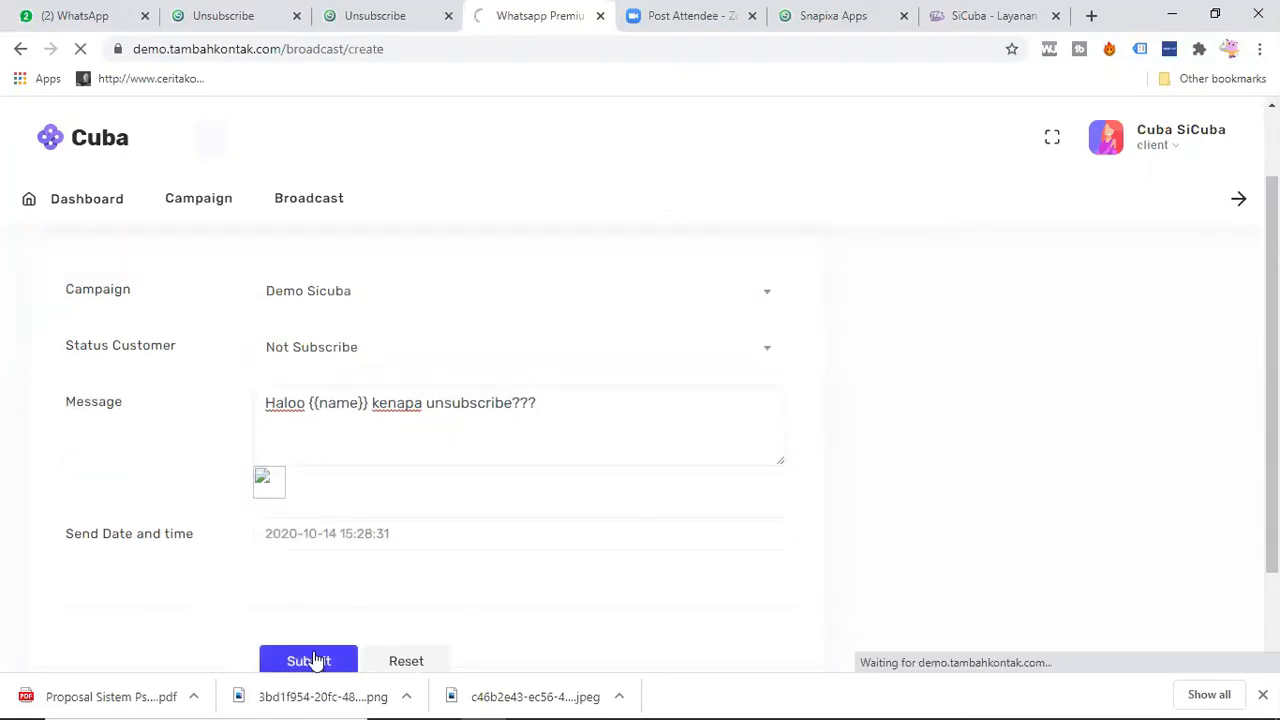
{"action": "left_click", "coordinate": [94, 10]}
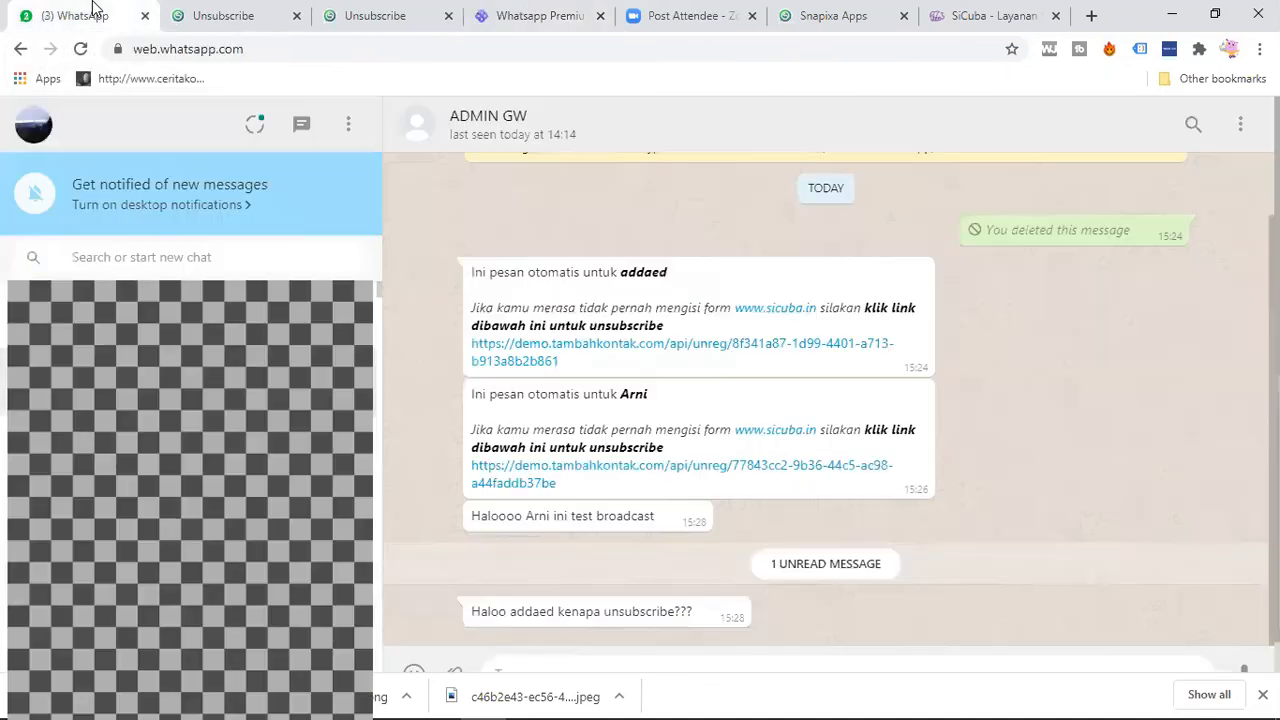